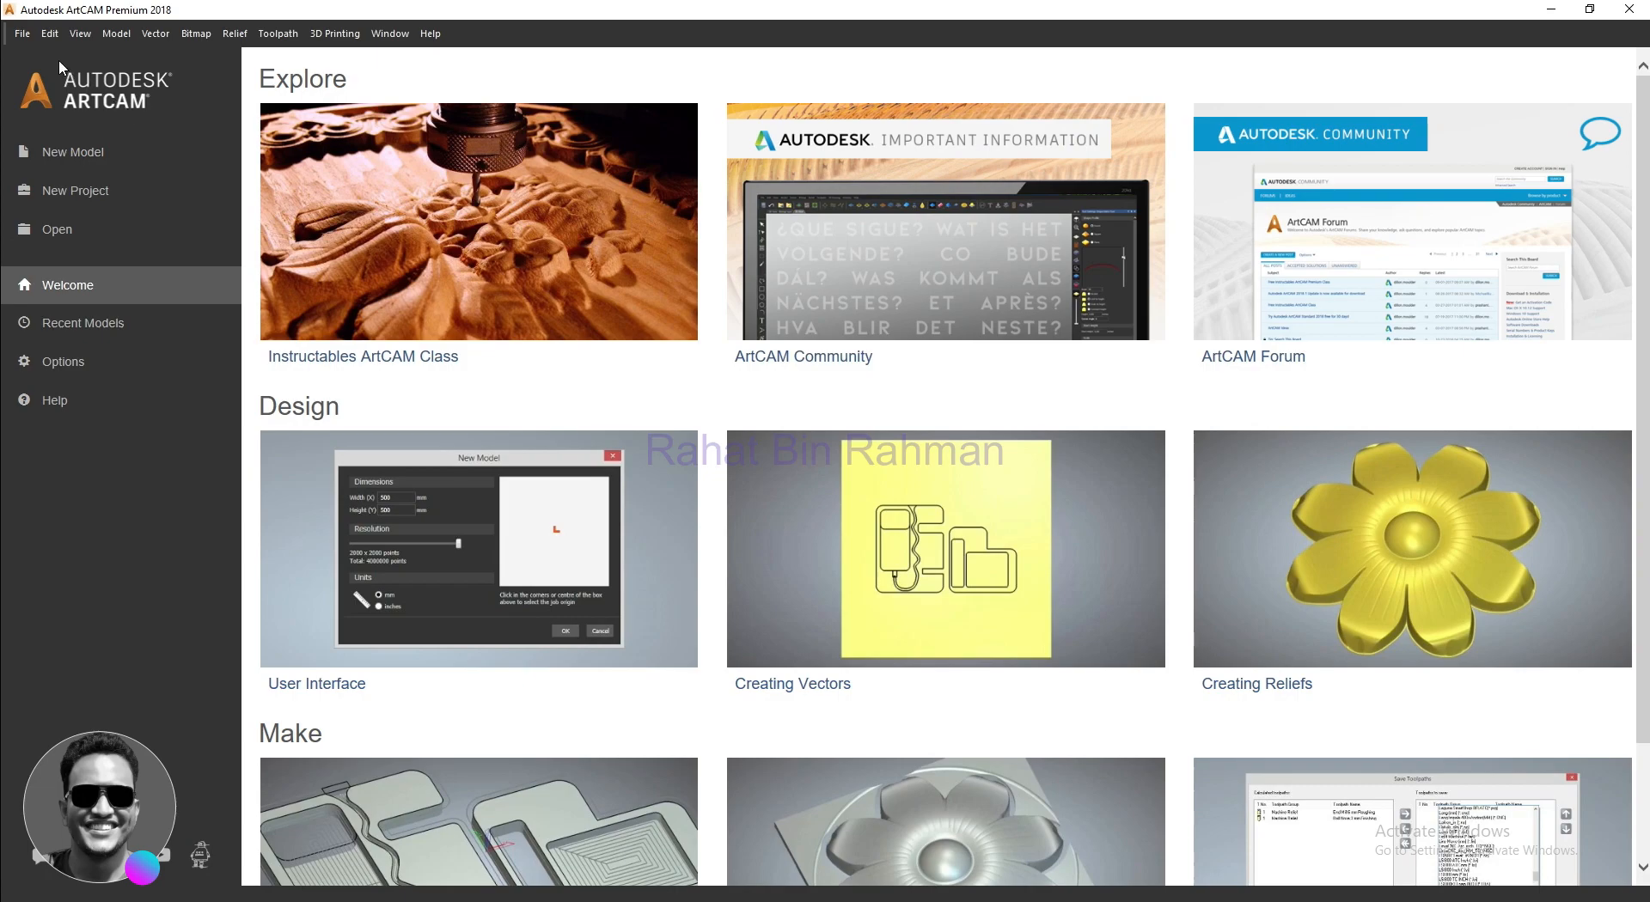
Step: Create a new model 1524 mm wide and 1524 mm high at 4000 x 4000 points in millimetres
{"action": "left_click", "coordinate": [62, 141]}
{"action": "left_click", "coordinate": [668, 542]}
{"action": "left_click", "coordinate": [667, 524]}
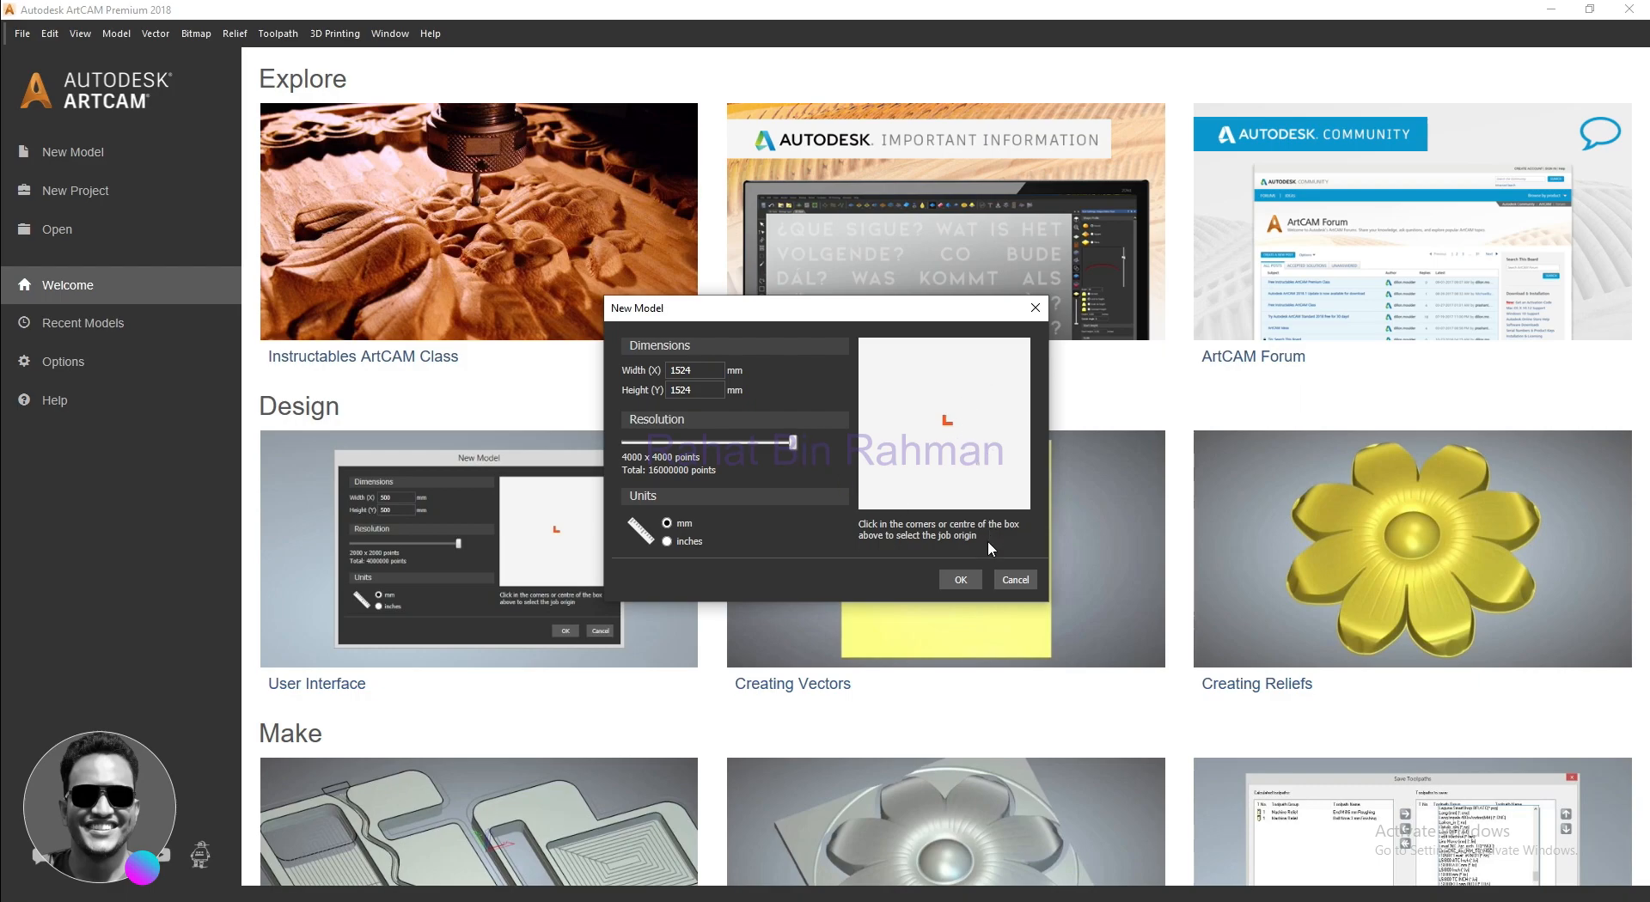
{"action": "left_click", "coordinate": [960, 578]}
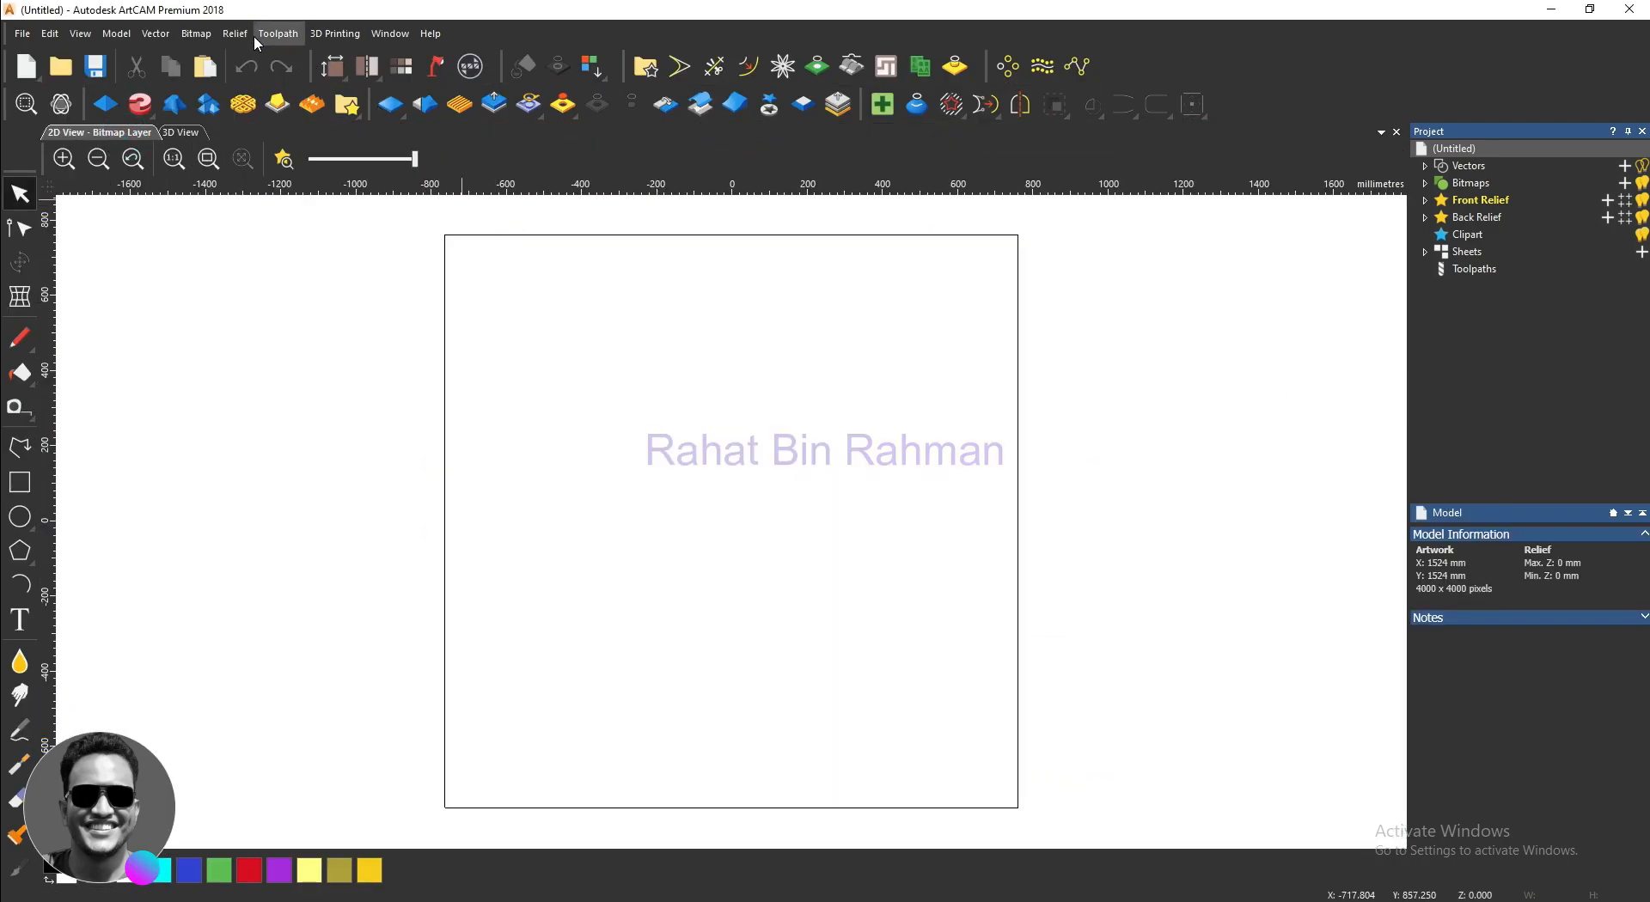
Step: Import the profile drawing f7ef743ca031edbd73cfd649fcd961e9 from Downloads as a relief with Z from 0 to 1
{"action": "left_click", "coordinate": [240, 34]}
{"action": "mouse_move", "coordinate": [258, 60]}
{"action": "left_click", "coordinate": [429, 60]}
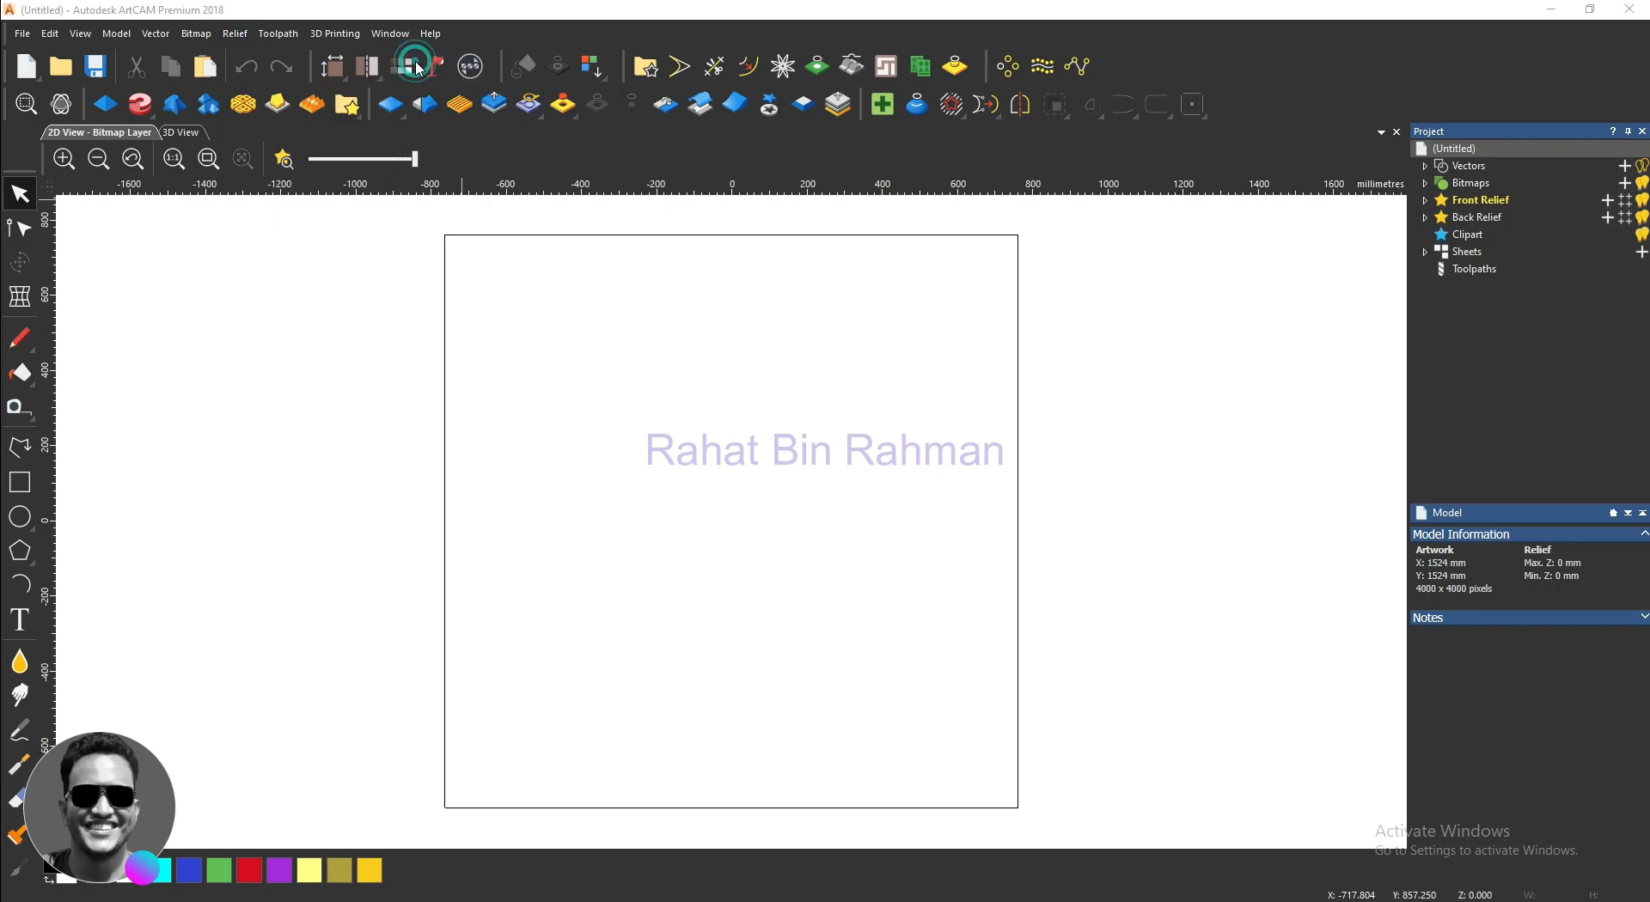
{"action": "left_click", "coordinate": [742, 378]}
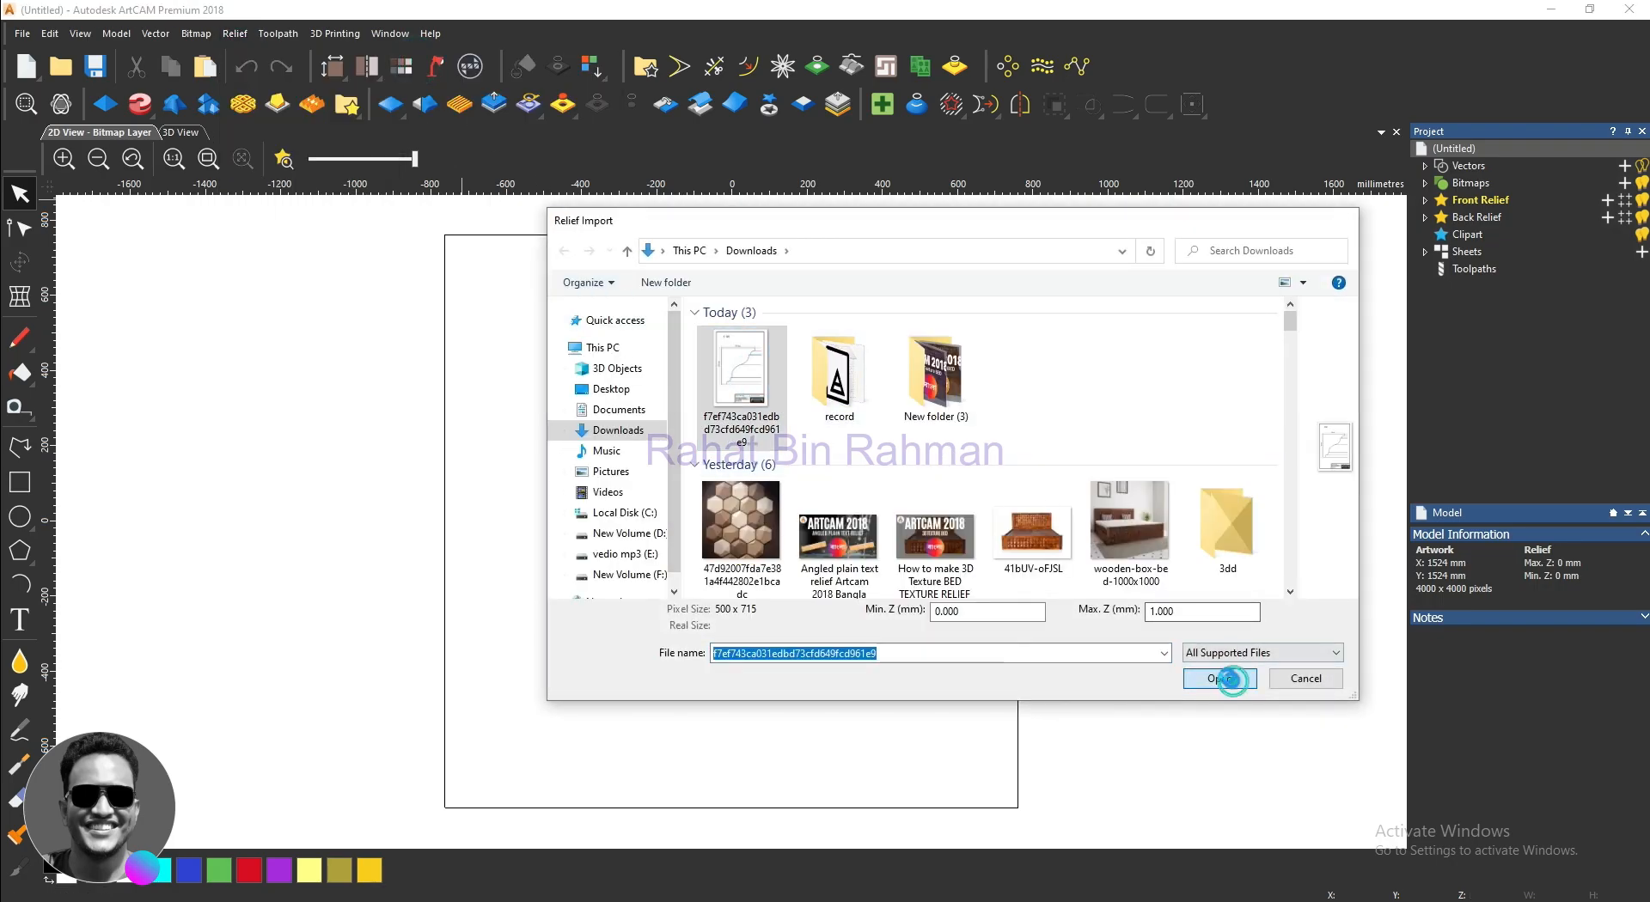
{"action": "left_click", "coordinate": [1219, 678]}
Step: Centre the imported relief in the model, paste it onto the relief layer and deselect it
{"action": "key", "text": "F9"}
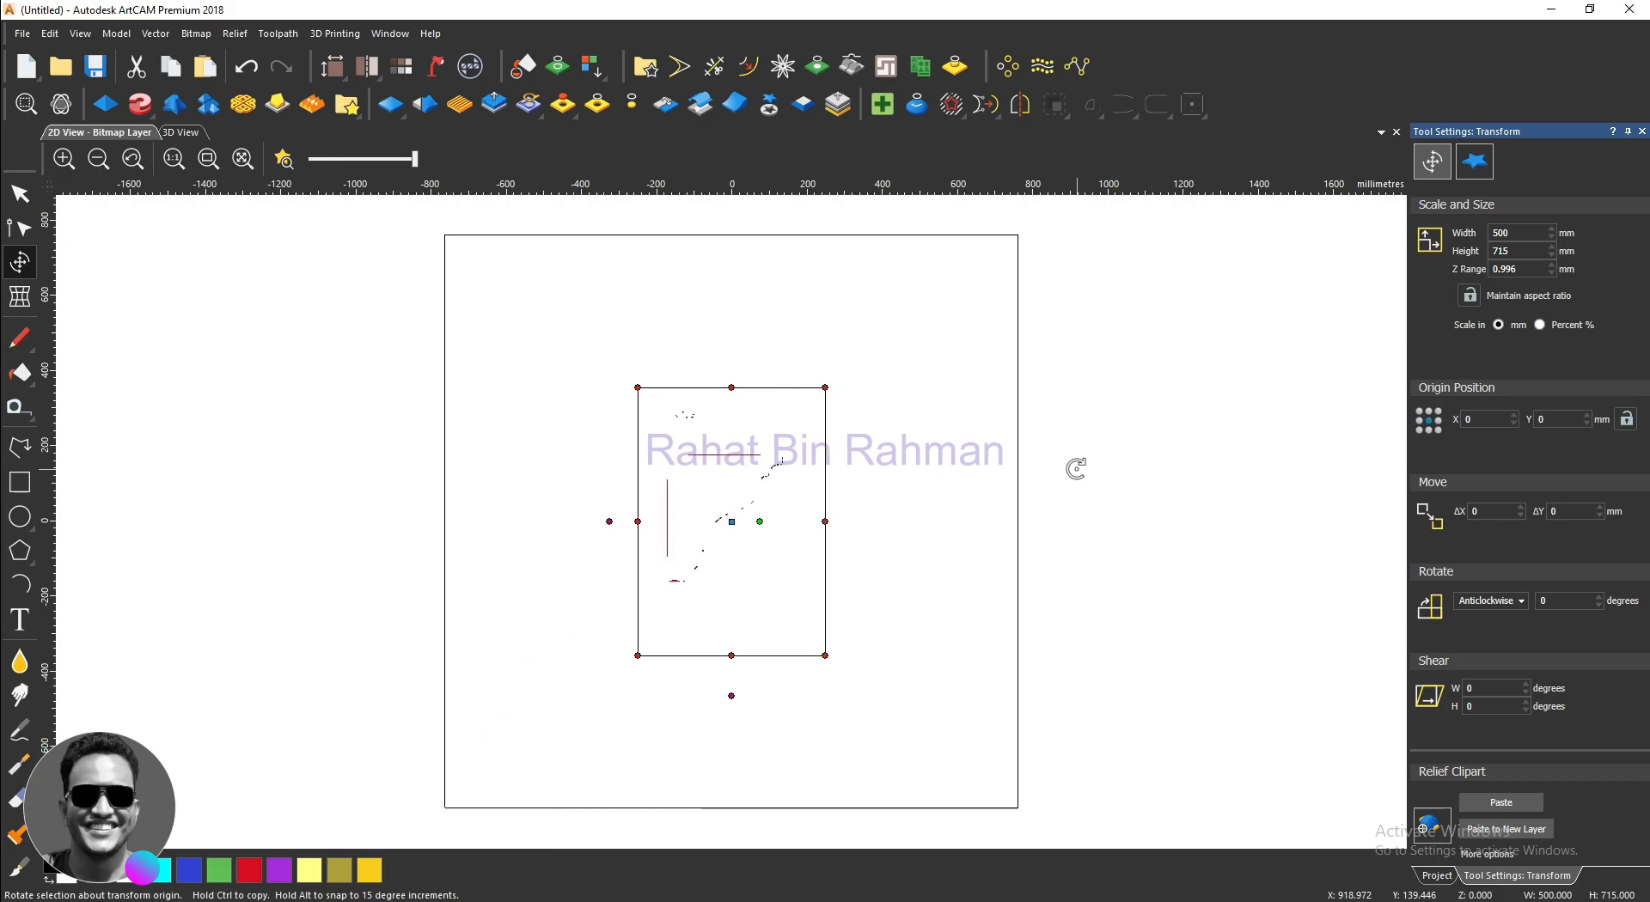
{"action": "left_click", "coordinate": [1506, 802]}
{"action": "left_click", "coordinate": [1000, 634]}
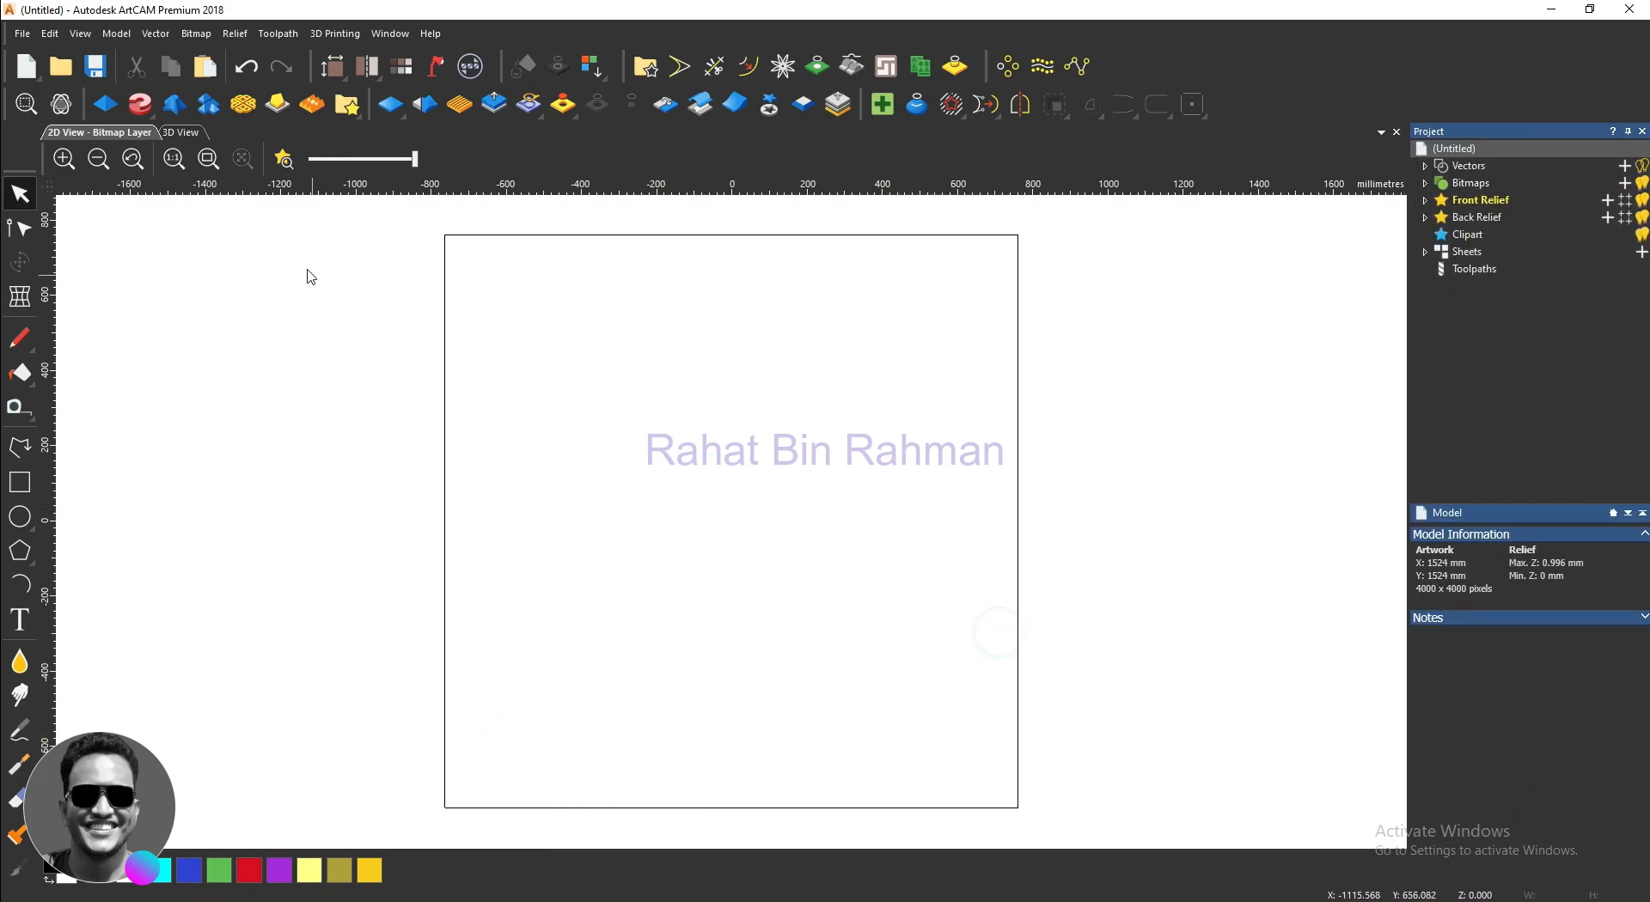
Step: Turn on the relief preview in the 2D view and check the imported K 196 cornice drawing
{"action": "left_click", "coordinate": [283, 158]}
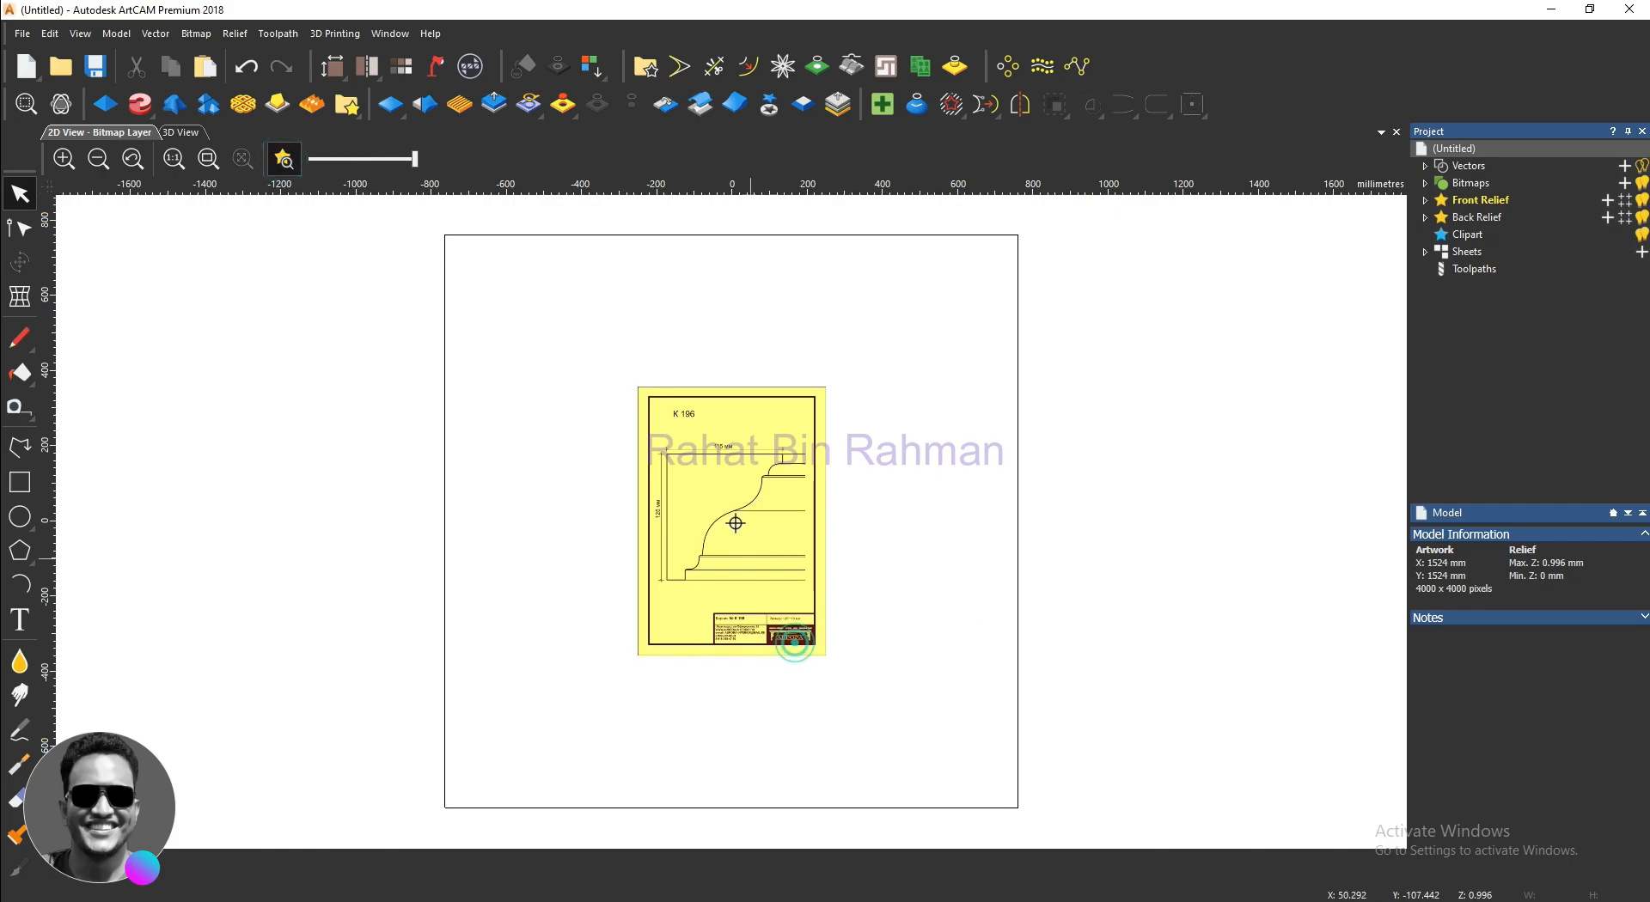
{"action": "scroll", "coordinate": [732, 517], "scroll_direction": "up", "scroll_amount": 2}
{"action": "scroll", "coordinate": [934, 615], "scroll_direction": "up", "scroll_amount": 1}
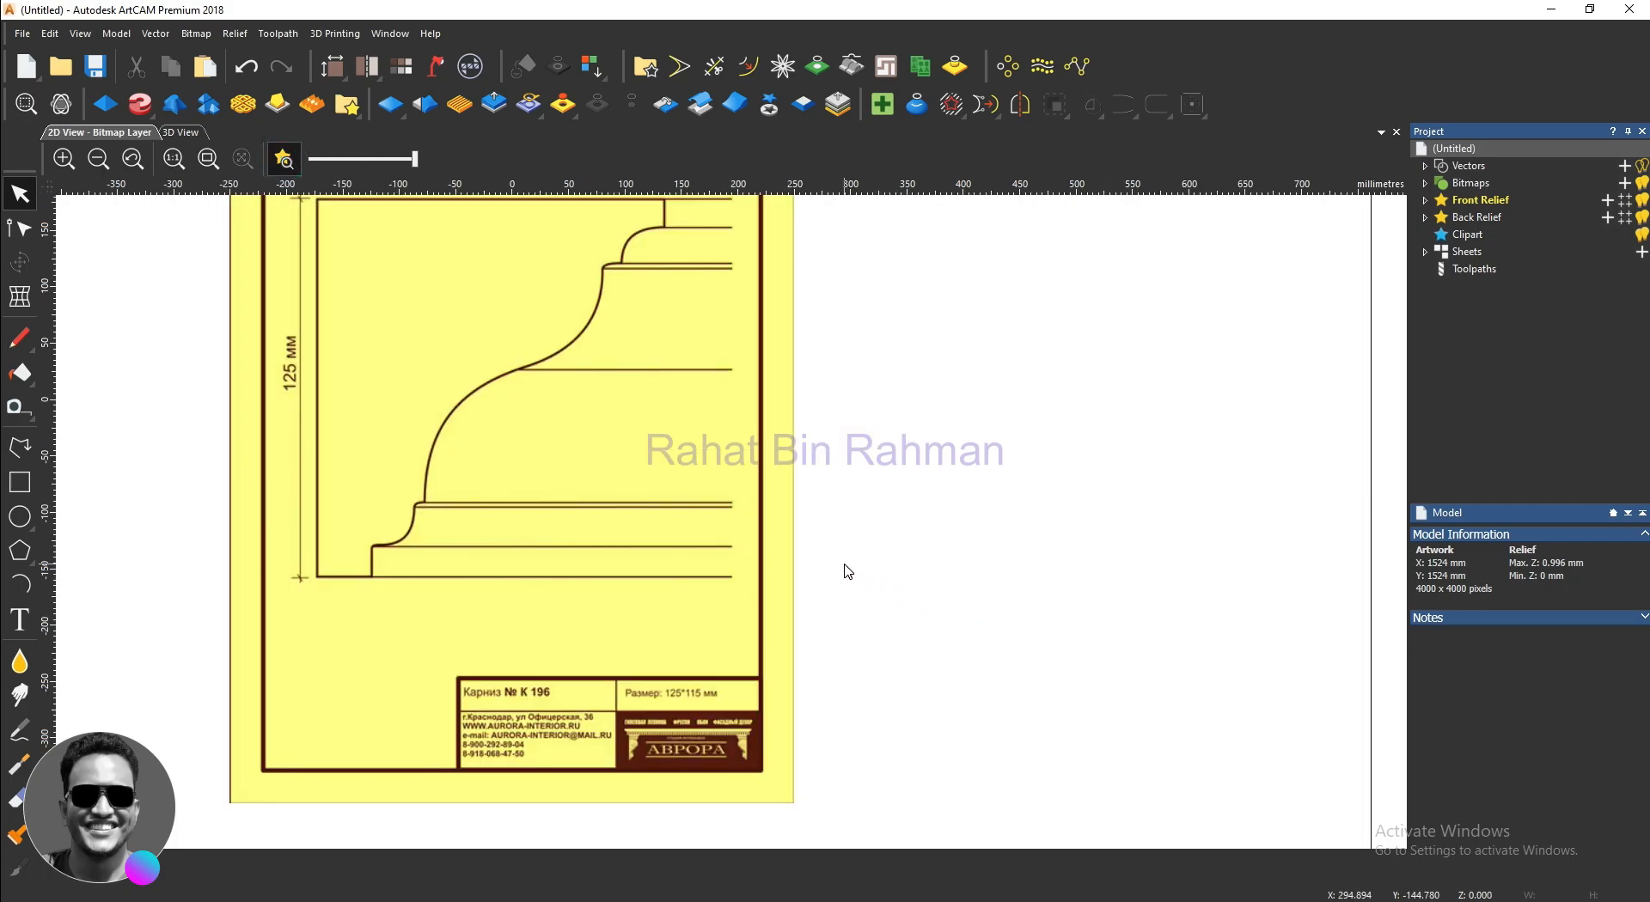
{"action": "key", "text": "alt"}
{"action": "scroll", "coordinate": [681, 586], "scroll_direction": "down", "scroll_amount": 2}
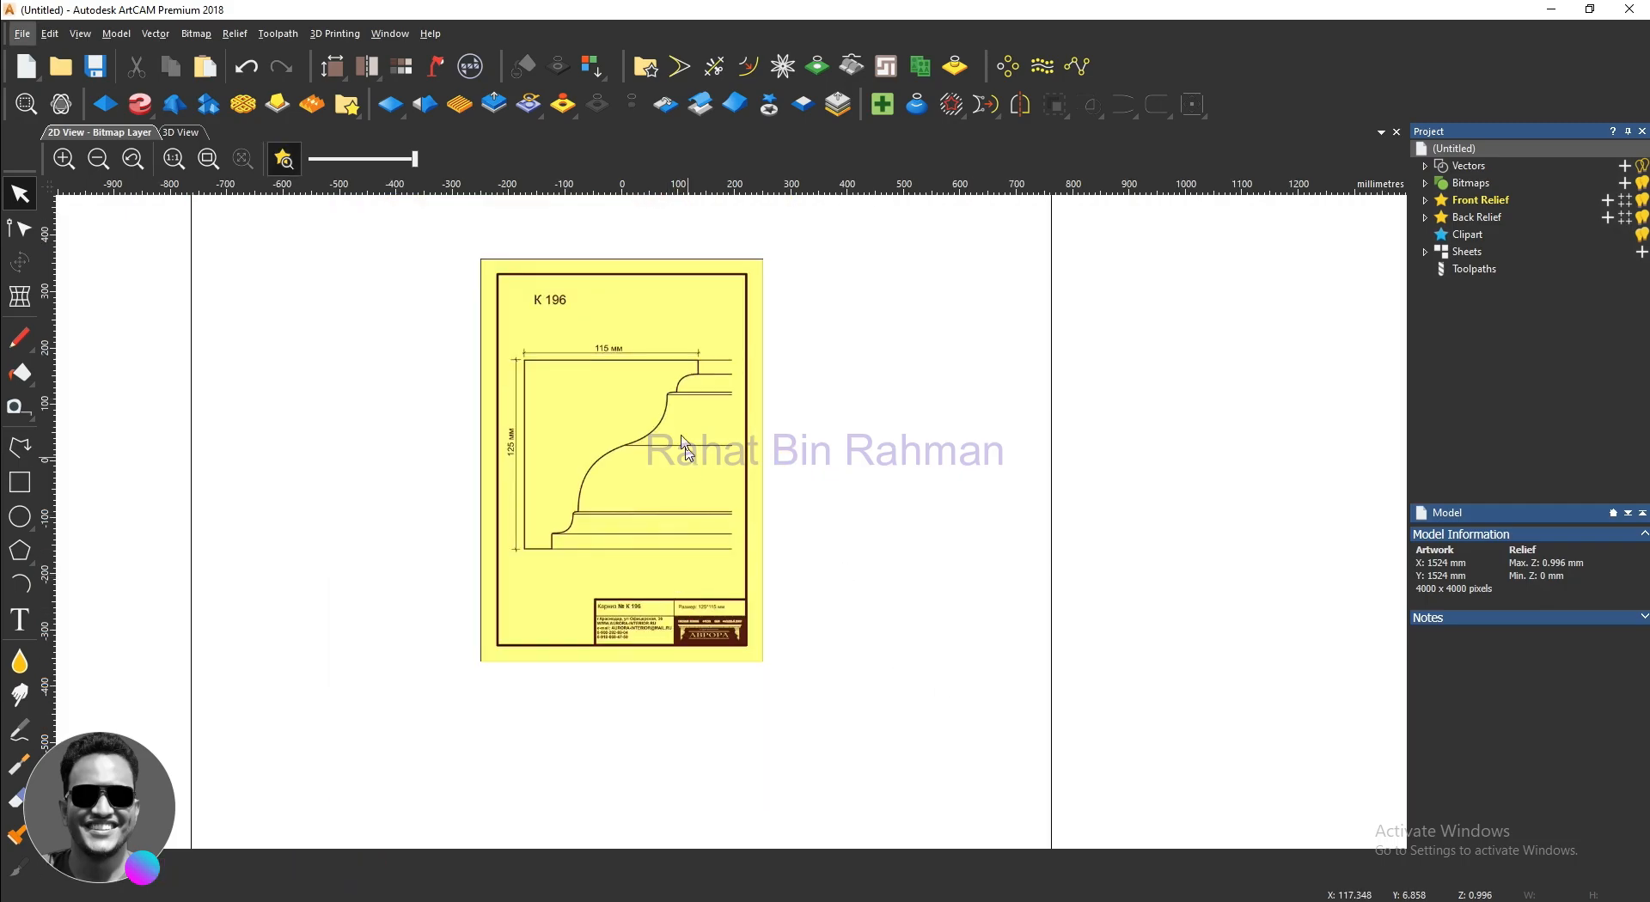
Step: Draw a rectangle about 309 x 342 mm over the cornice outline, starting at its upper-left corner
{"action": "scroll", "coordinate": [674, 426], "scroll_direction": "up", "scroll_amount": 2}
{"action": "left_click", "coordinate": [19, 482]}
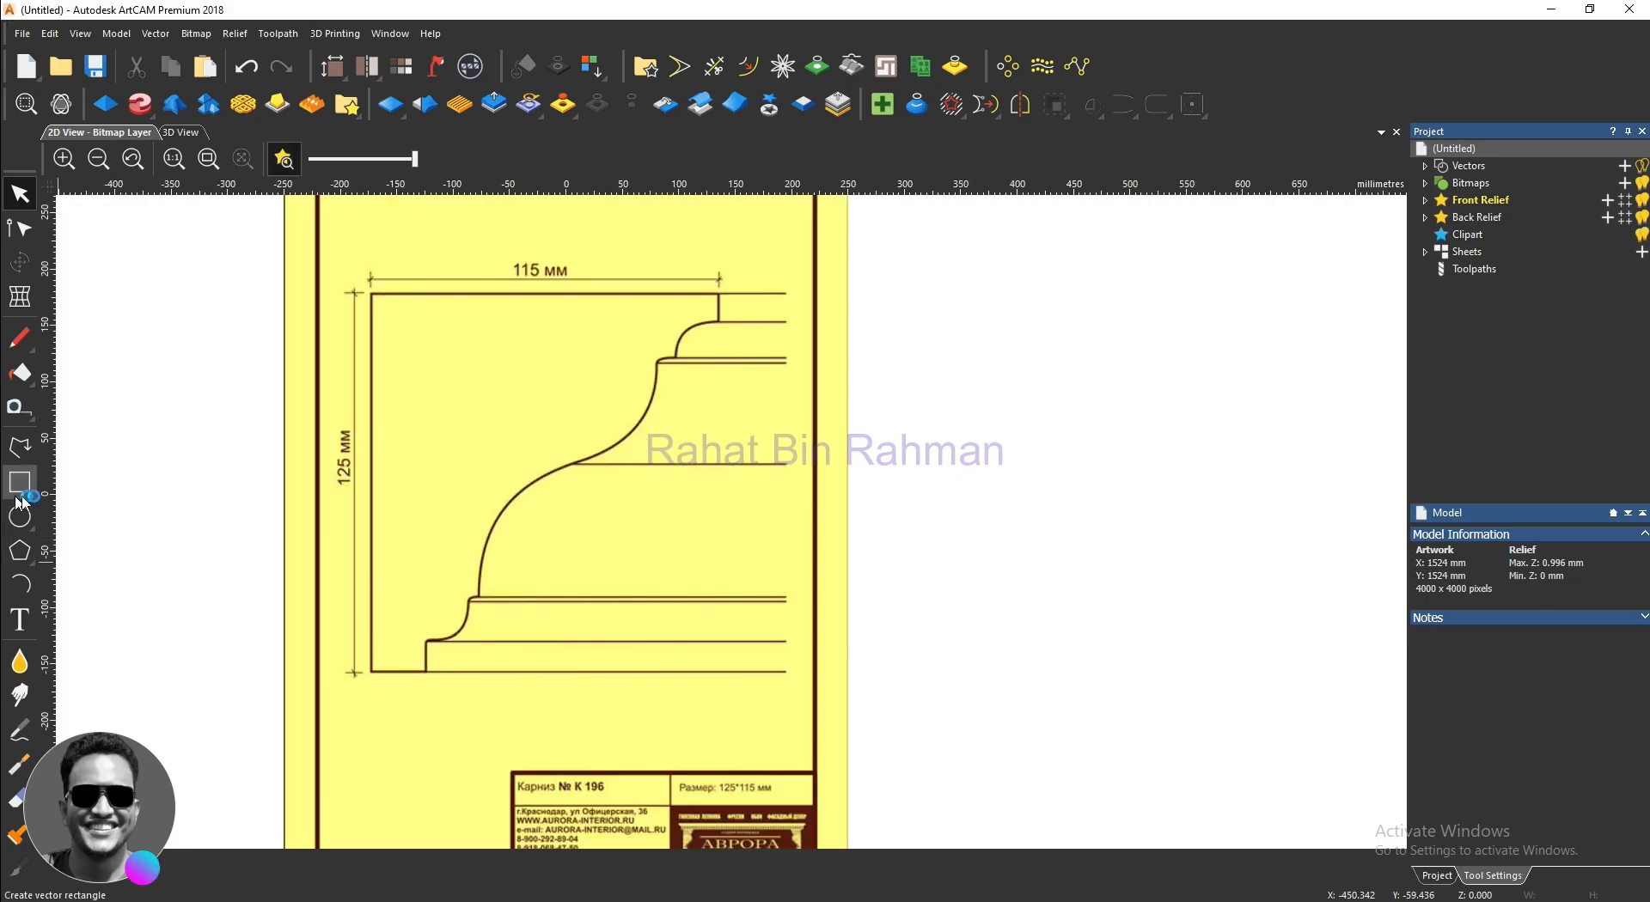
{"action": "mouse_move", "coordinate": [370, 294]}
{"action": "left_mouse_down"}
{"action": "mouse_move", "coordinate": [593, 671]}
{"action": "mouse_move", "coordinate": [720, 681]}
{"action": "left_mouse_up"}
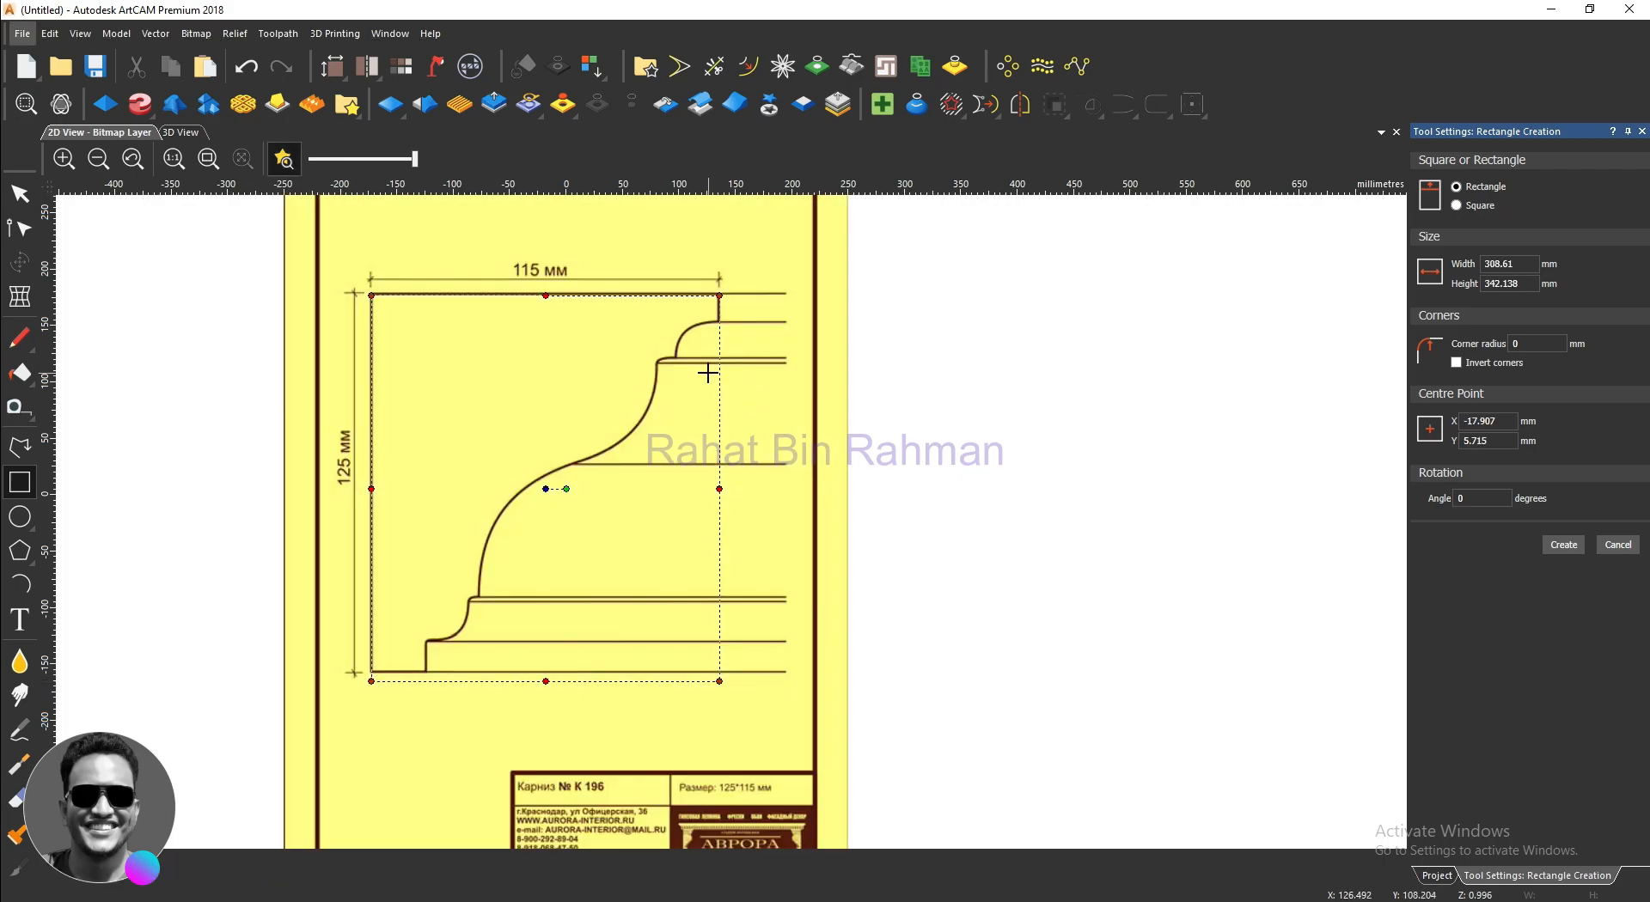
{"action": "key", "text": "Return"}
Step: Fade the relief preview to about half and shorten the rectangle to about 333 mm high so its bottom edge meets the profile's base line
{"action": "scroll", "coordinate": [408, 573], "scroll_direction": "up", "scroll_amount": 2}
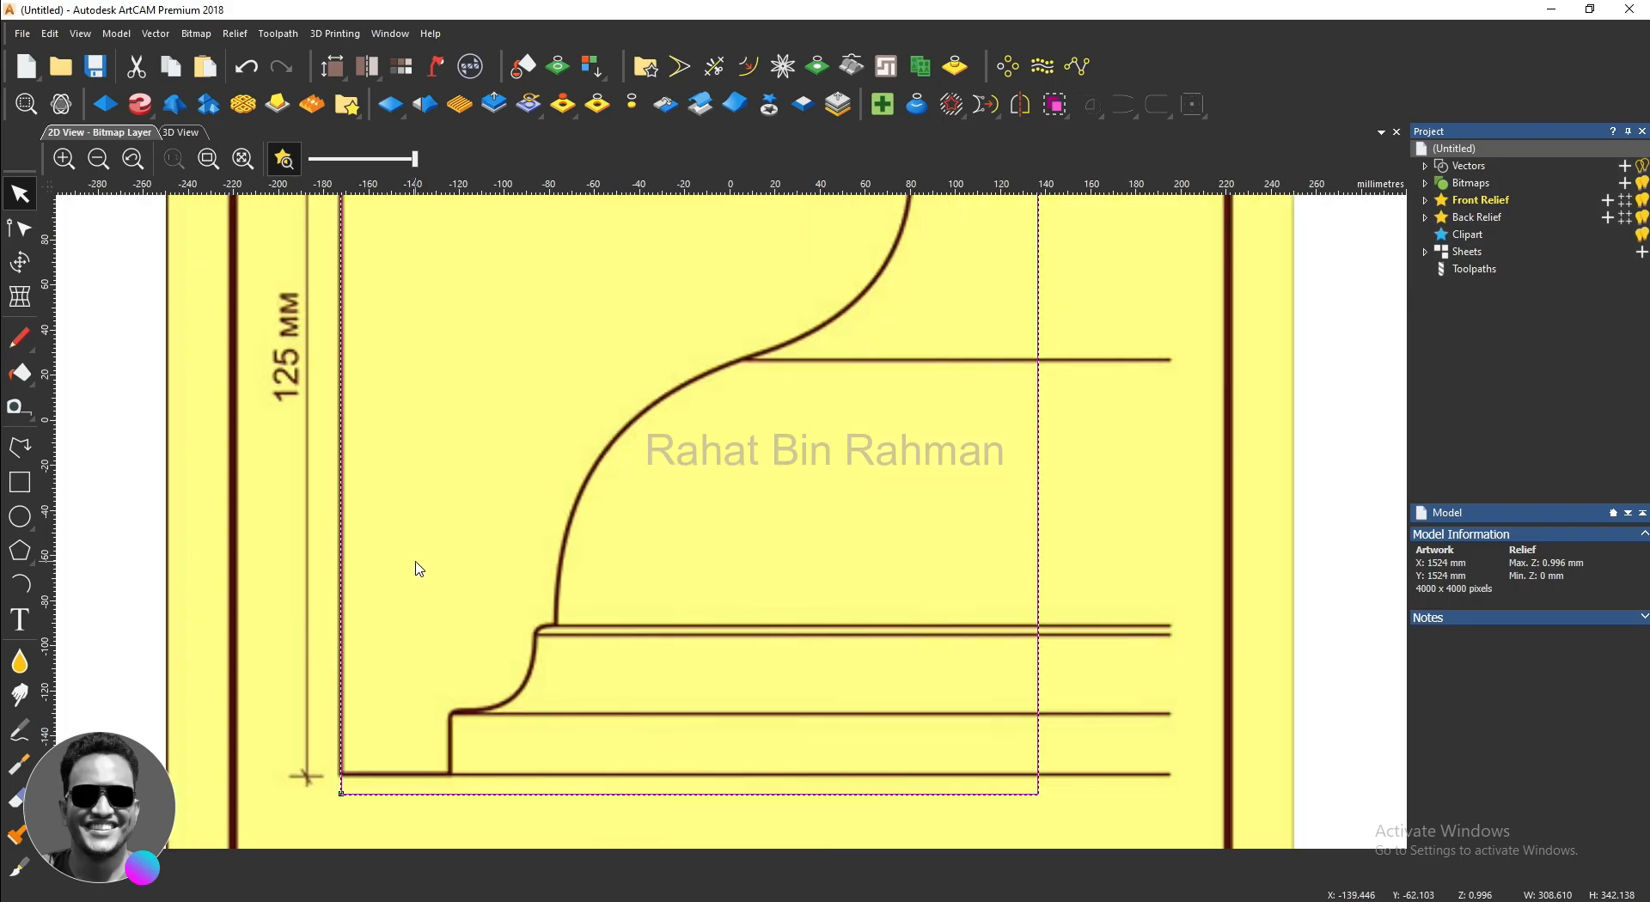
{"action": "scroll", "coordinate": [423, 563], "scroll_direction": "down", "scroll_amount": 6}
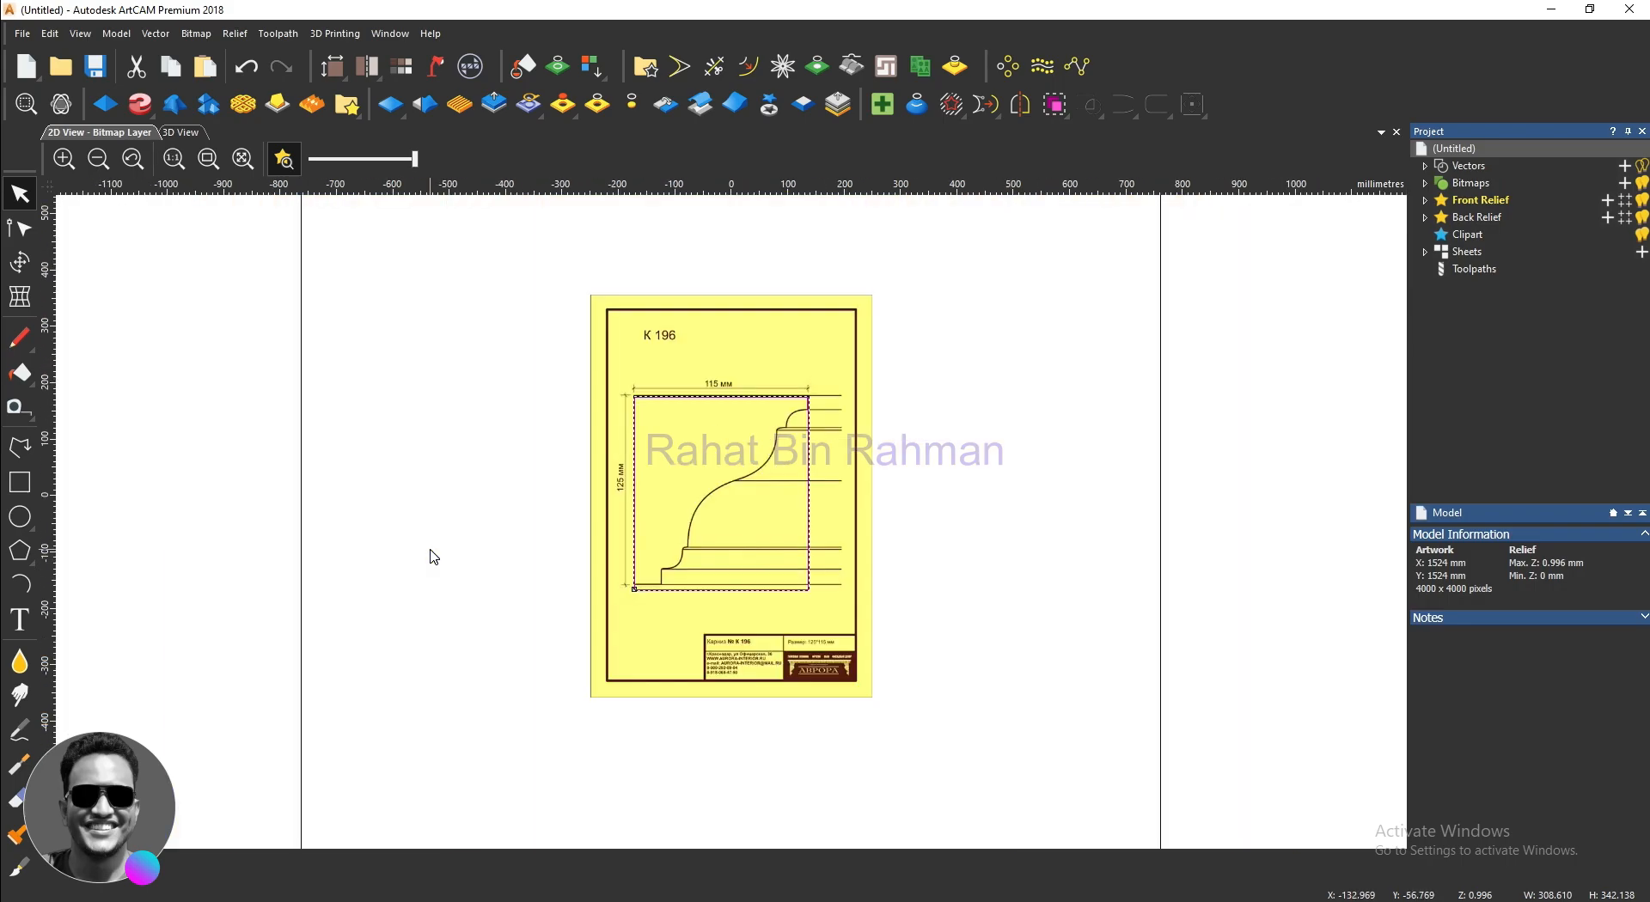
{"action": "left_click", "coordinate": [20, 262]}
{"action": "scroll", "coordinate": [769, 585], "scroll_direction": "up", "scroll_amount": 2}
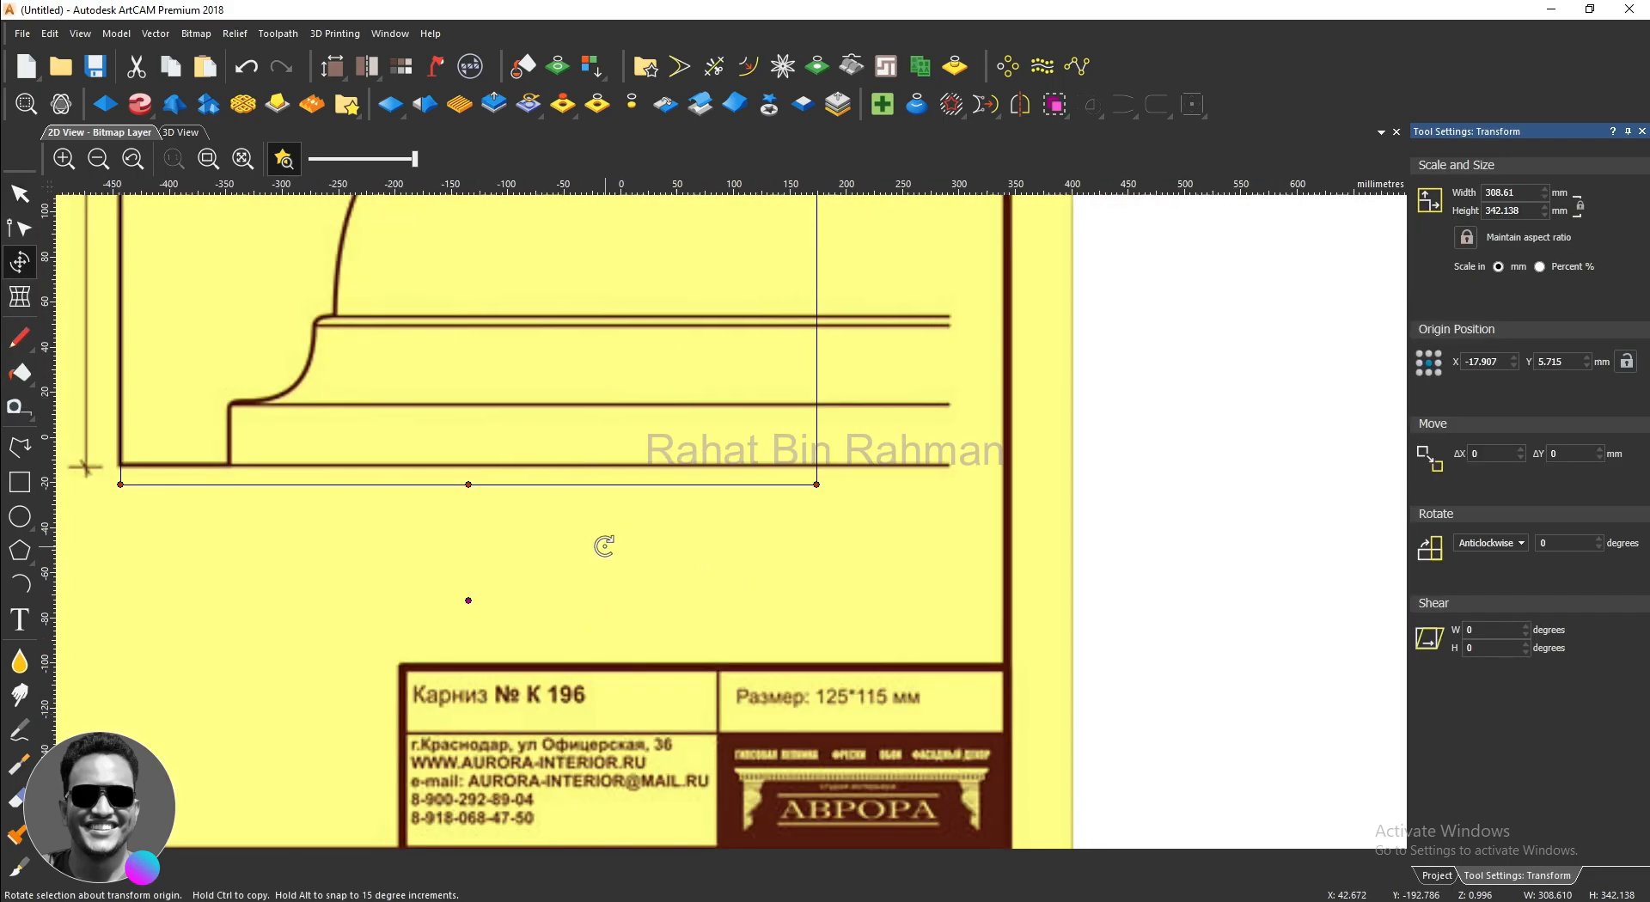
{"action": "scroll", "coordinate": [604, 545], "scroll_direction": "down", "scroll_amount": 1}
{"action": "left_click_drag", "start_coordinate": [413, 160], "coordinate": [360, 165]}
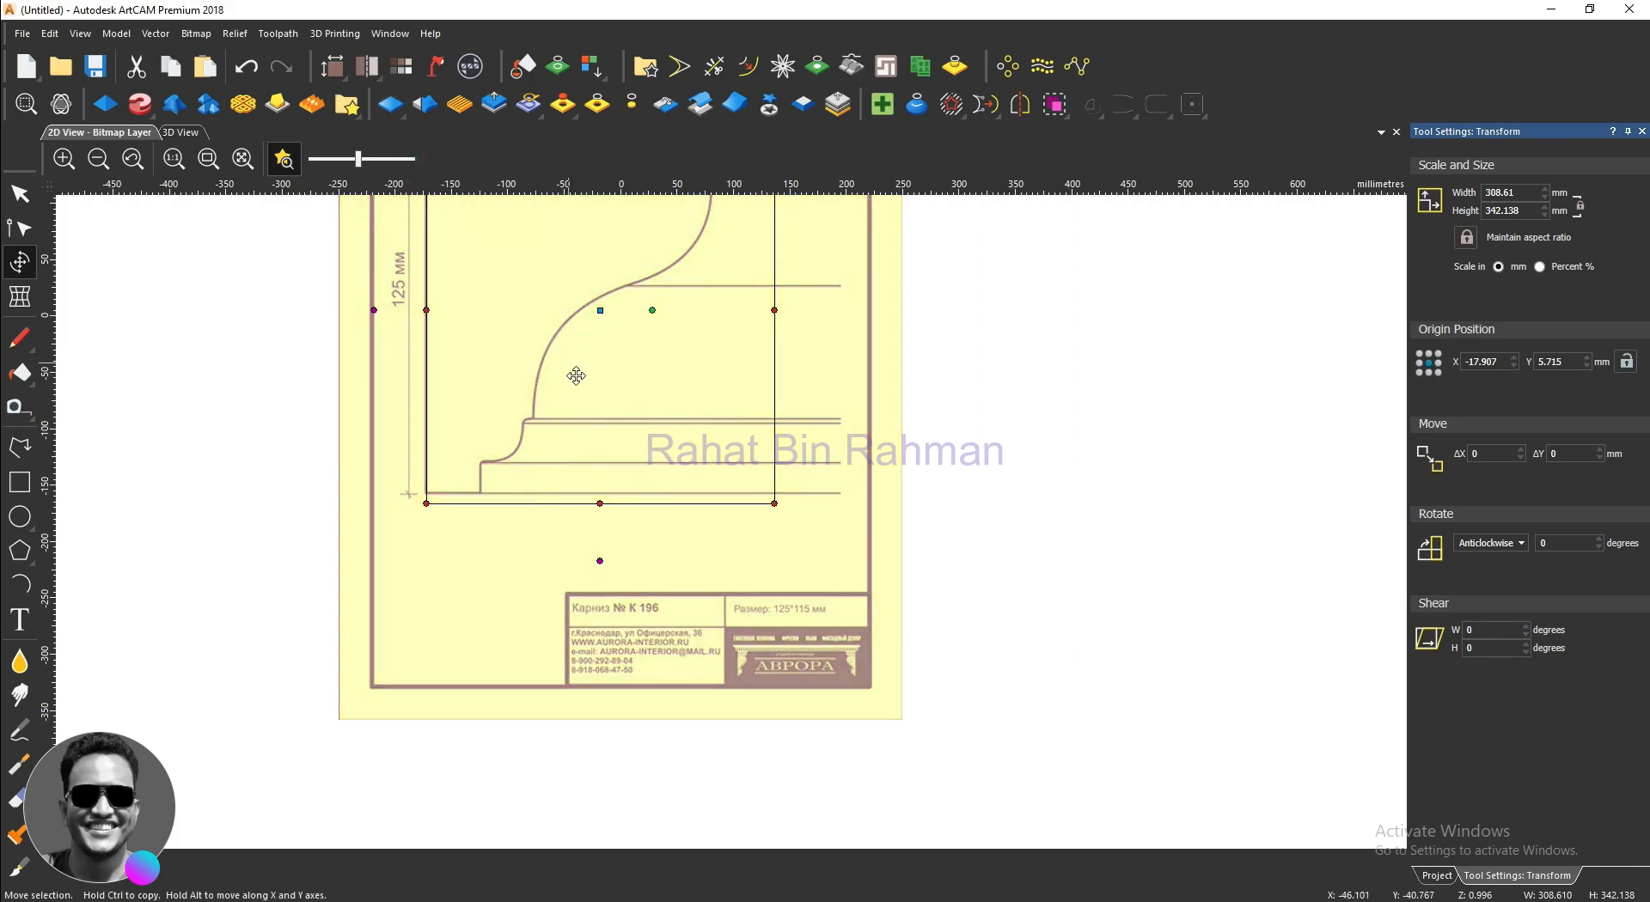
{"action": "scroll", "coordinate": [590, 505], "scroll_direction": "up", "scroll_amount": 1}
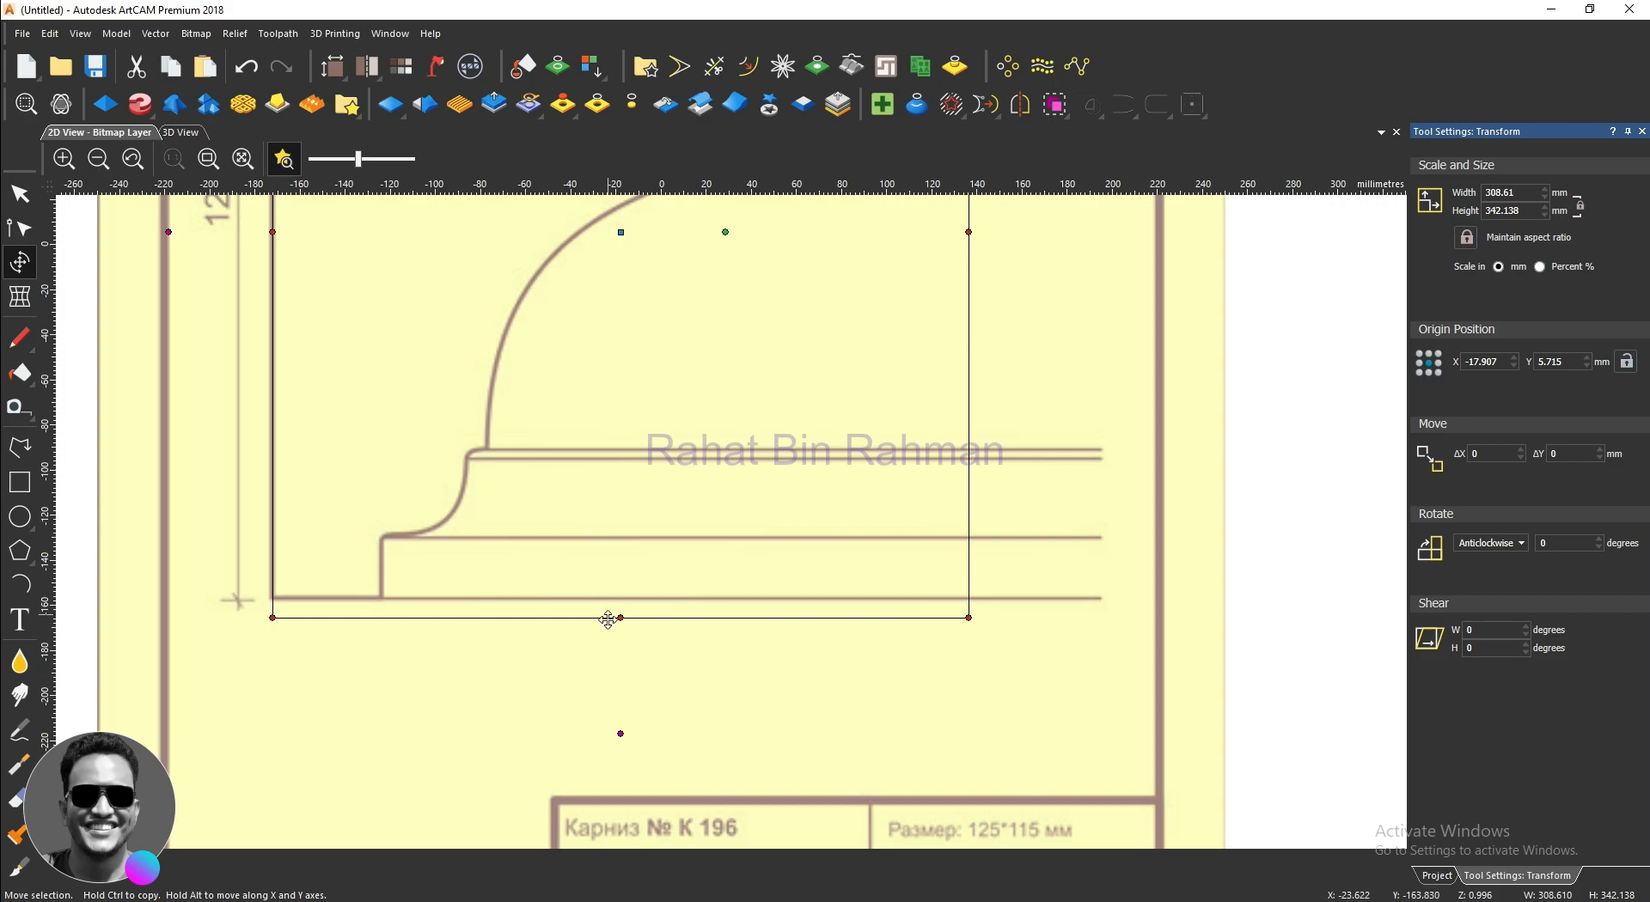
{"action": "left_click_drag", "start_coordinate": [621, 618], "coordinate": [627, 599]}
{"action": "right_click", "coordinate": [627, 599]}
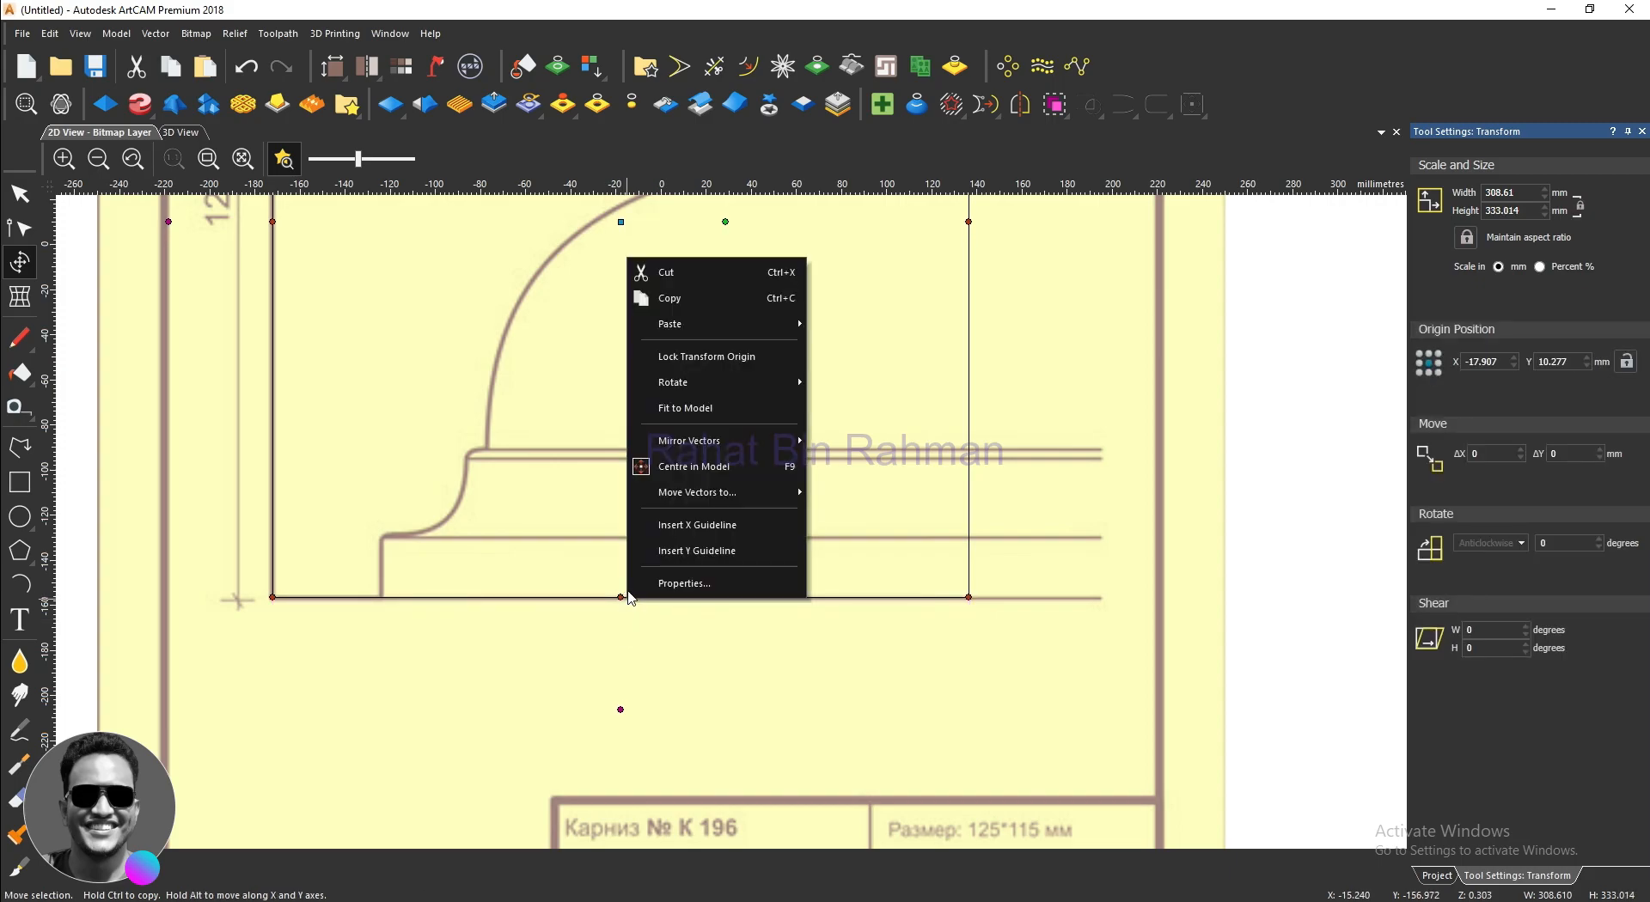
{"action": "left_click", "coordinate": [596, 499]}
Step: Insert nodes where the cornice profile meets the rectangle's right and bottom edges, and delete the spans around the lower-right corner between them
{"action": "scroll", "coordinate": [596, 500], "scroll_direction": "down", "scroll_amount": 3}
{"action": "scroll", "coordinate": [844, 376], "scroll_direction": "up", "scroll_amount": 2}
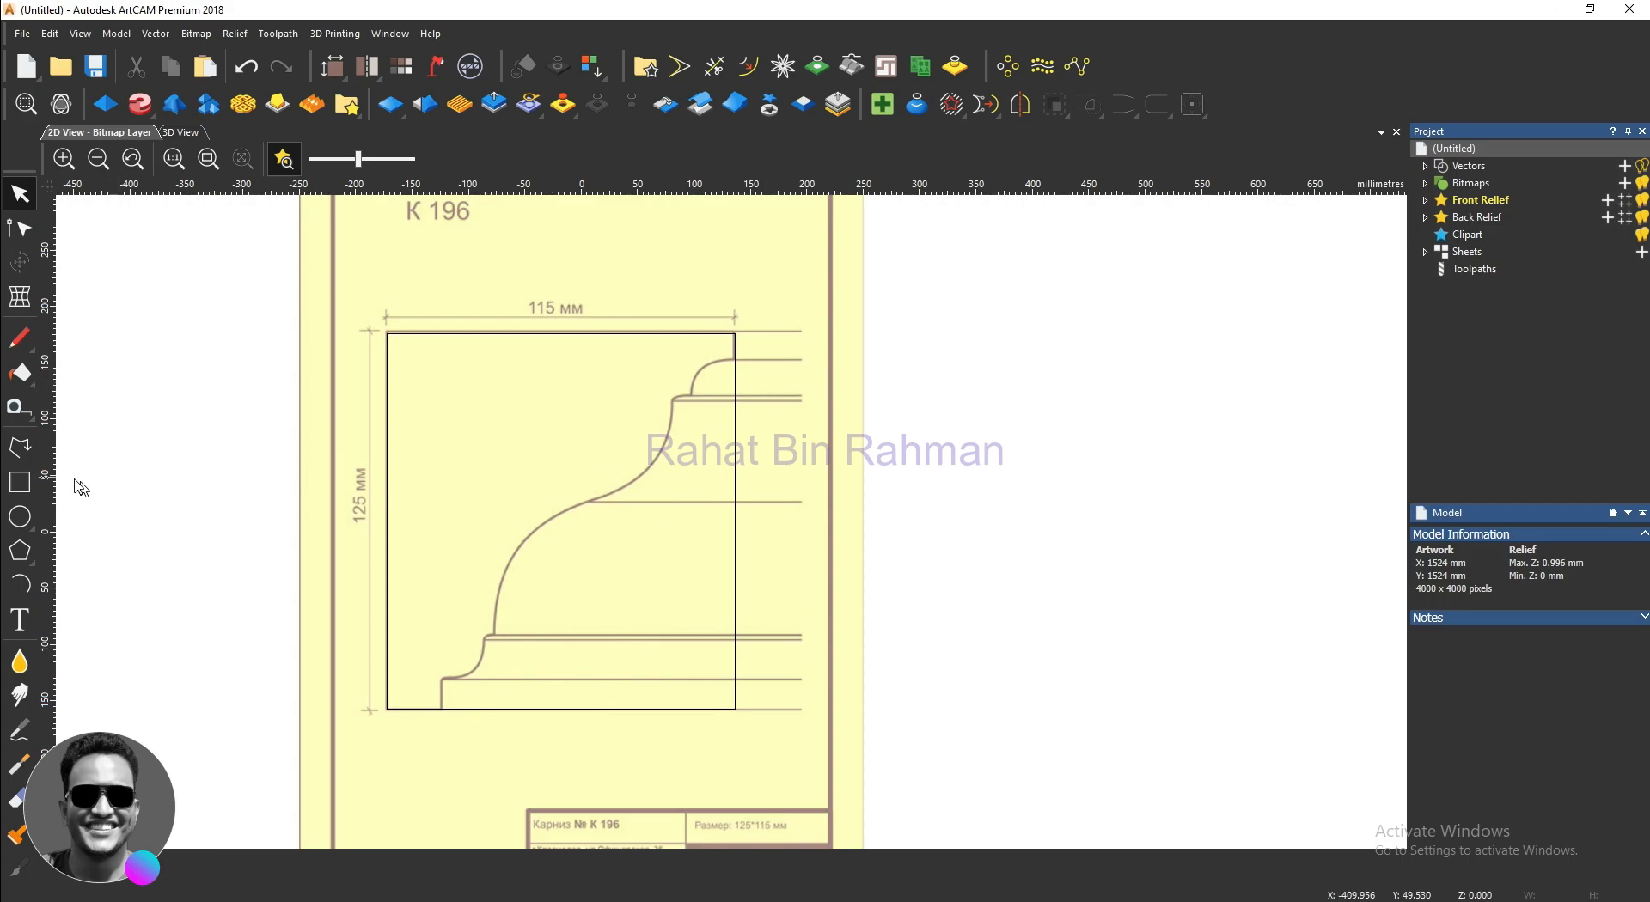
{"action": "left_click", "coordinate": [19, 228]}
{"action": "scroll", "coordinate": [740, 370], "scroll_direction": "up", "scroll_amount": 2}
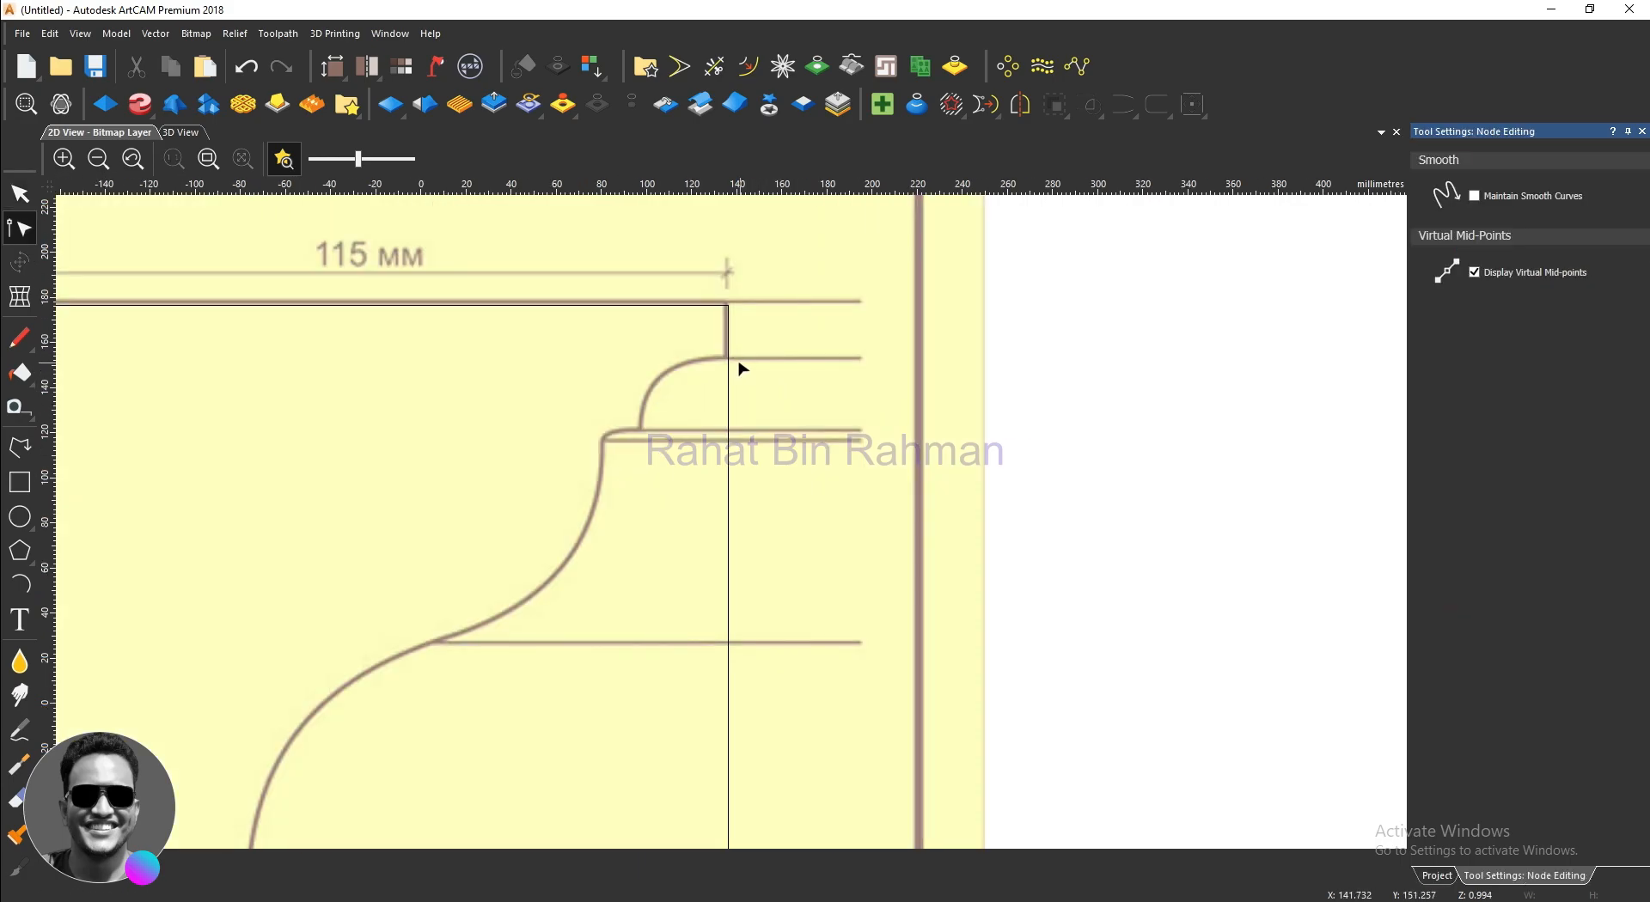
{"action": "left_click", "coordinate": [728, 357]}
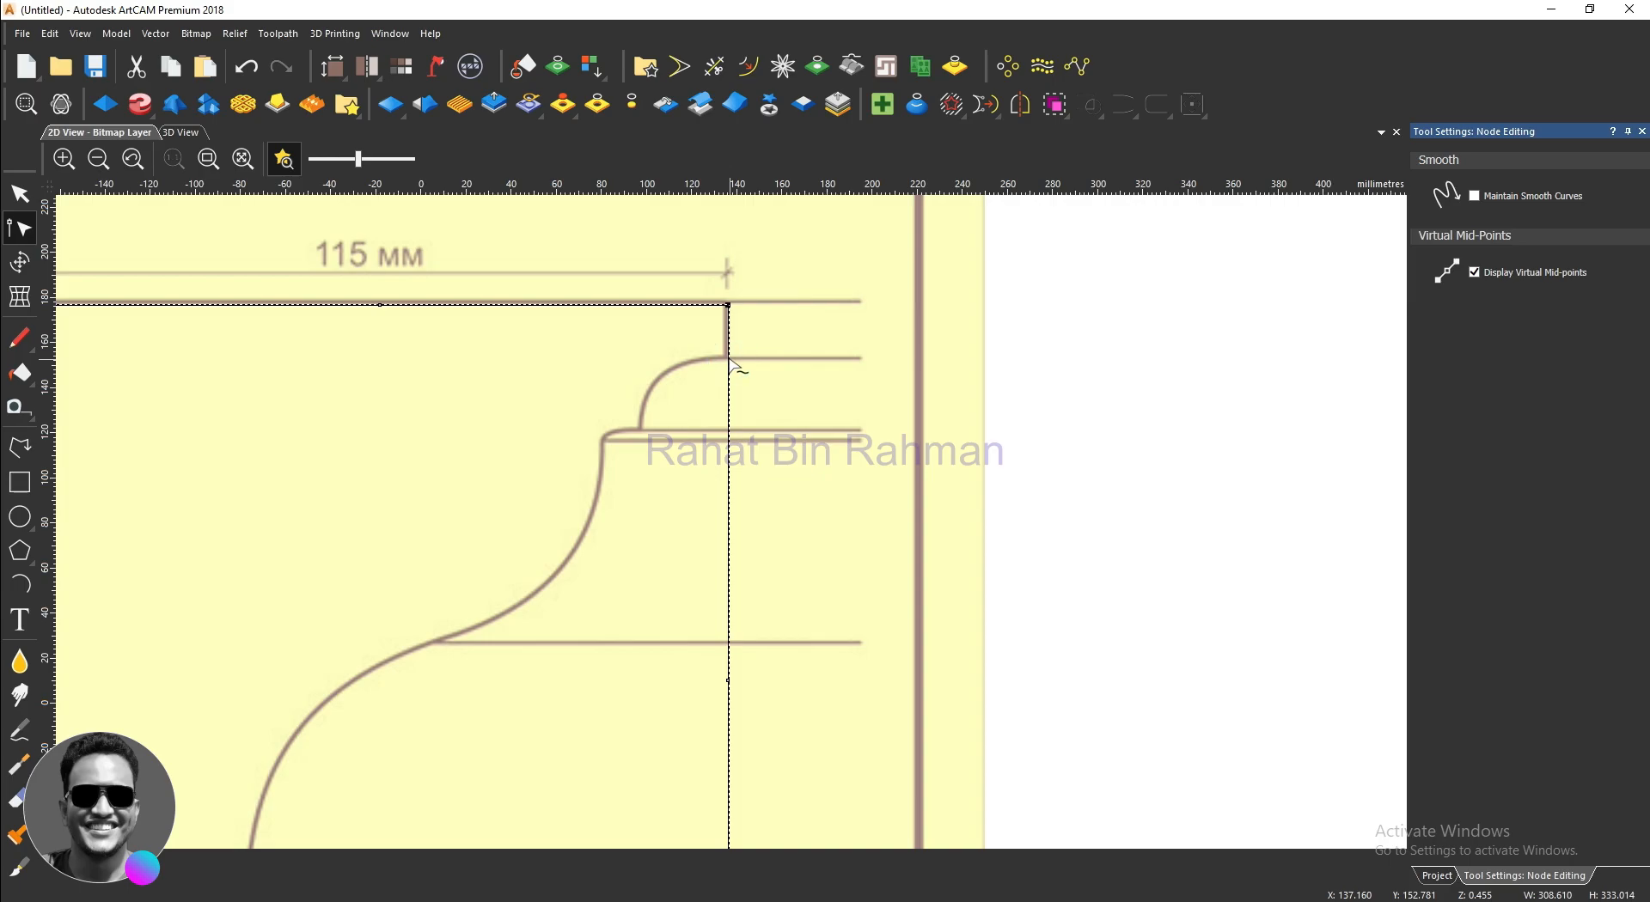
{"action": "scroll", "coordinate": [729, 357], "scroll_direction": "down", "scroll_amount": 3}
{"action": "scroll", "coordinate": [679, 567], "scroll_direction": "up", "scroll_amount": 1}
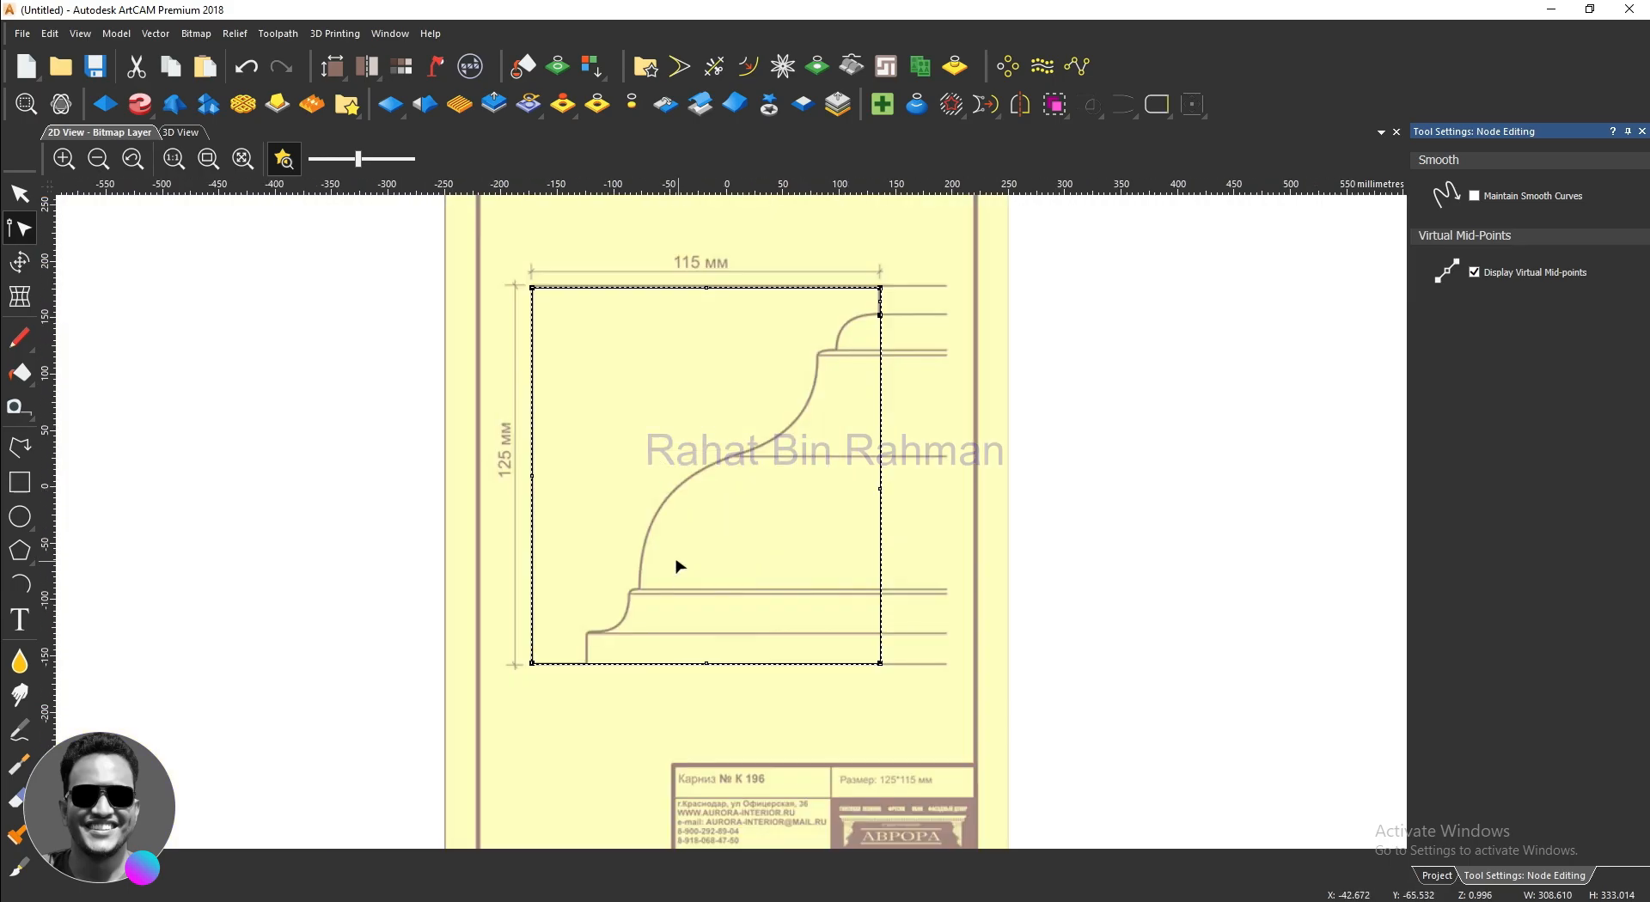
{"action": "left_click", "coordinate": [584, 661]}
{"action": "left_click", "coordinate": [844, 663]}
{"action": "key", "text": "Delete"}
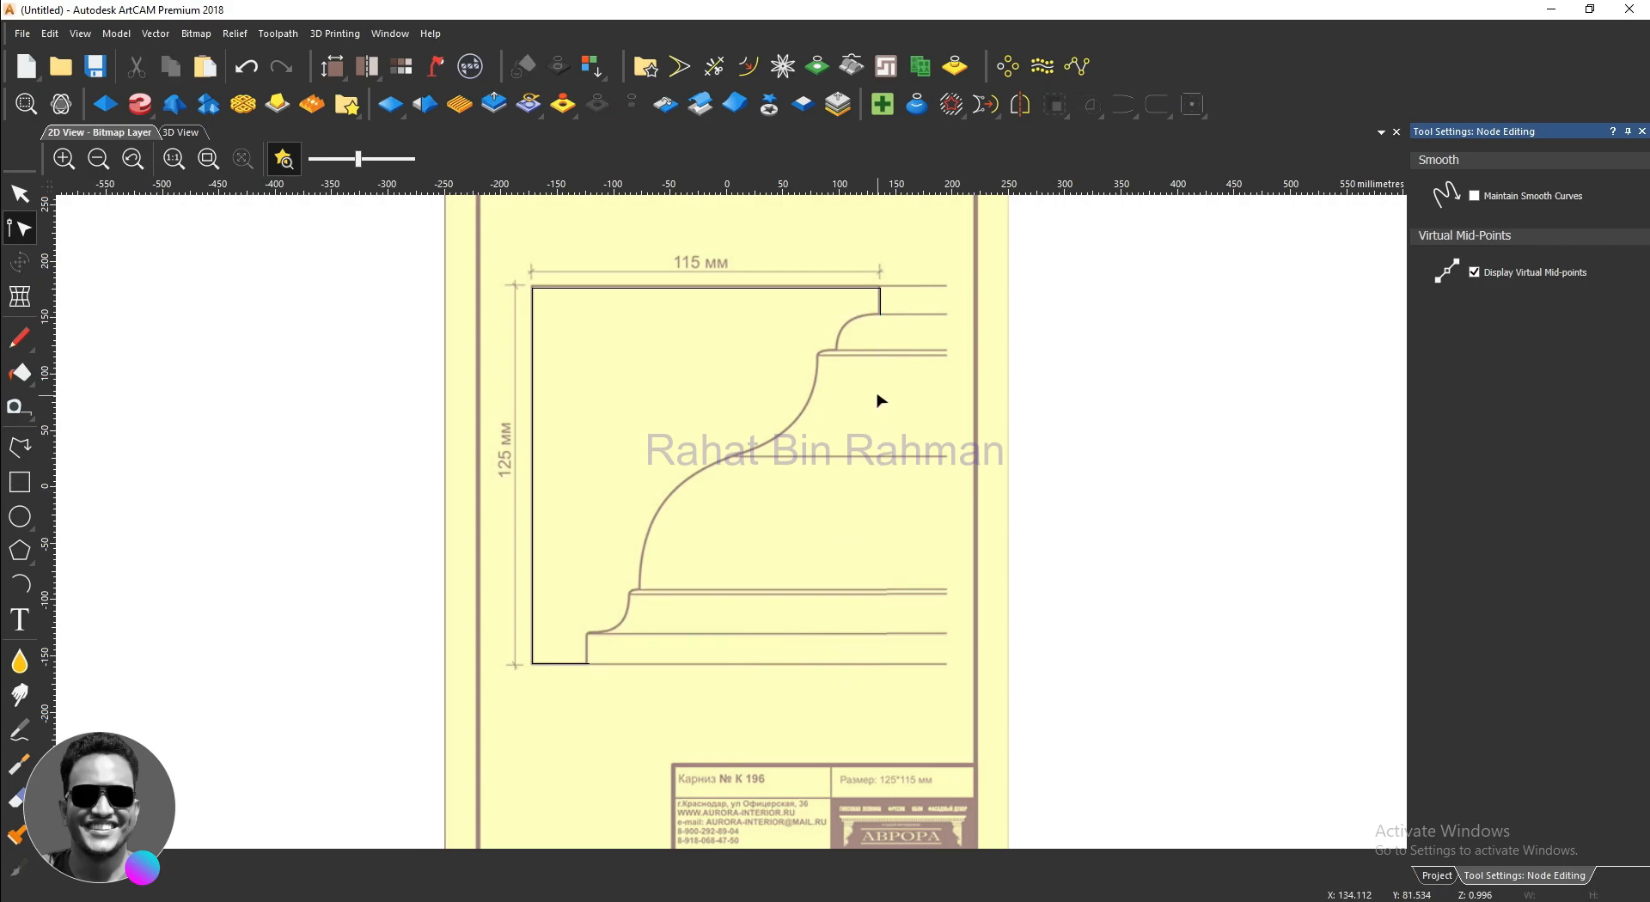
Step: Trace the uppermost cove with a start-end-point arc of about 29.8 mm radius from the end of the short right edge
{"action": "scroll", "coordinate": [881, 401], "scroll_direction": "up", "scroll_amount": 2}
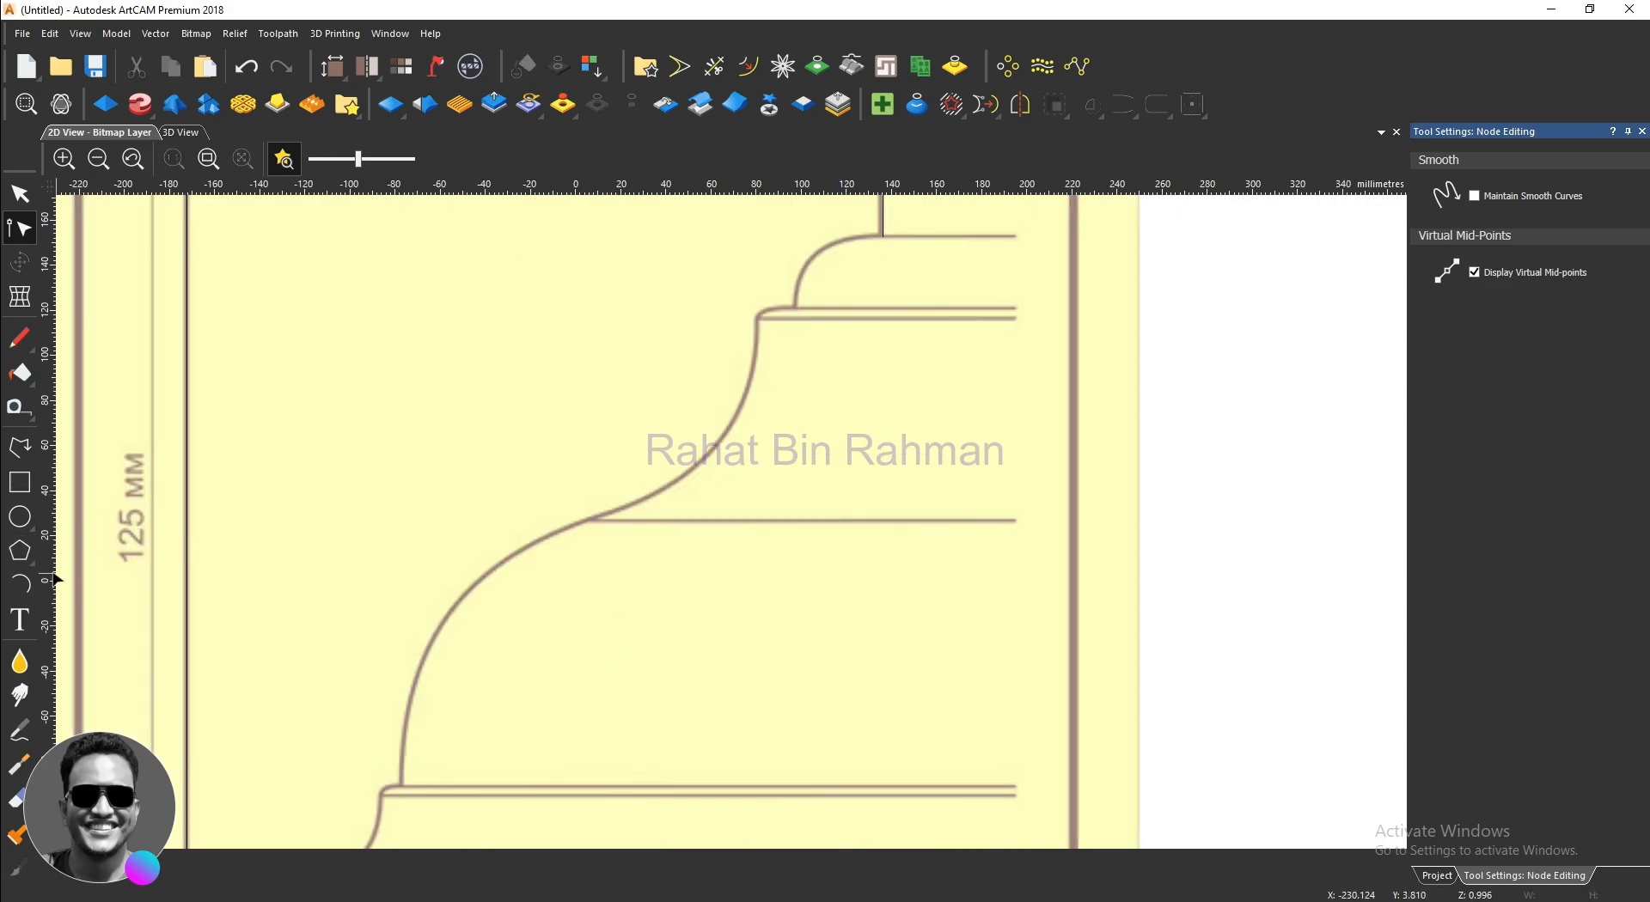
{"action": "left_click", "coordinate": [19, 584]}
{"action": "scroll", "coordinate": [858, 265], "scroll_direction": "up", "scroll_amount": 2}
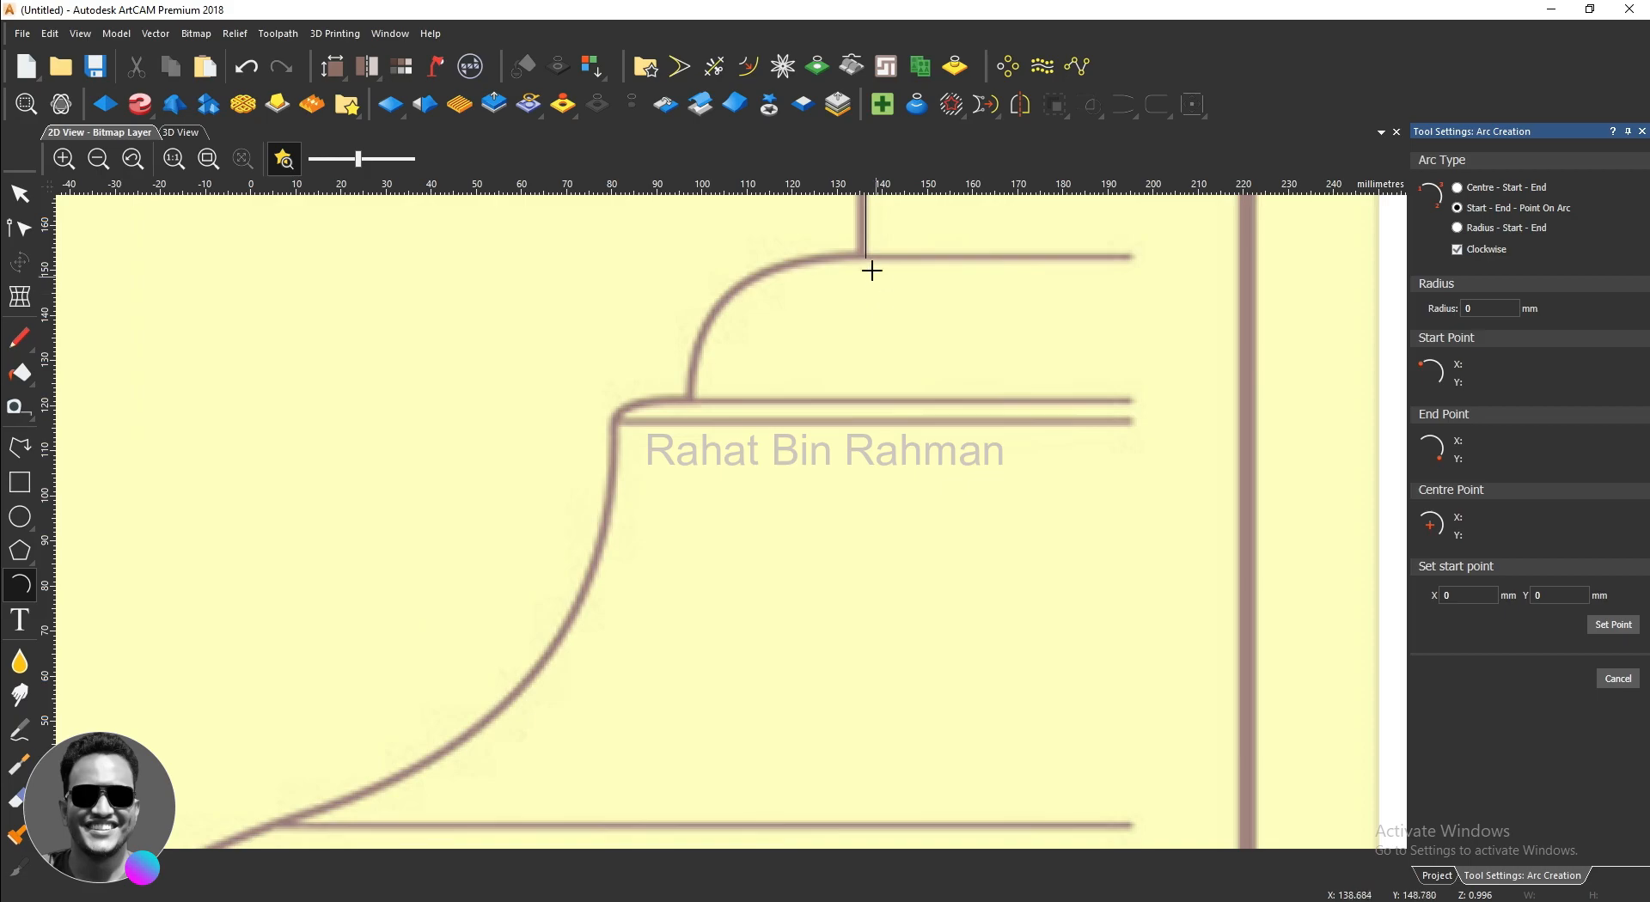
{"action": "left_click", "coordinate": [866, 260]}
{"action": "left_click", "coordinate": [697, 395]}
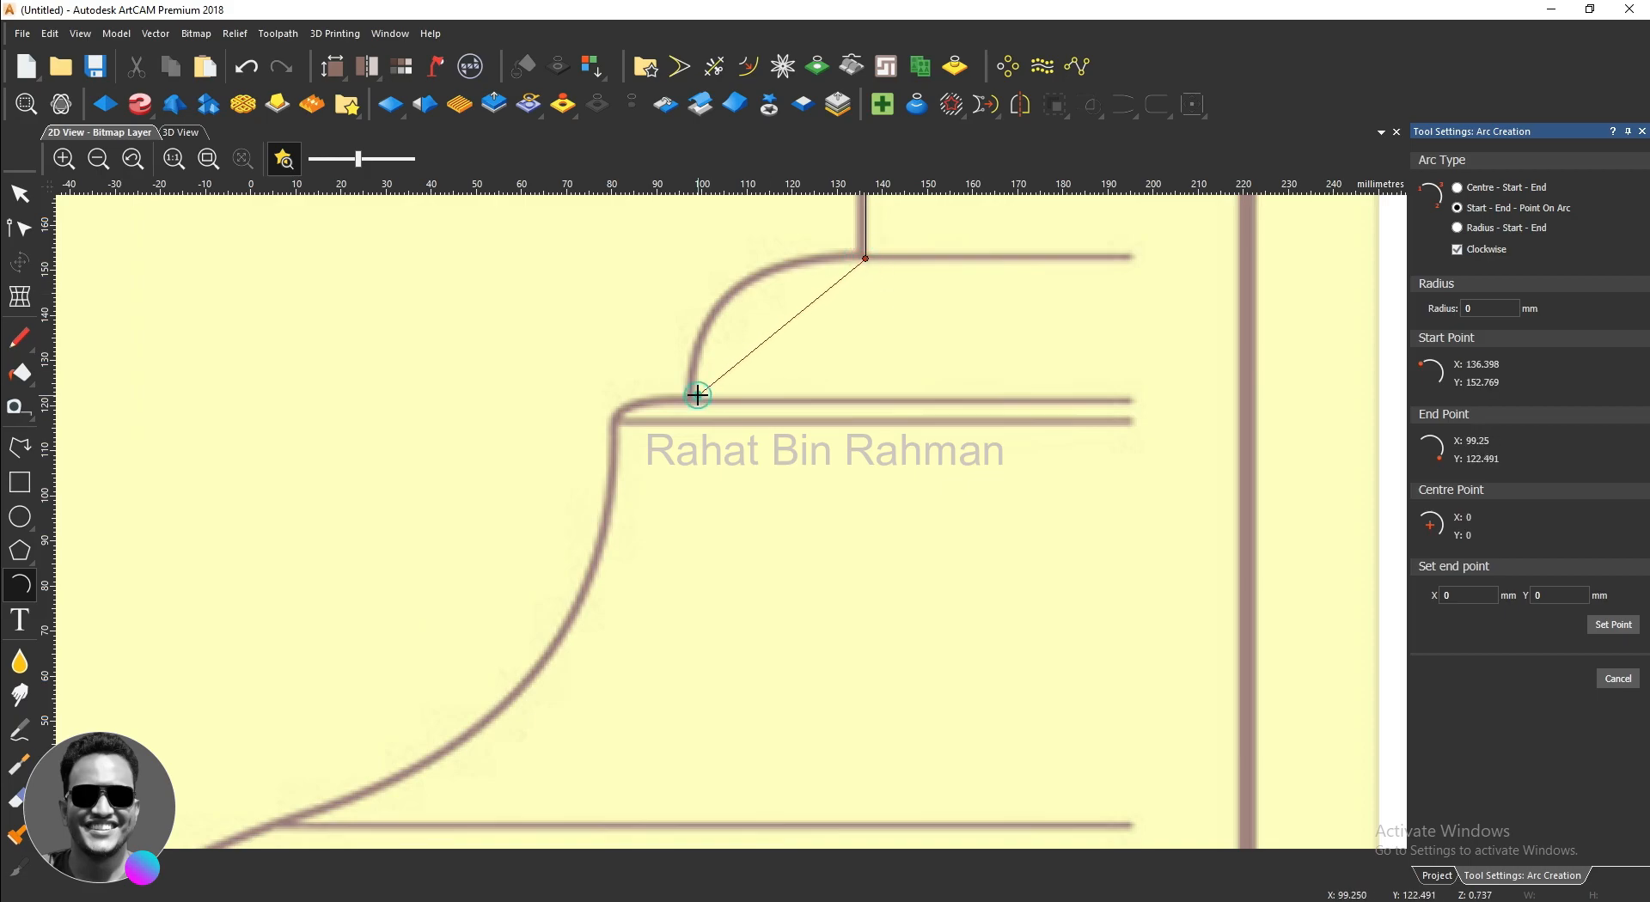
{"action": "left_click", "coordinate": [703, 354]}
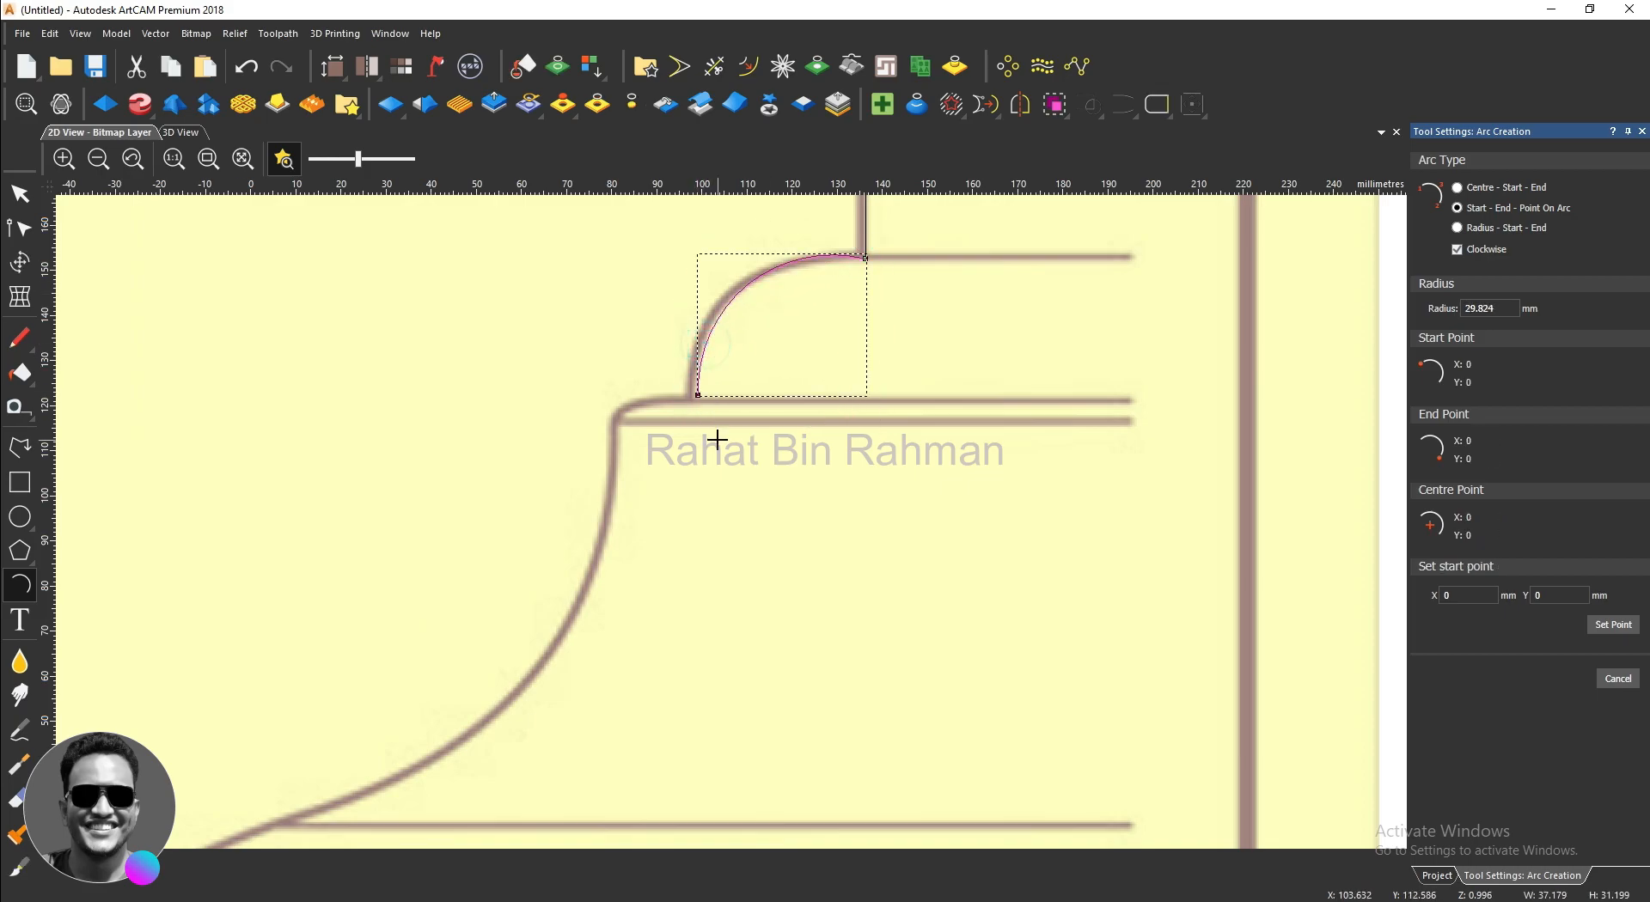
Step: Trace the small rounded lip below the upper cove with an arc of about 12.3 mm radius, joined to the previous arc
{"action": "scroll", "coordinate": [693, 435], "scroll_direction": "down", "scroll_amount": 4}
{"action": "scroll", "coordinate": [713, 465], "scroll_direction": "up", "scroll_amount": 4}
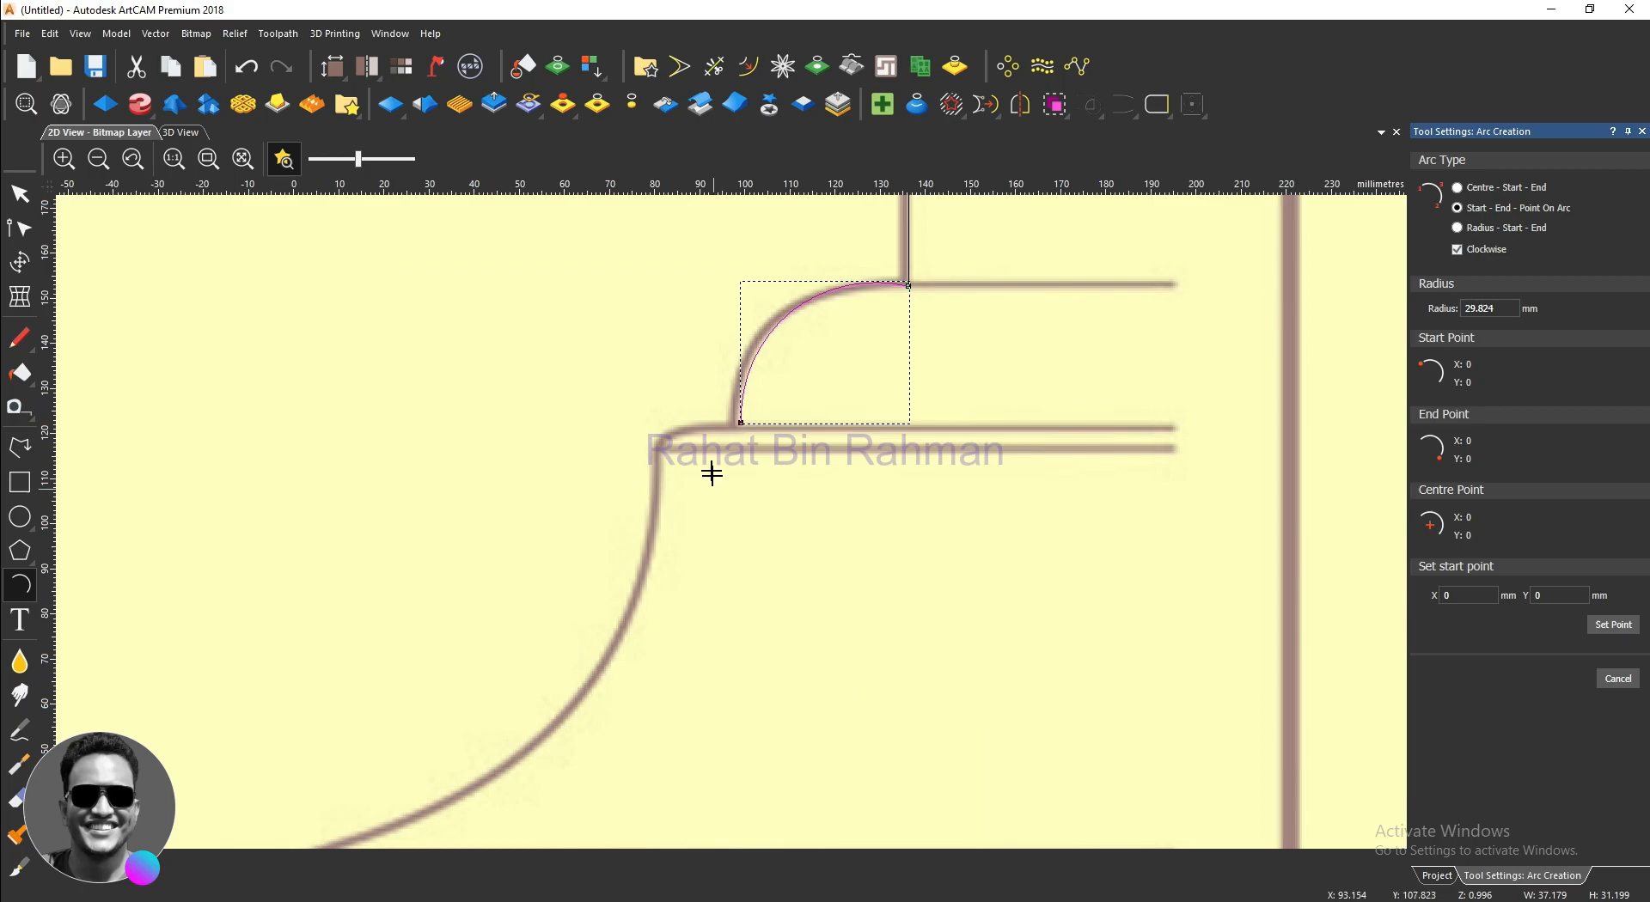
{"action": "left_click", "coordinate": [740, 424]}
{"action": "left_click", "coordinate": [656, 472]}
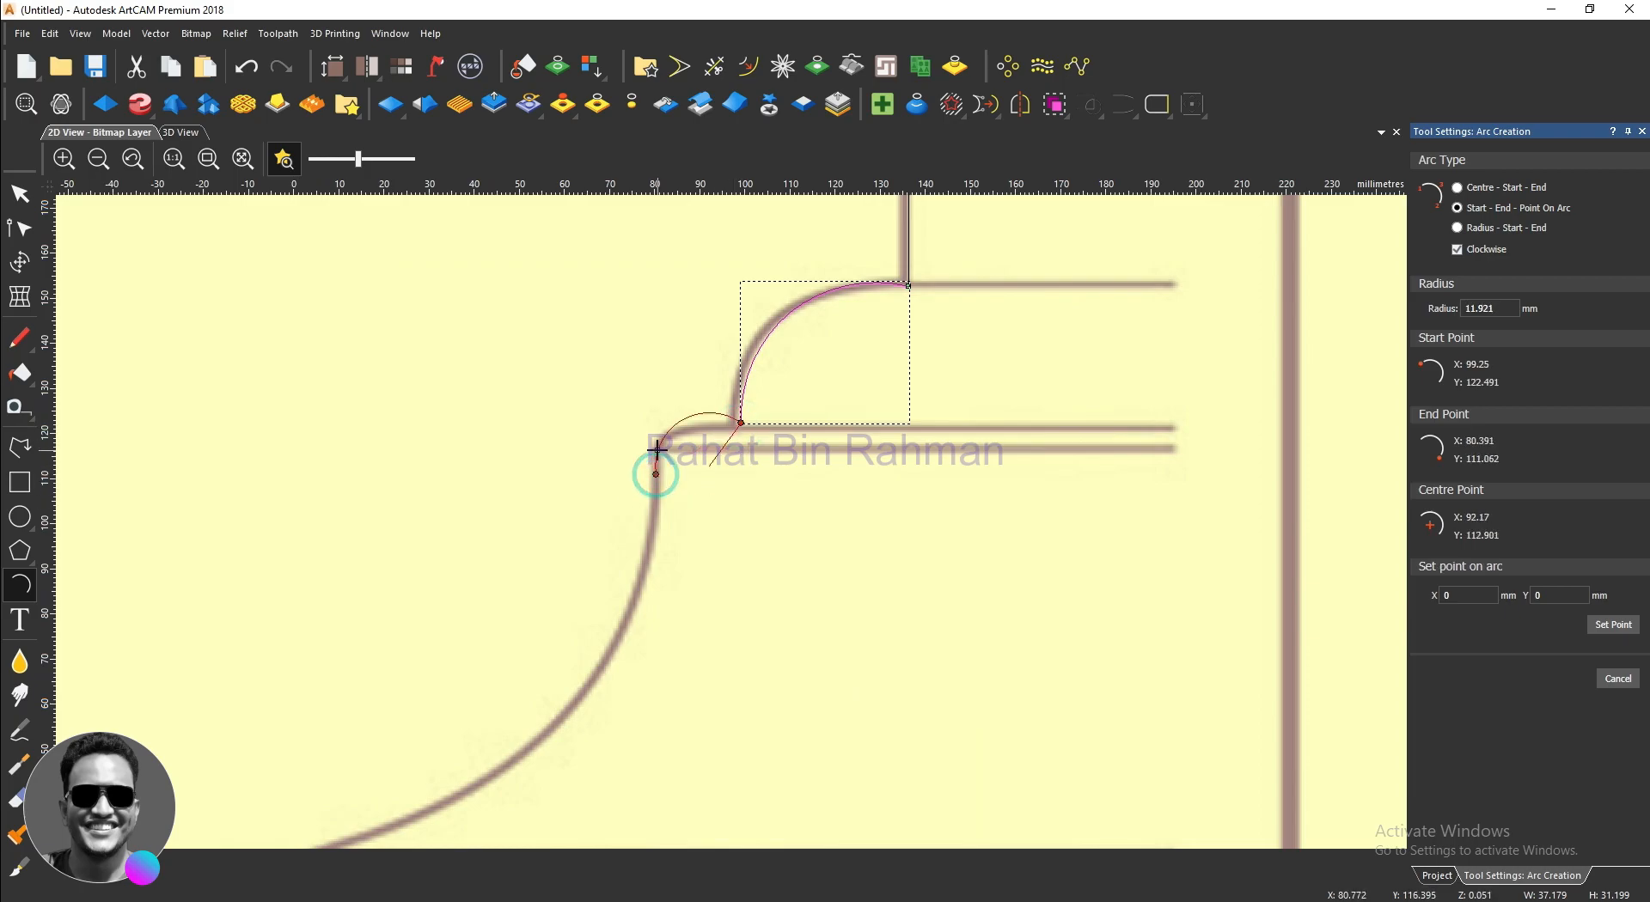
{"action": "left_click", "coordinate": [657, 453]}
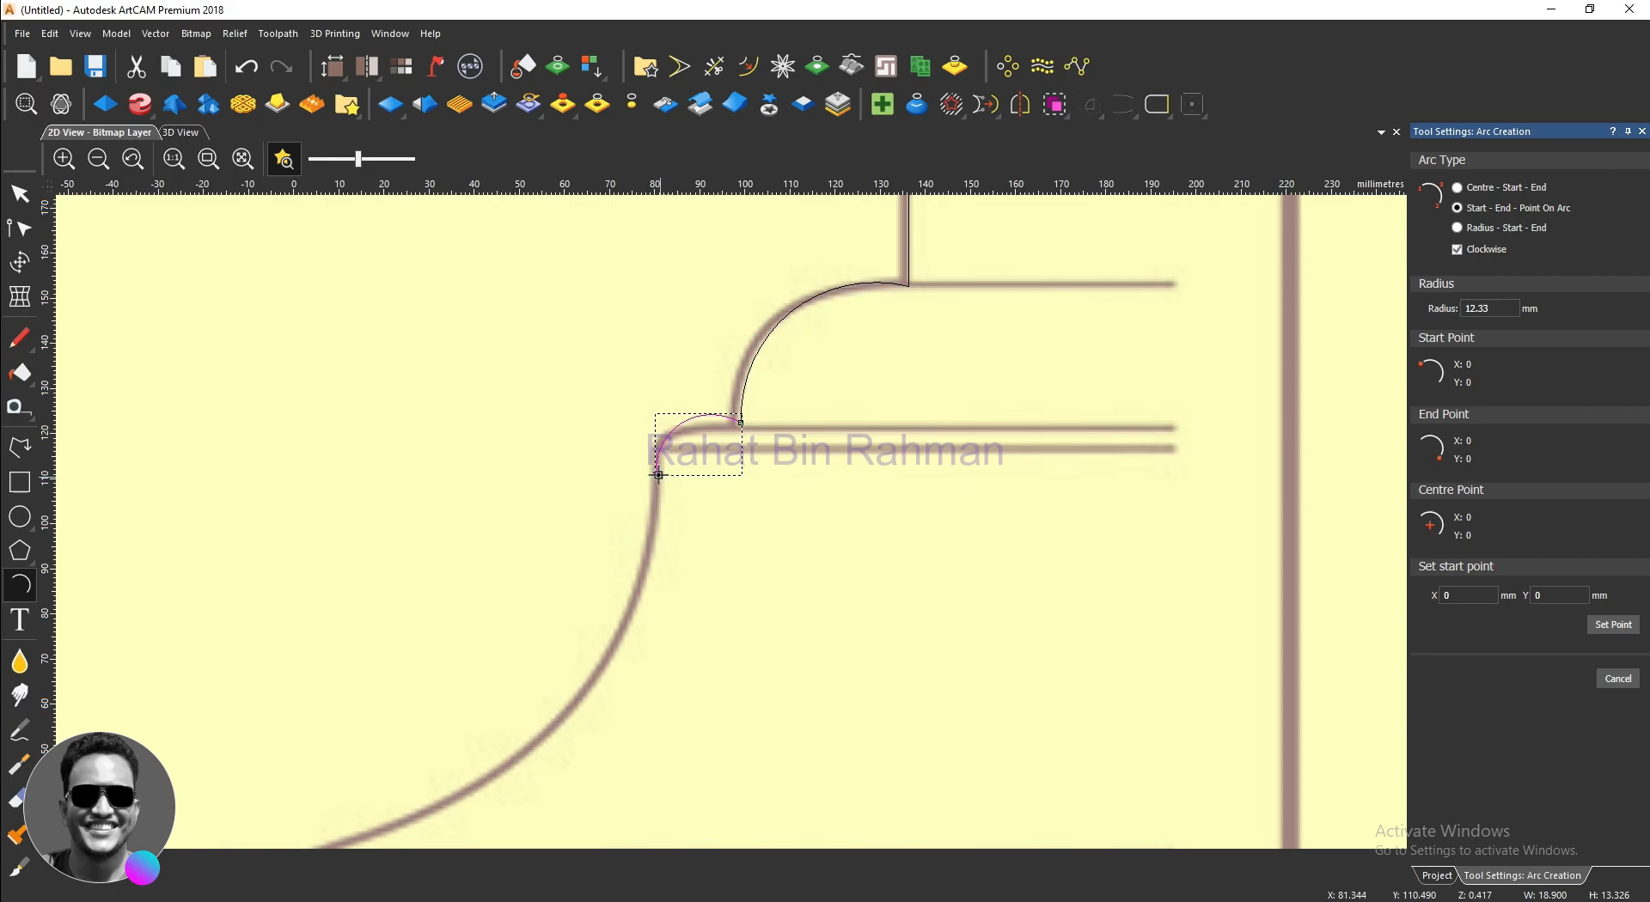
Step: Trace the upper half of the large S-curve with an arc of about 85.3 mm radius, ending at the middle horizontal line
{"action": "left_click", "coordinate": [656, 473]}
{"action": "scroll", "coordinate": [655, 474], "scroll_direction": "down", "scroll_amount": 4}
{"action": "scroll", "coordinate": [663, 593], "scroll_direction": "up", "scroll_amount": 3}
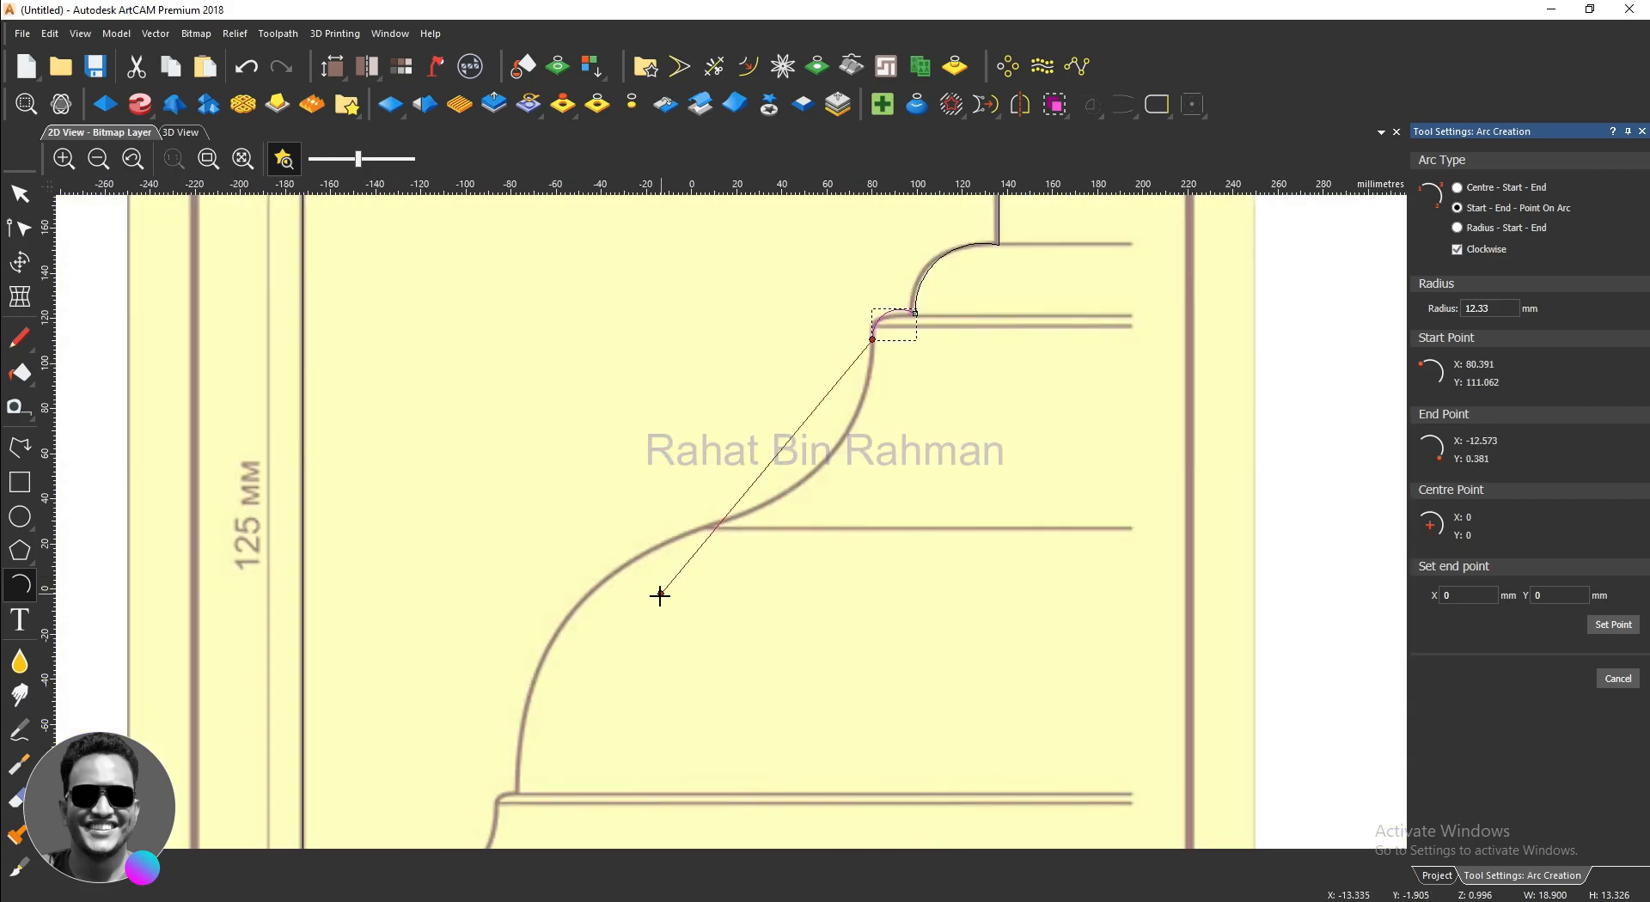
{"action": "left_click", "coordinate": [693, 527]}
{"action": "left_click", "coordinate": [763, 513]}
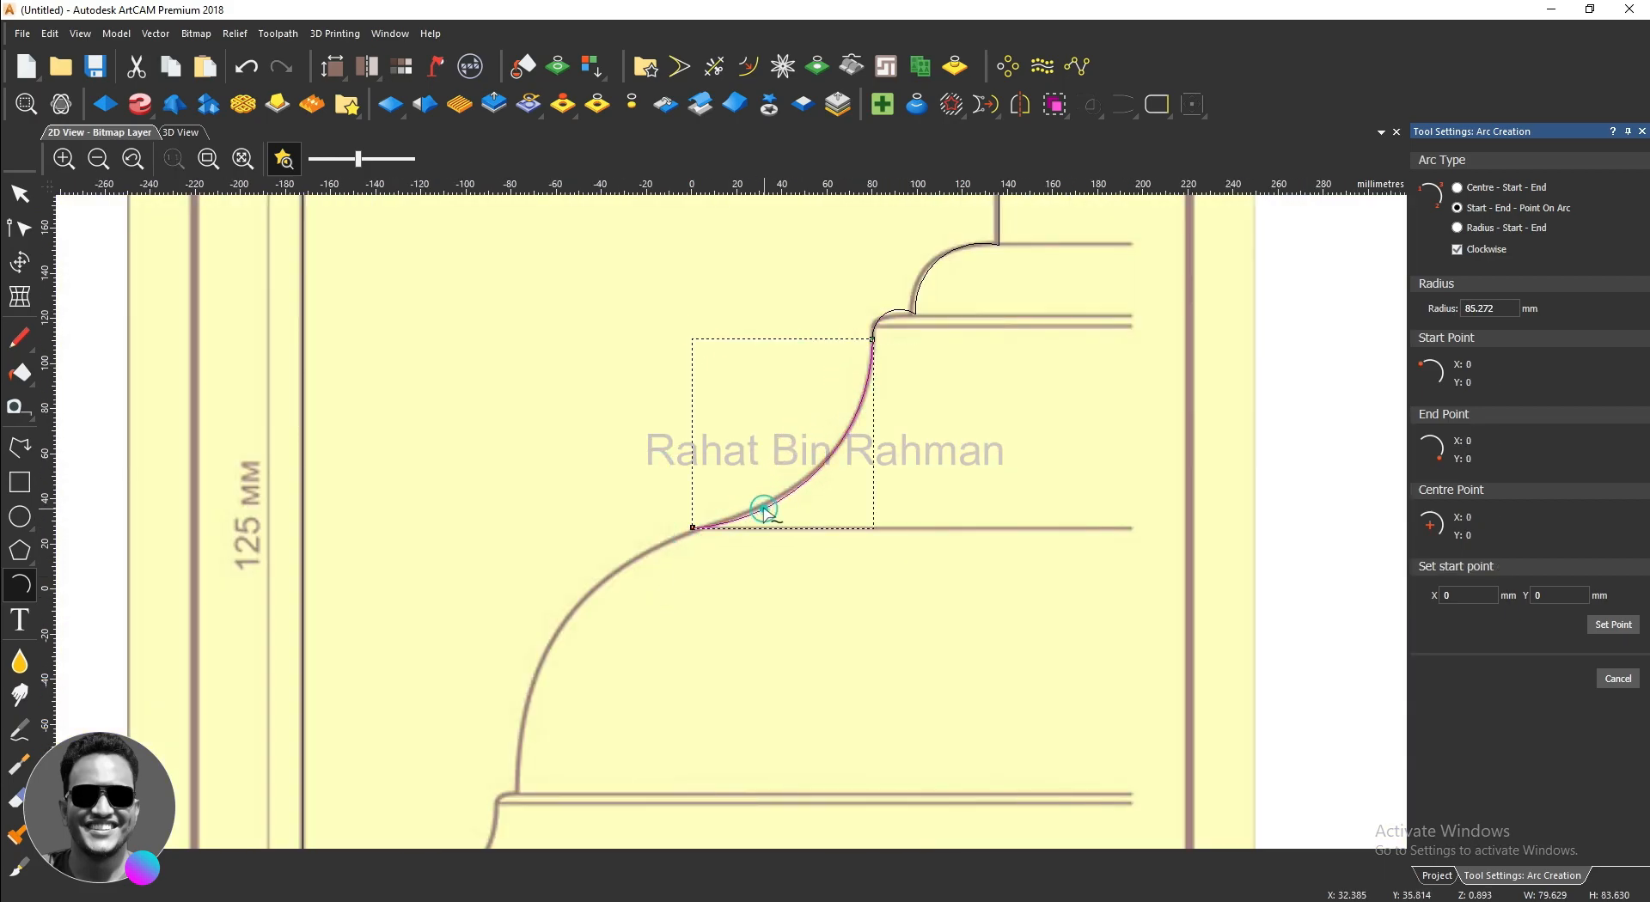
Step: Trace the lower half of the large S-curve with an arc of about 110 mm radius down to the lower pair of horizontal lines
{"action": "left_click", "coordinate": [695, 527]}
{"action": "scroll", "coordinate": [685, 579], "scroll_direction": "down", "scroll_amount": 4}
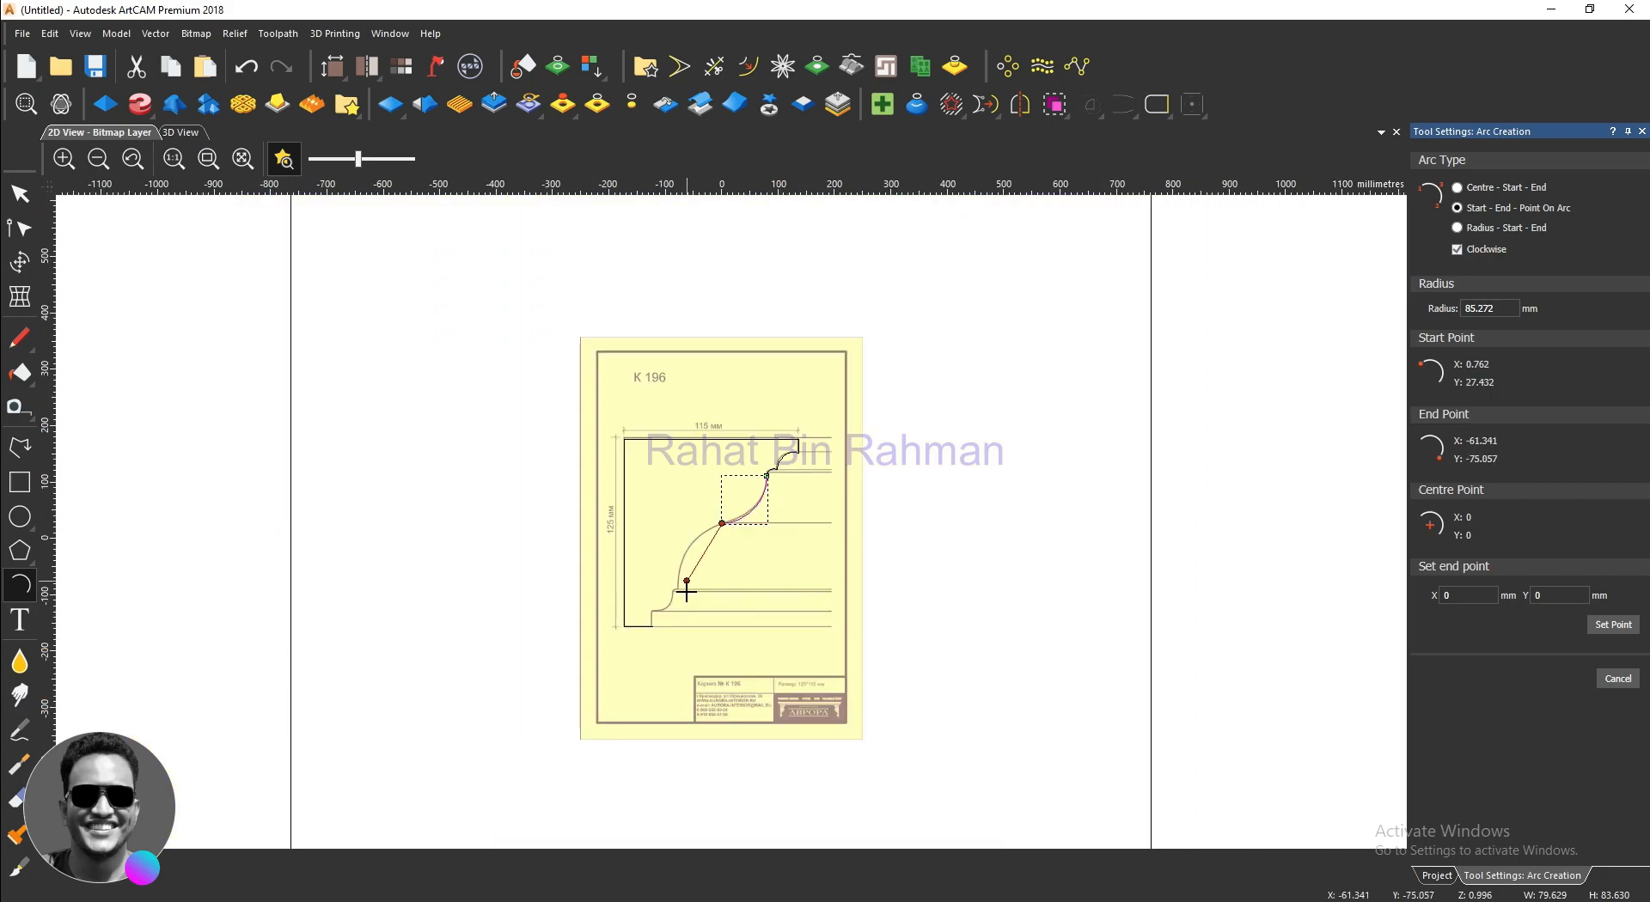
{"action": "scroll", "coordinate": [670, 571], "scroll_direction": "up", "scroll_amount": 3}
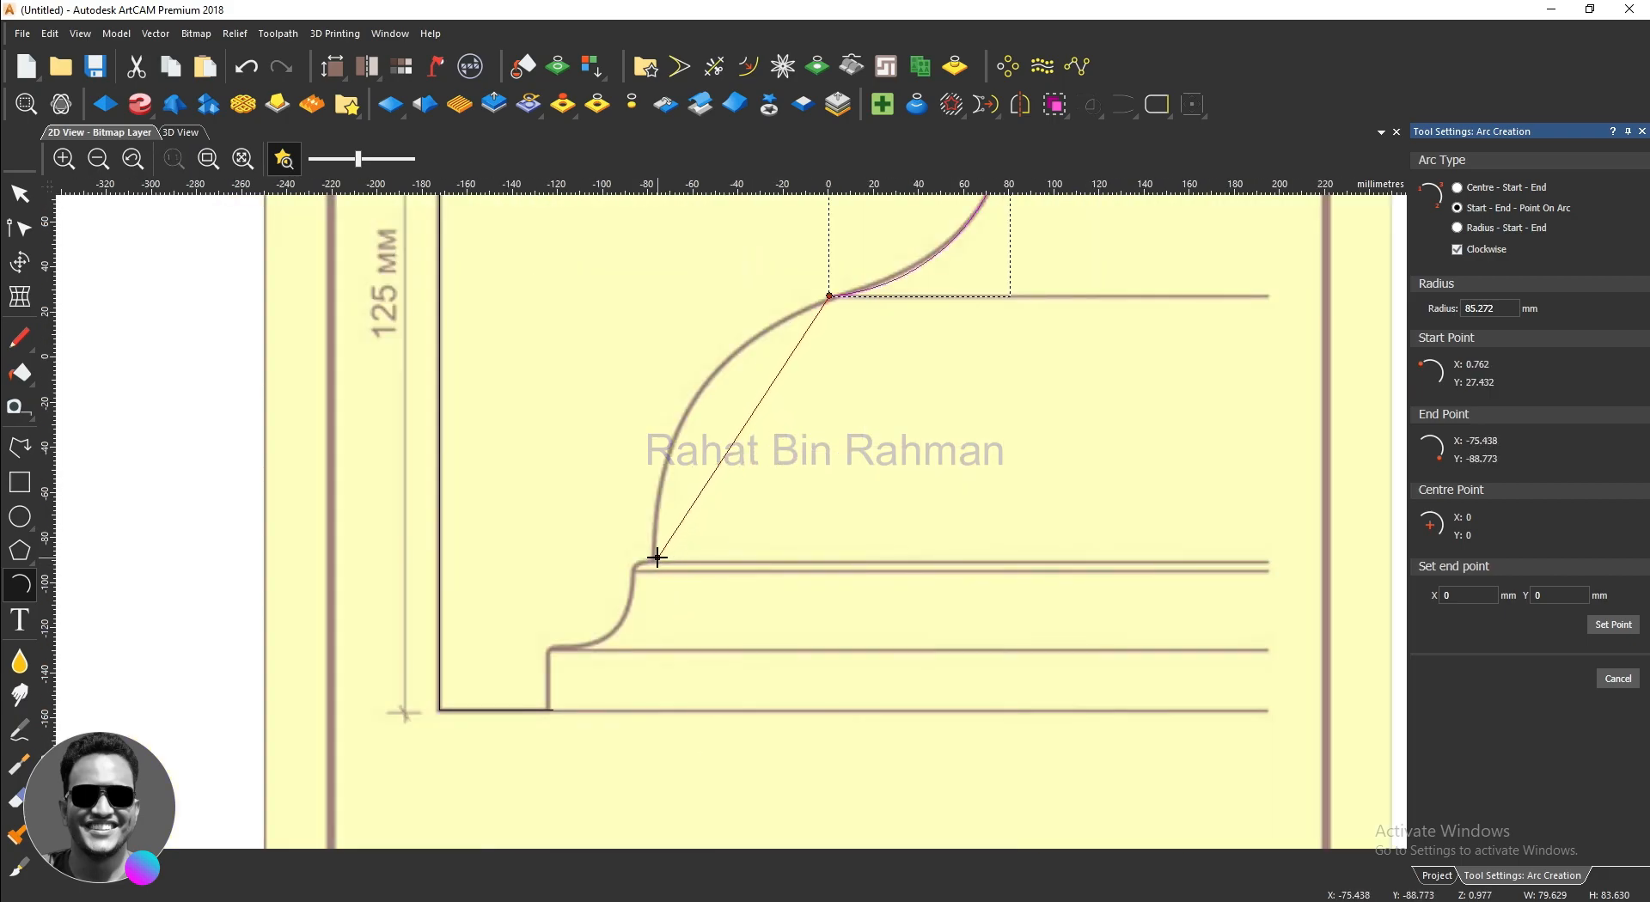
{"action": "left_click", "coordinate": [656, 560]}
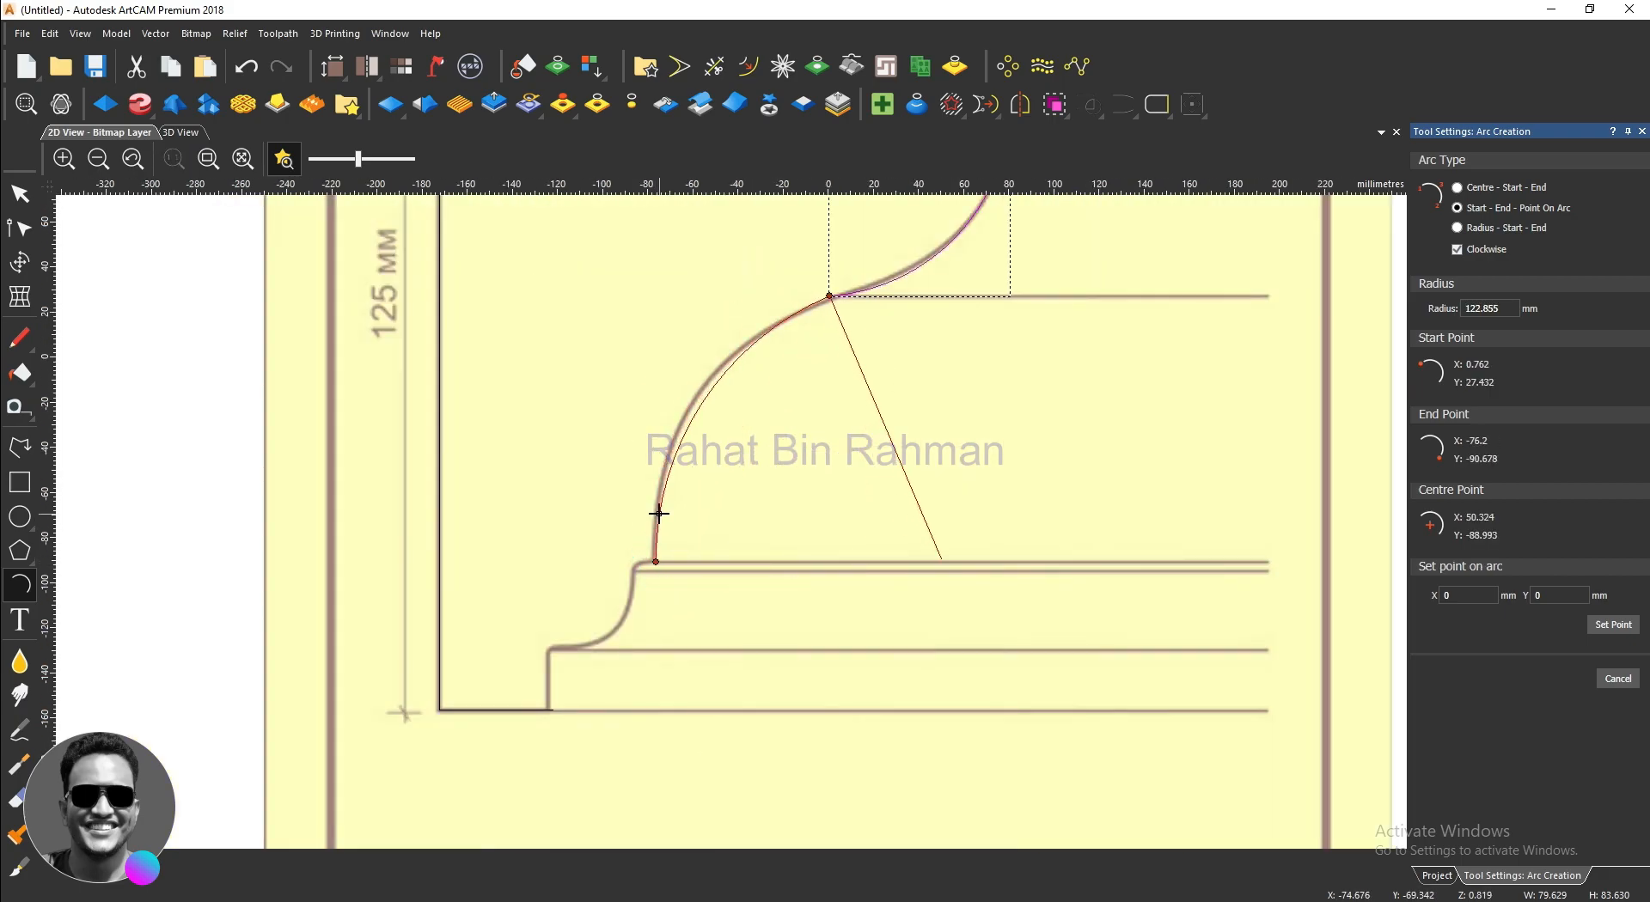
{"action": "left_click", "coordinate": [654, 512]}
{"action": "scroll", "coordinate": [656, 590], "scroll_direction": "up", "scroll_amount": 5}
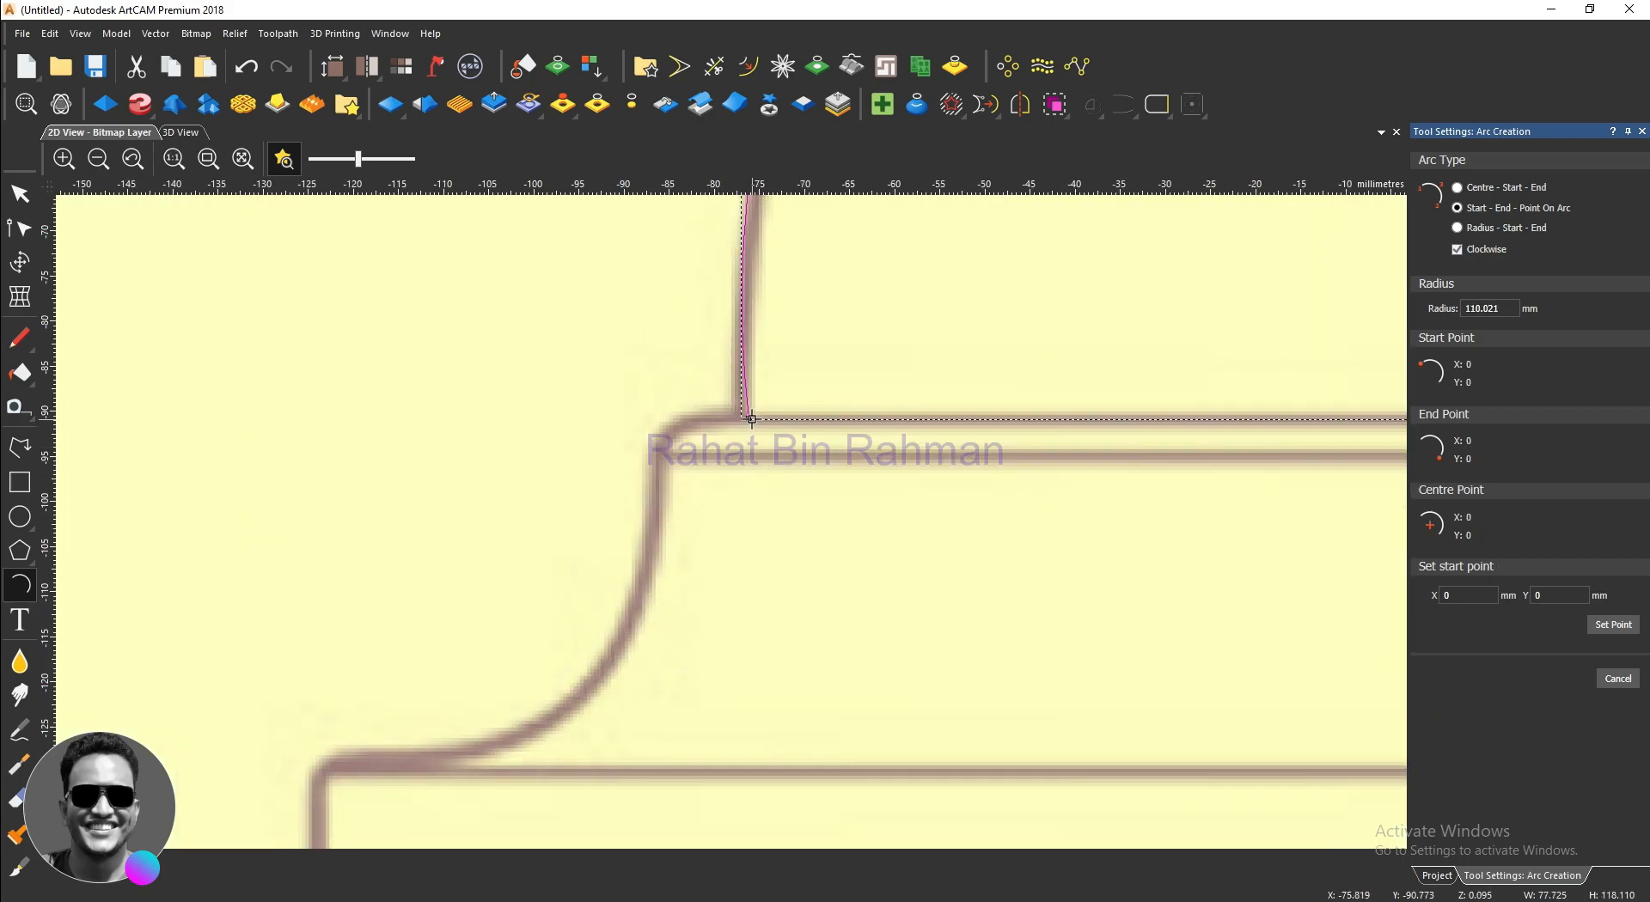
Step: Trace the small rounded lip below the large S-curve with an arc of about 6.8 mm radius from the S-curve's lower end
{"action": "left_click", "coordinate": [749, 419]}
{"action": "left_click", "coordinate": [656, 473]}
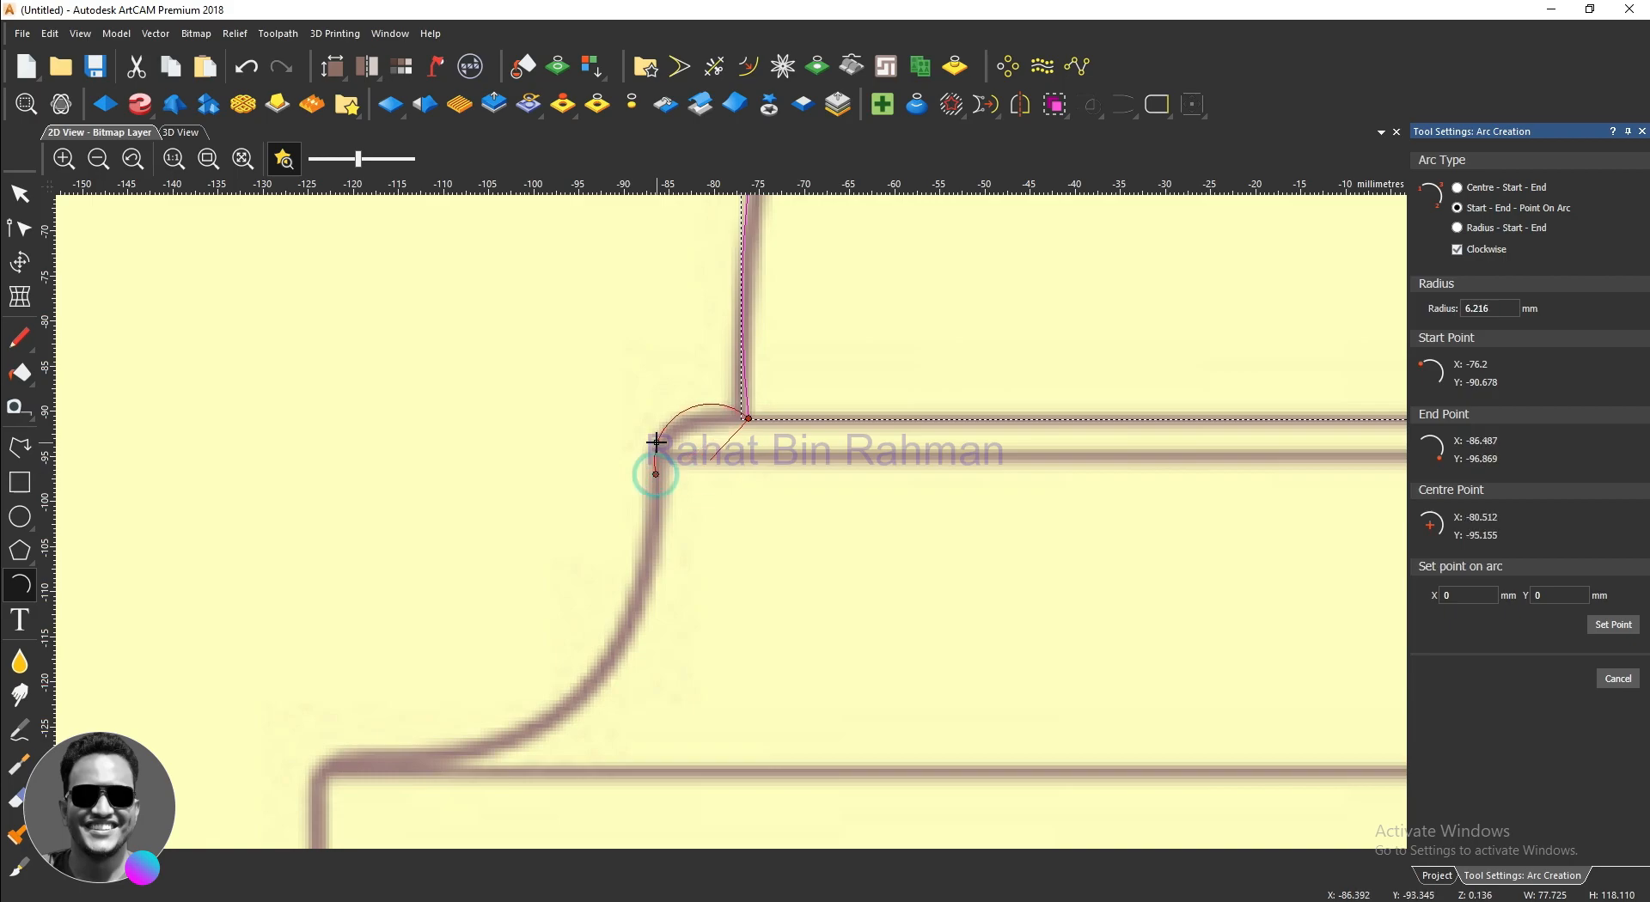
{"action": "left_click", "coordinate": [660, 448]}
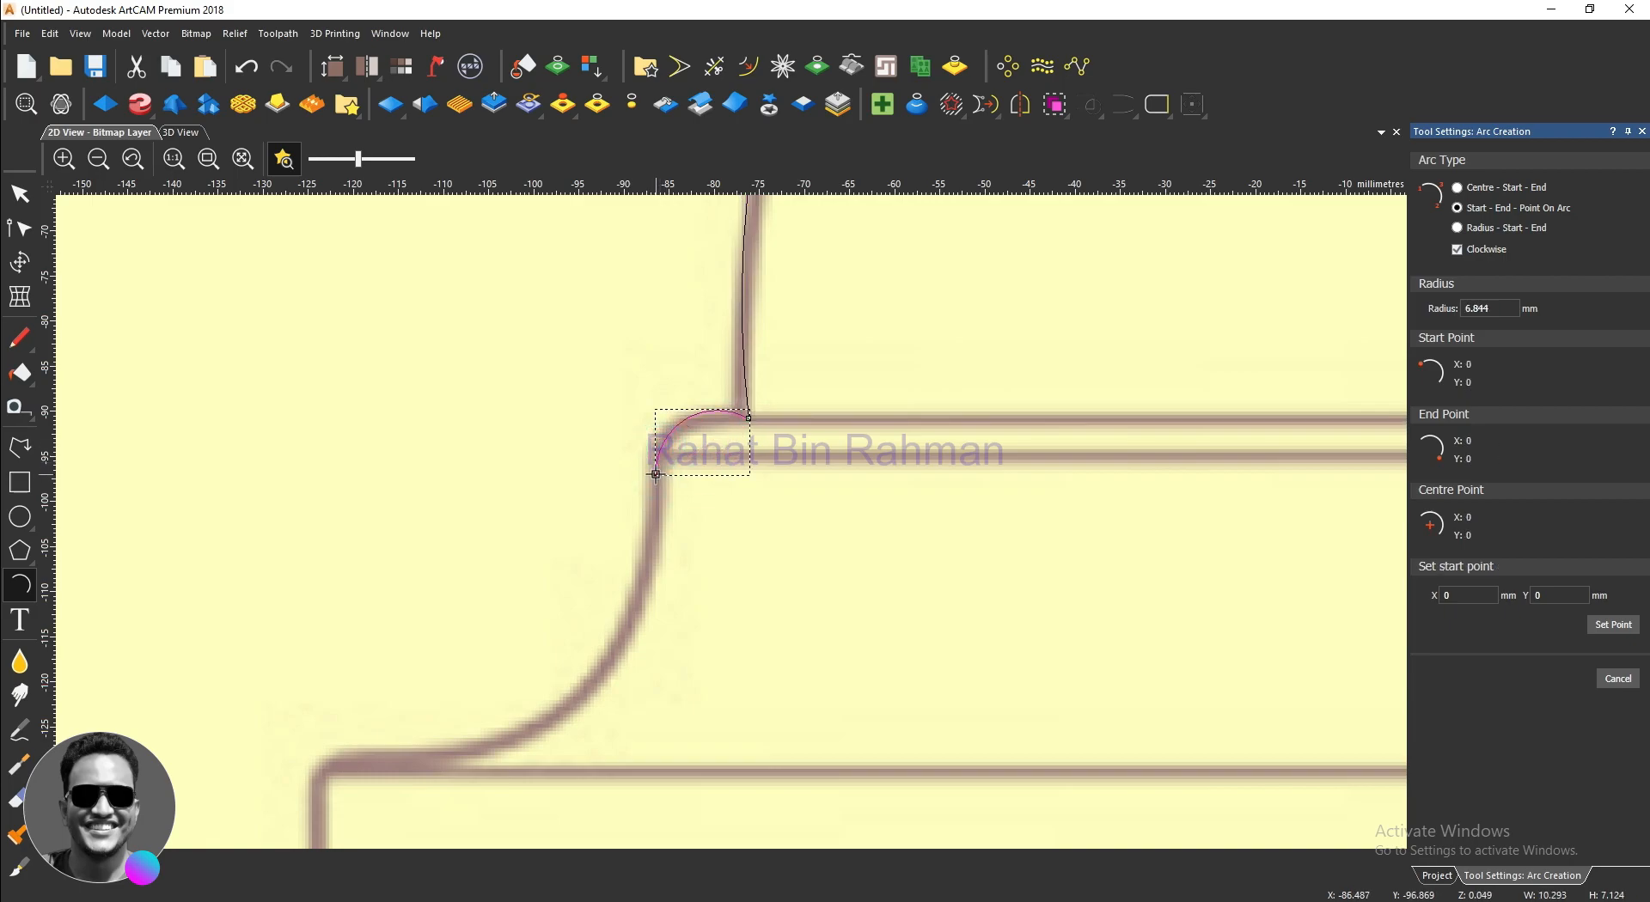
Step: Trace the lowest cove with an arc of about 30.5 mm radius from the lip down to the base step, and finish arc creation
{"action": "left_click", "coordinate": [656, 474]}
{"action": "scroll", "coordinate": [656, 481], "scroll_direction": "down", "scroll_amount": 3}
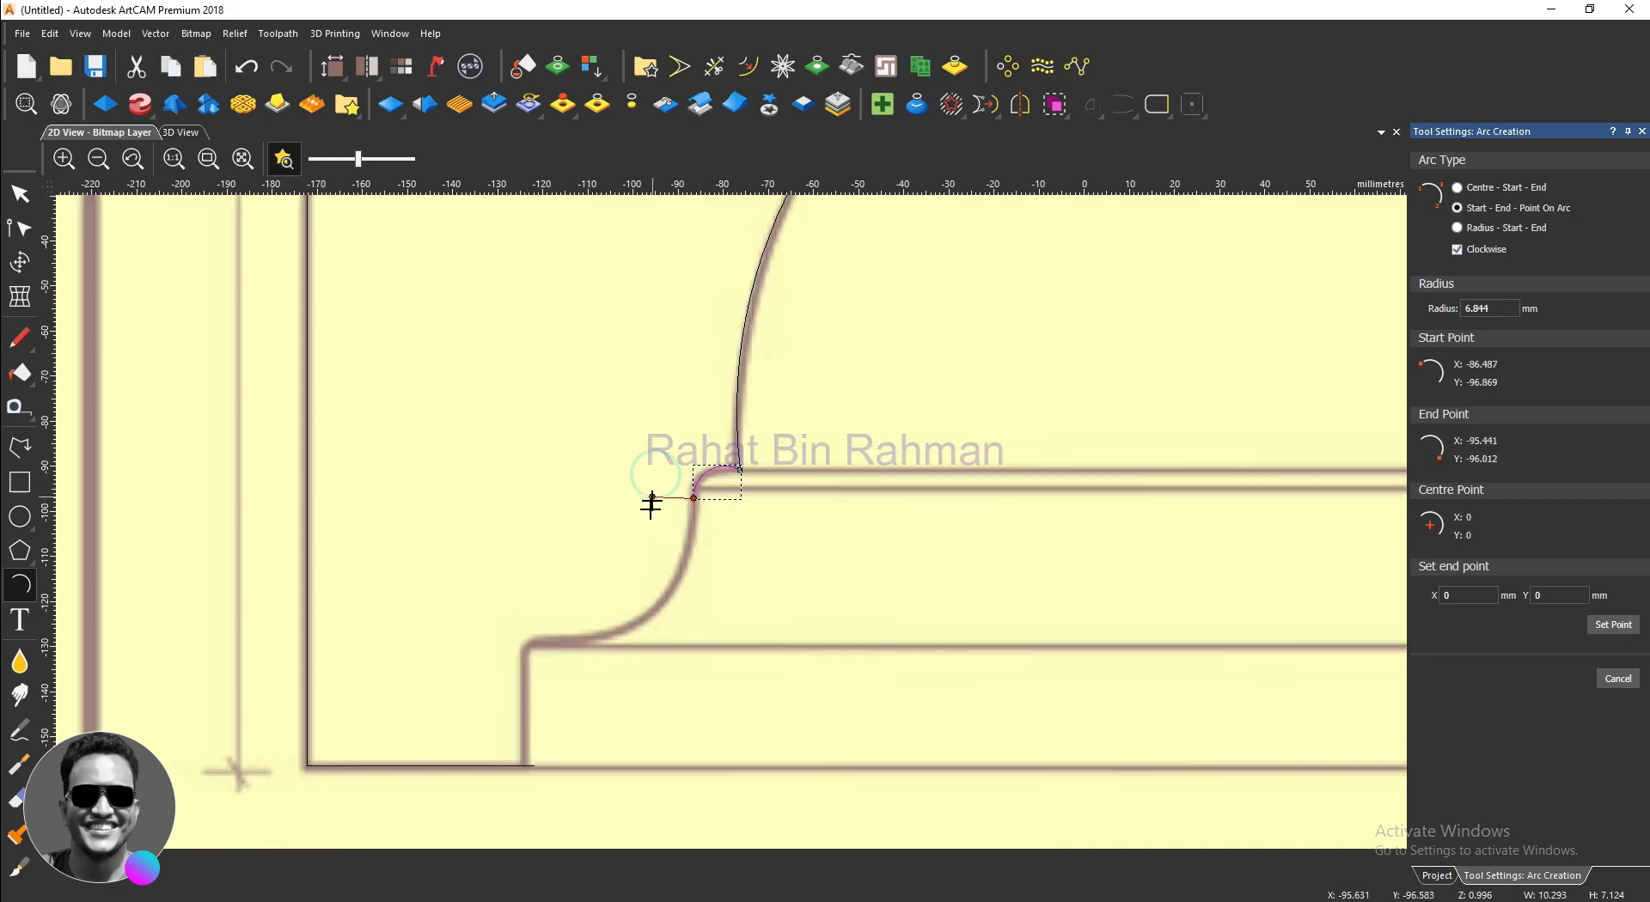
{"action": "left_click", "coordinate": [531, 641]}
{"action": "left_click", "coordinate": [635, 618]}
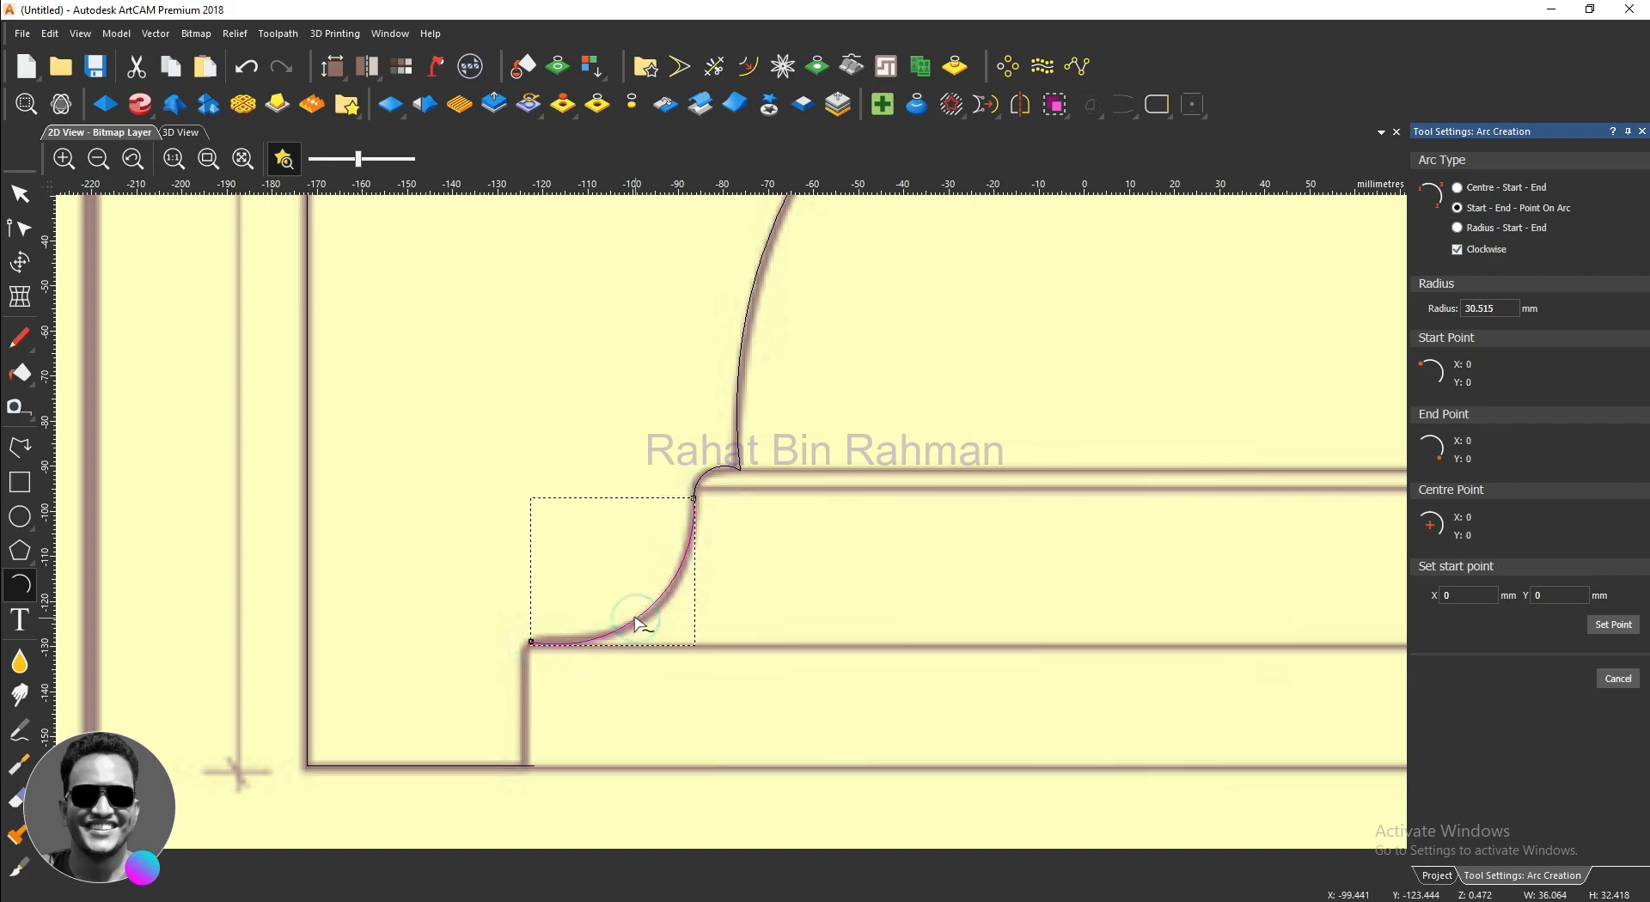
{"action": "key", "text": "Escape"}
Step: Connect the lowest cove arc to the profile's bottom edge with a straight joining line
{"action": "left_click", "coordinate": [607, 744]}
{"action": "left_click_drag", "start_coordinate": [664, 794], "coordinate": [382, 587]}
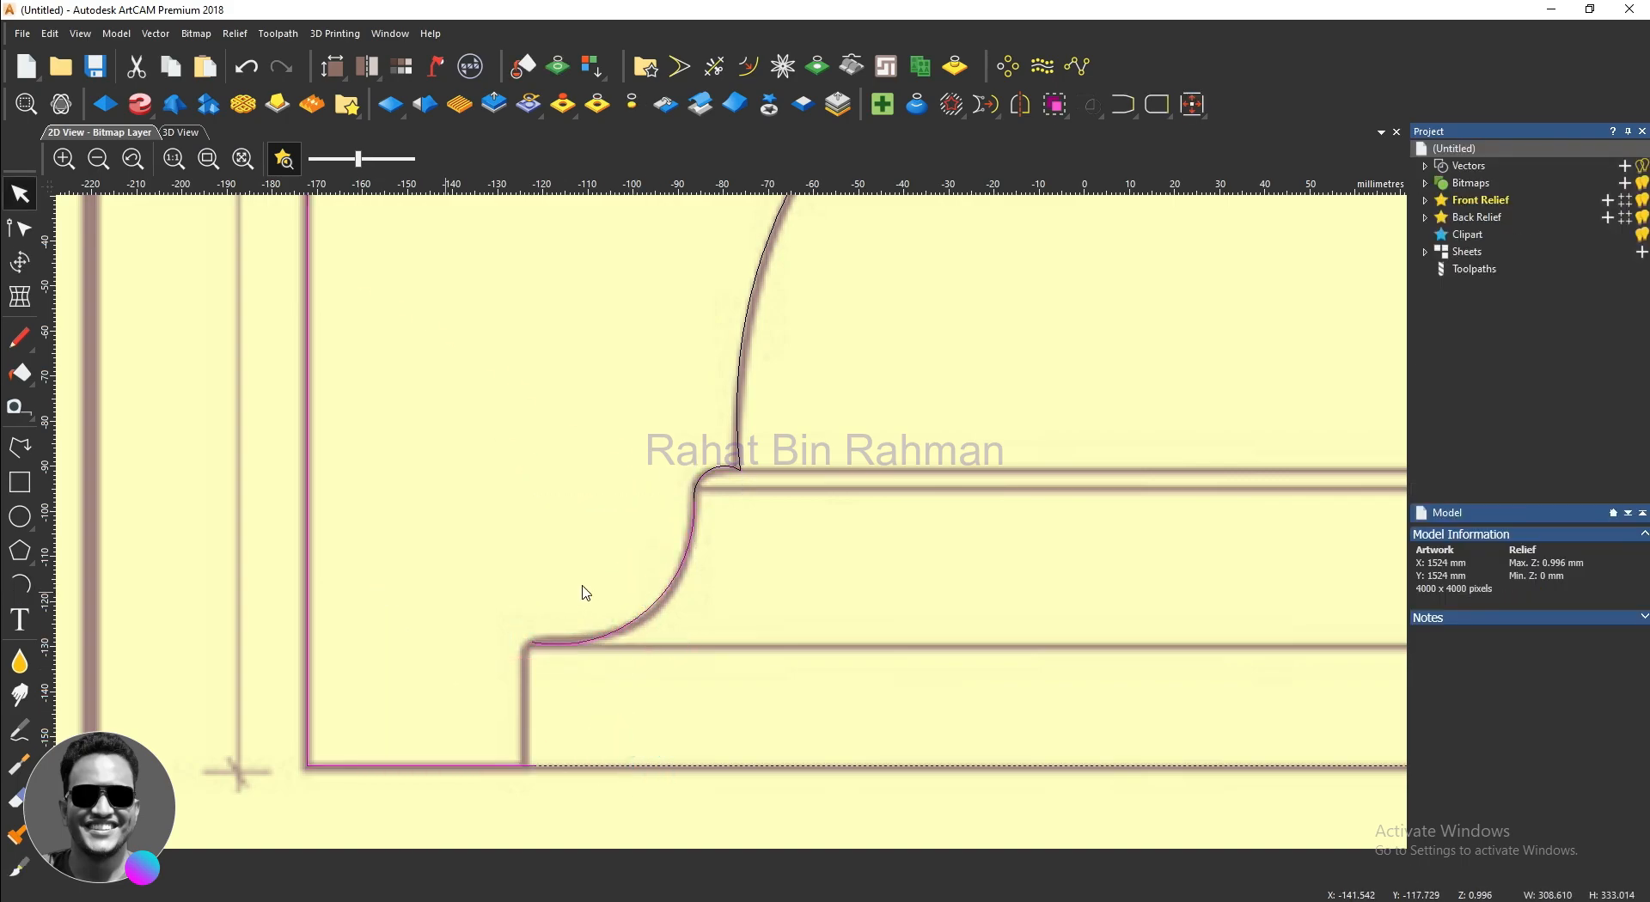
{"action": "left_click", "coordinate": [1124, 109]}
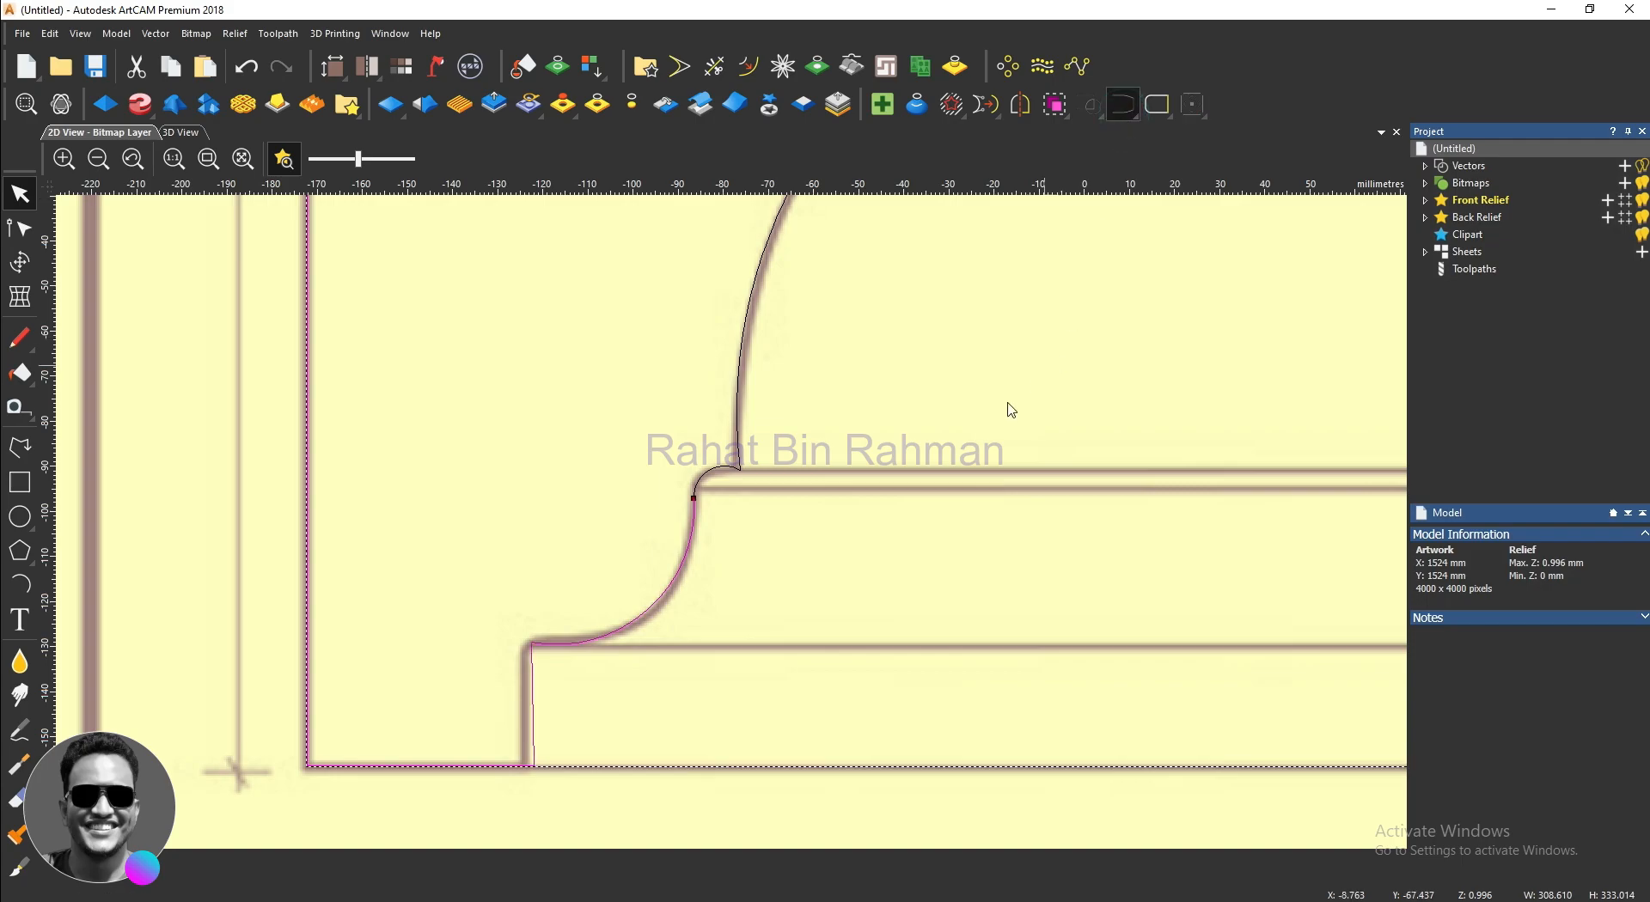
{"action": "left_click", "coordinate": [958, 452]}
Step: Join all traced profile segments into a single vector at their coincident nodes, using a 0.025 mm tolerance
{"action": "scroll", "coordinate": [764, 597], "scroll_direction": "down", "scroll_amount": 4}
{"action": "left_click_drag", "start_coordinate": [921, 584], "coordinate": [595, 353]}
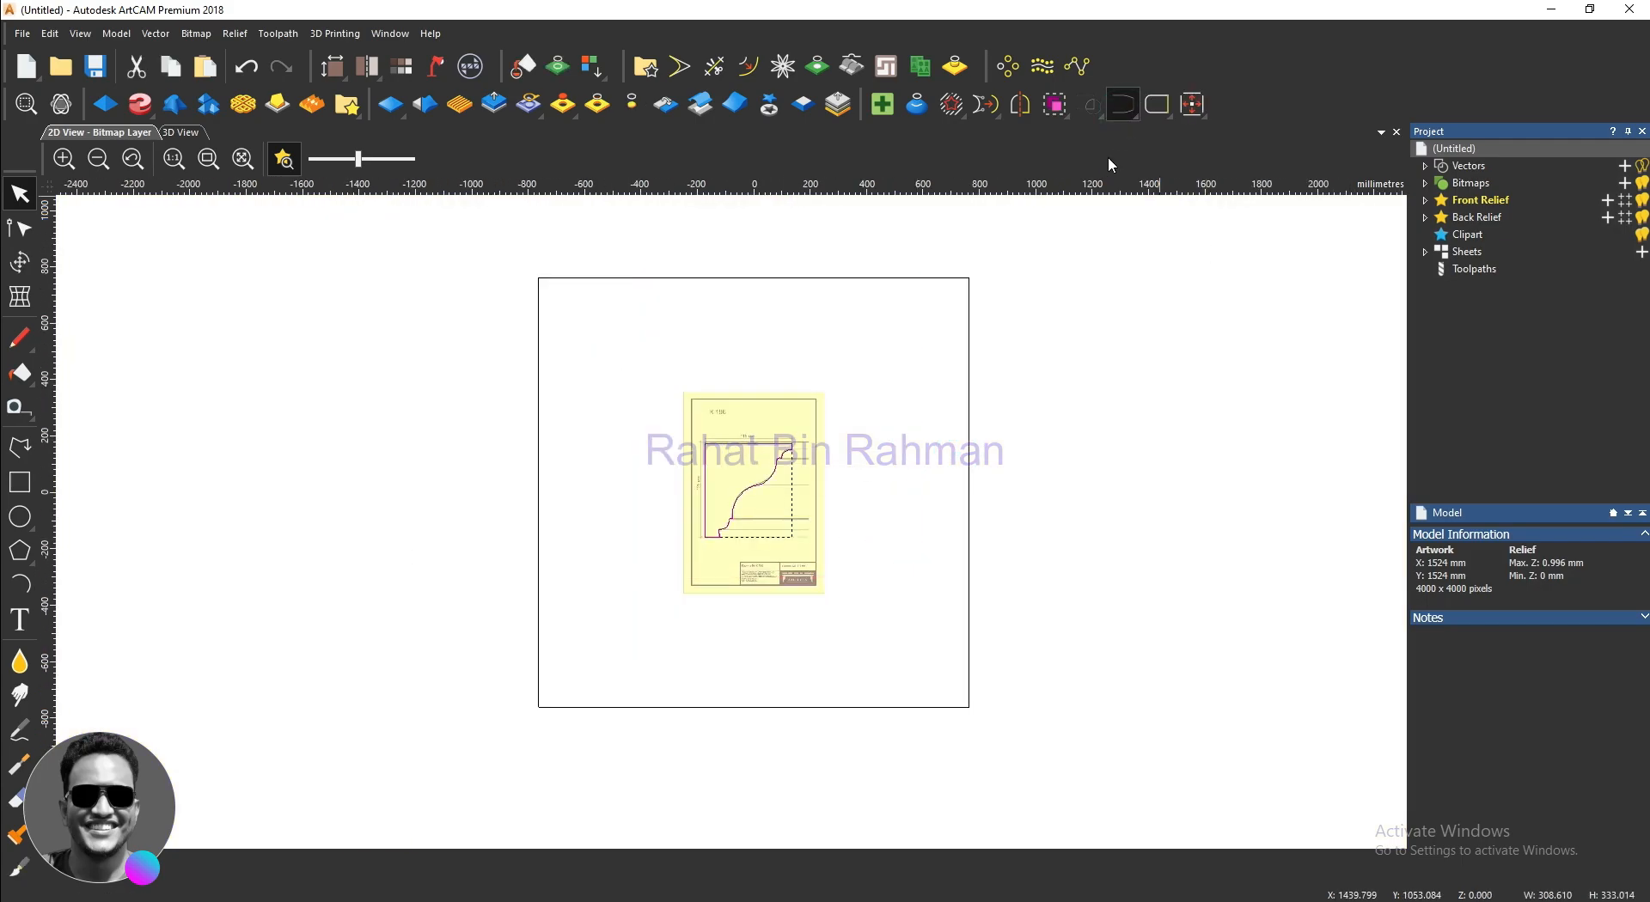
{"action": "key", "text": "j"}
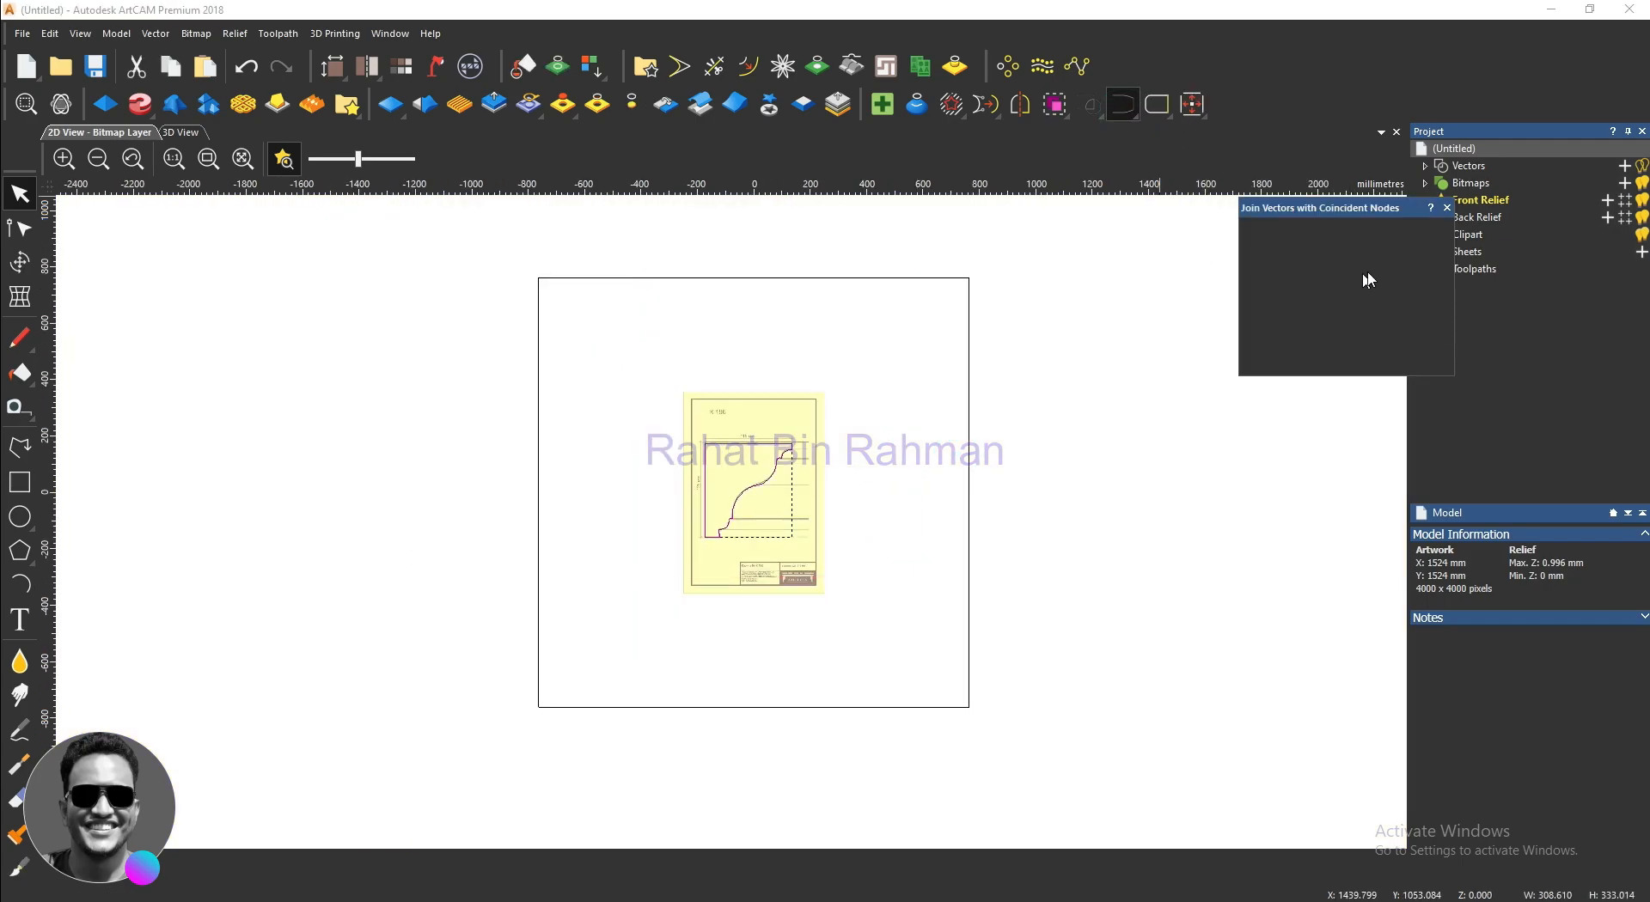
{"action": "left_click", "coordinate": [1424, 360]}
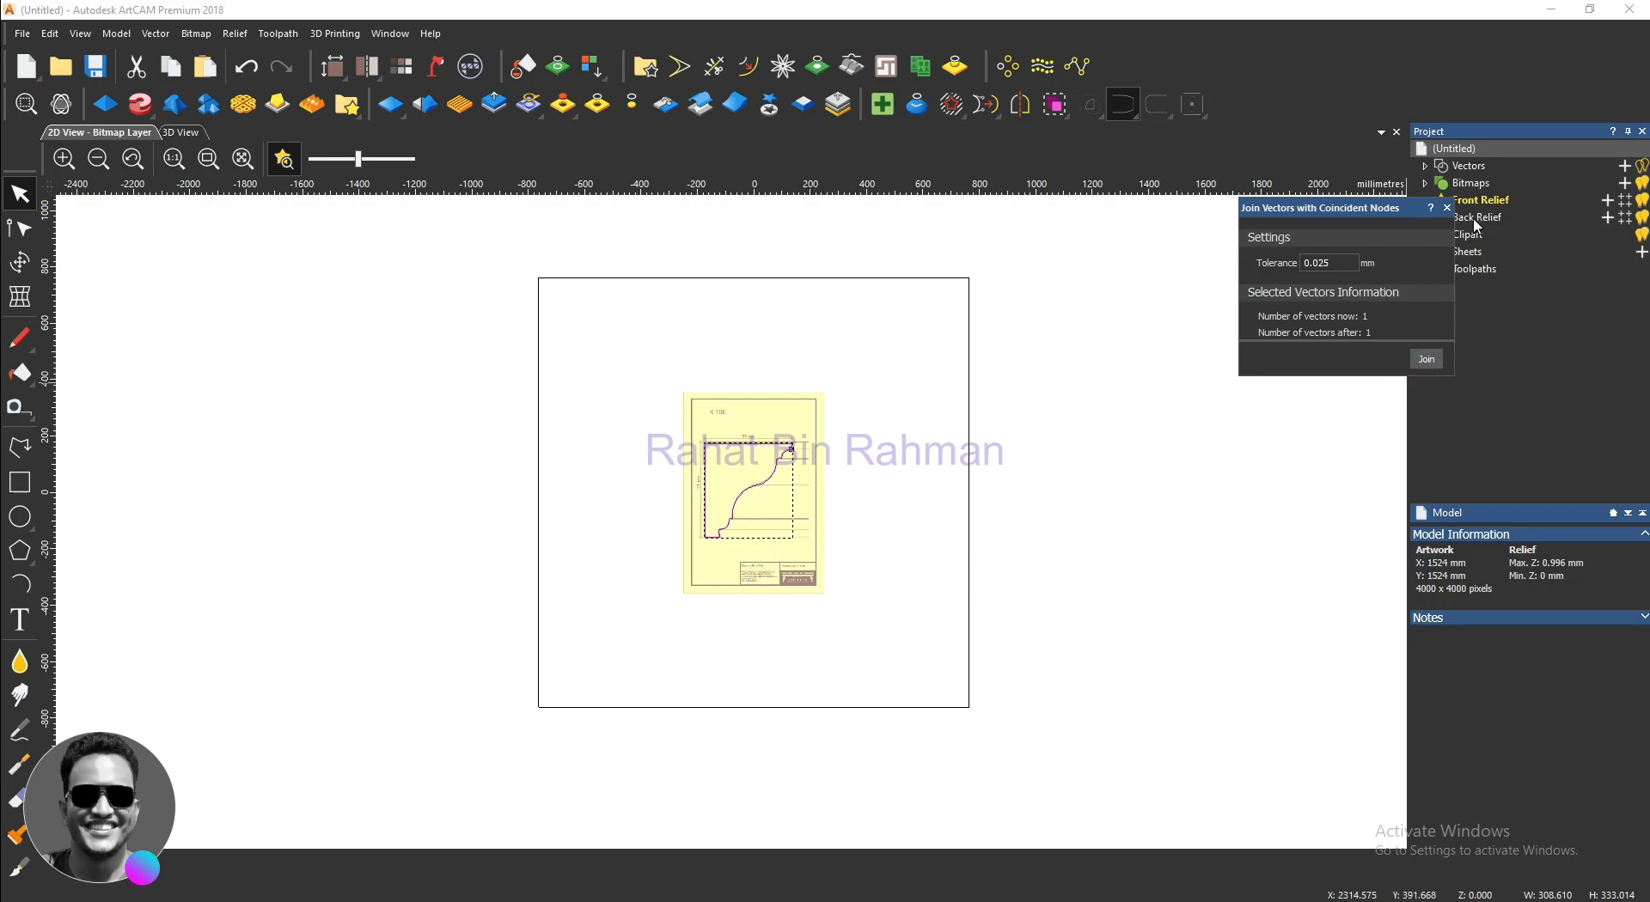
{"action": "left_click", "coordinate": [1447, 208]}
{"action": "left_click", "coordinate": [1096, 447]}
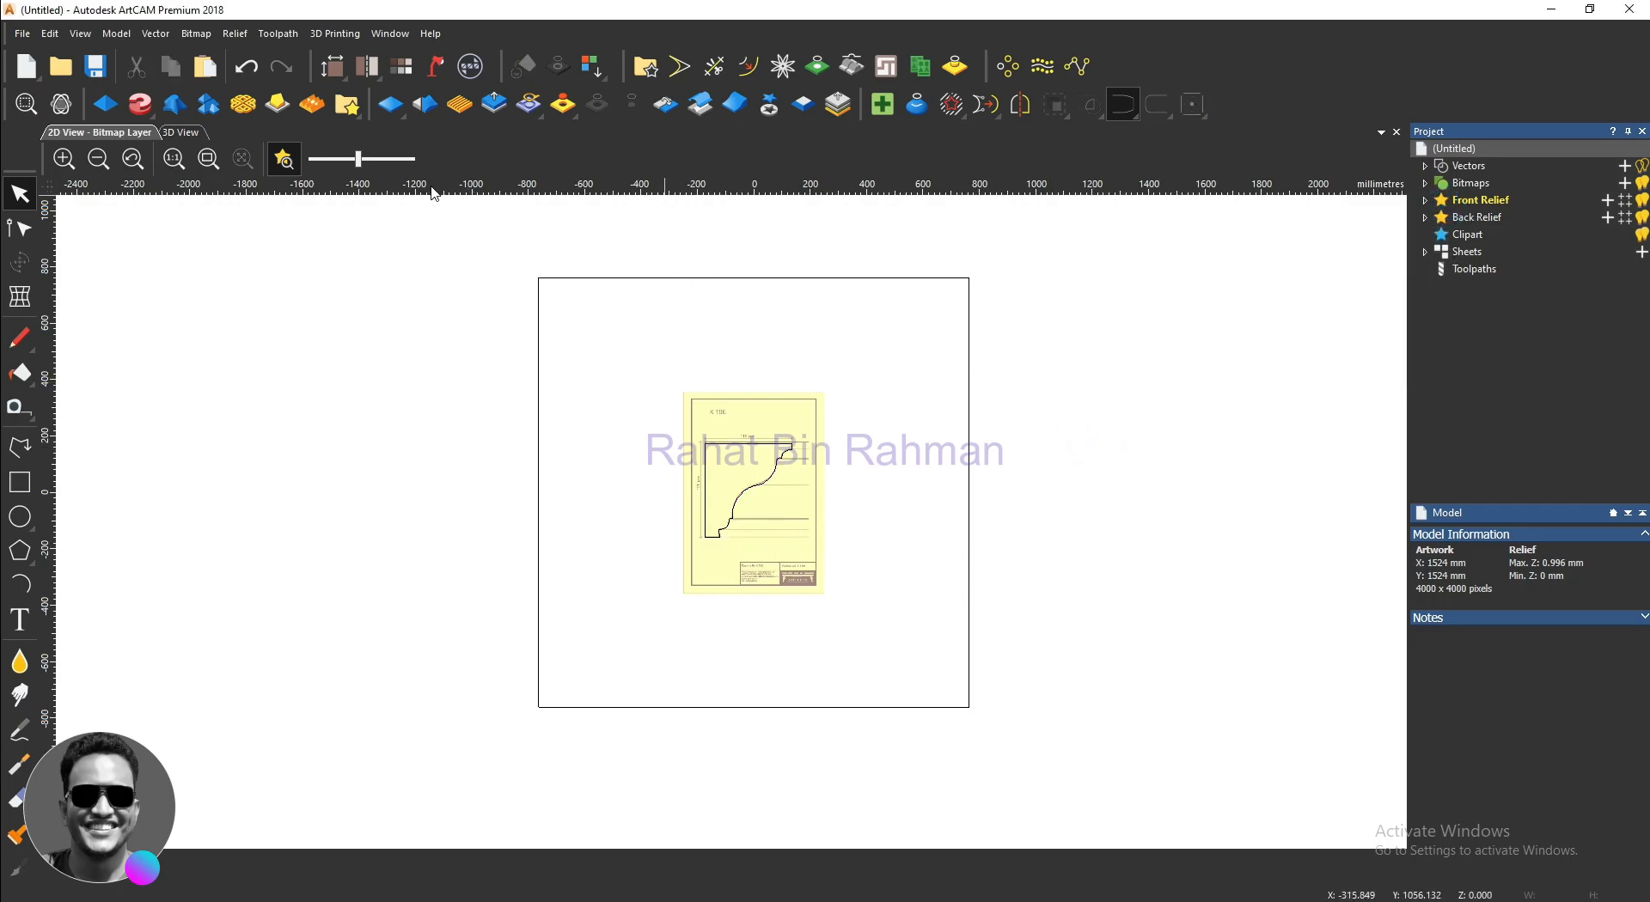
Step: Hide the reference drawing so that only the traced profile is displayed
{"action": "left_click", "coordinate": [292, 162]}
{"action": "scroll", "coordinate": [722, 543], "scroll_direction": "up", "scroll_amount": 4}
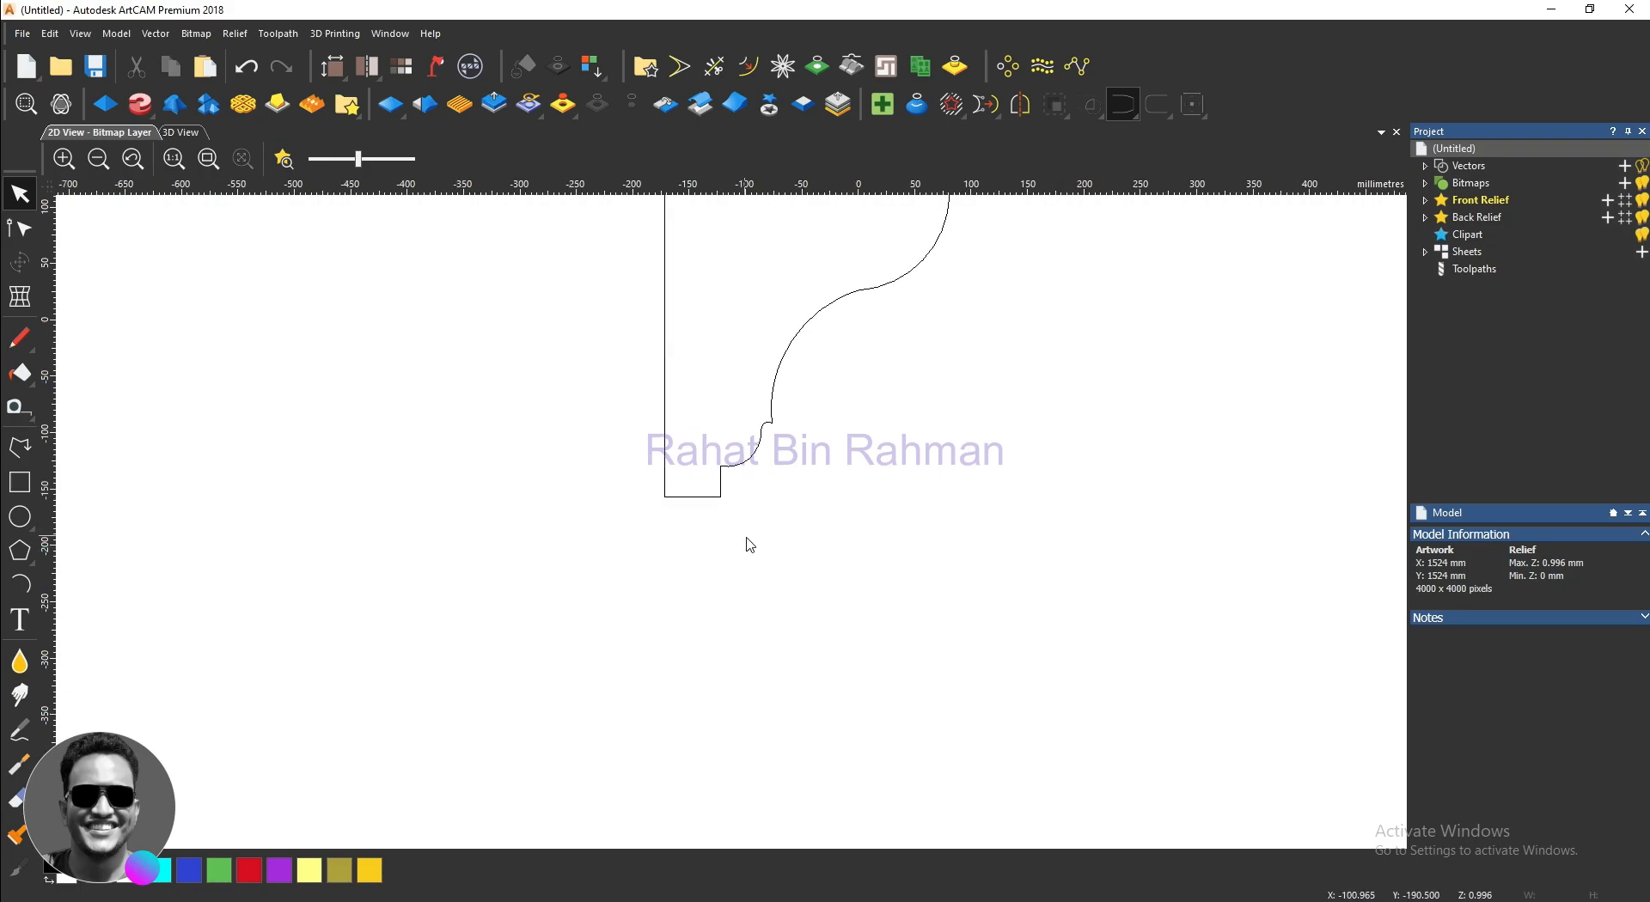
{"action": "scroll", "coordinate": [862, 503], "scroll_direction": "down", "scroll_amount": 2}
Step: Examine the profile's nodes where the upper lip meets the S-curve and at the S-curve's midpoint
{"action": "left_click", "coordinate": [783, 415]}
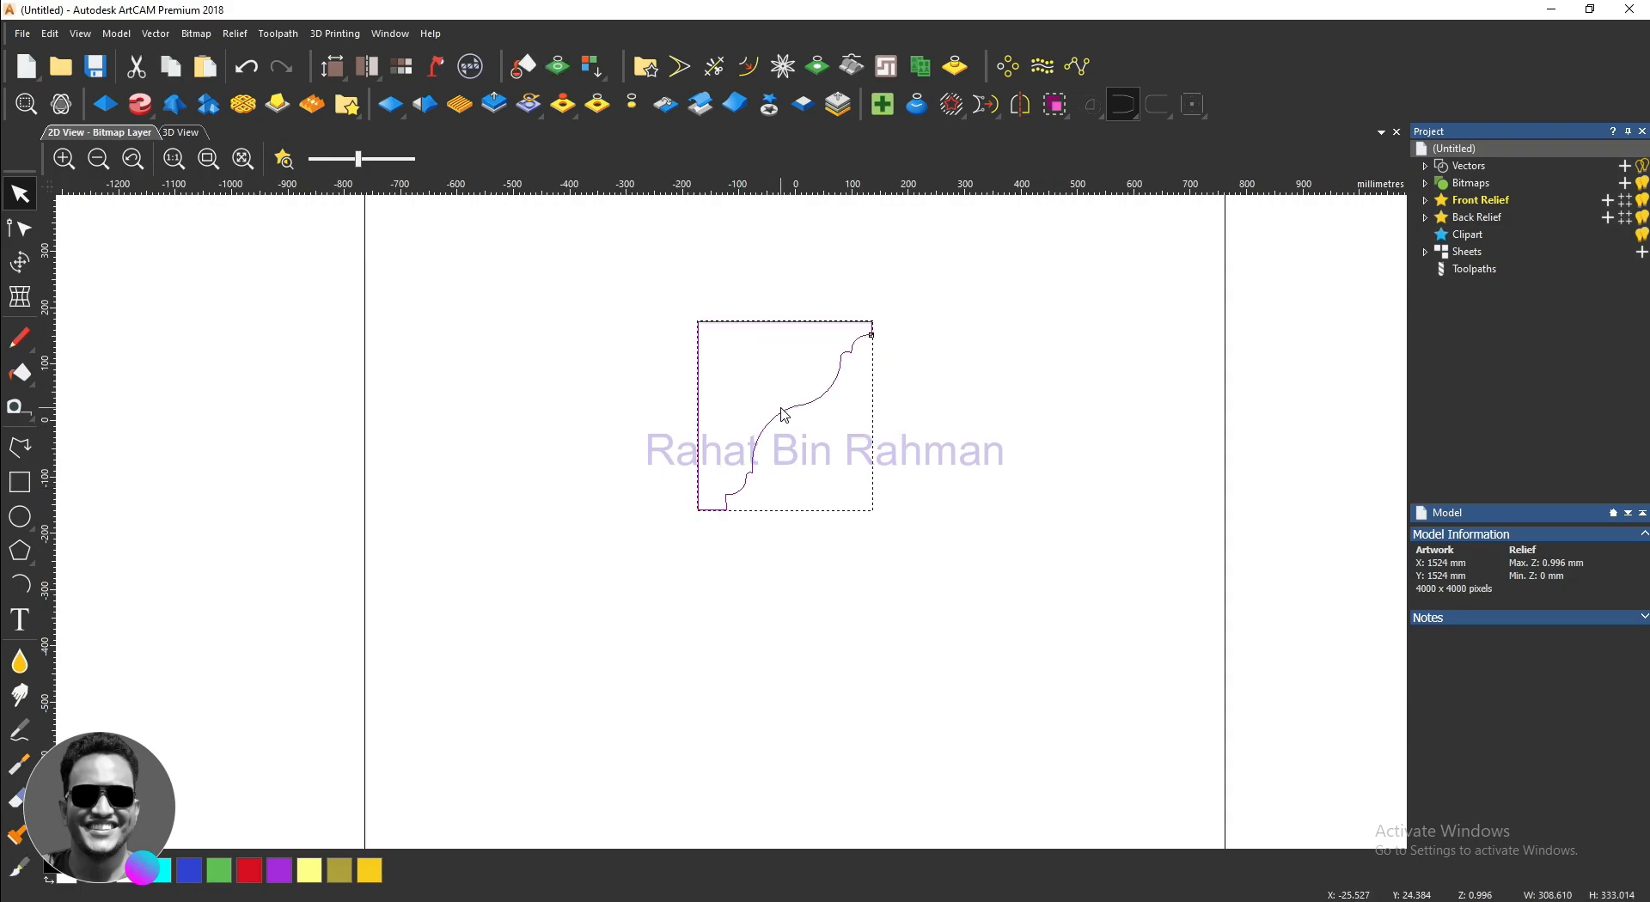
{"action": "double_click", "coordinate": [784, 415]}
{"action": "scroll", "coordinate": [731, 386], "scroll_direction": "up", "scroll_amount": 8}
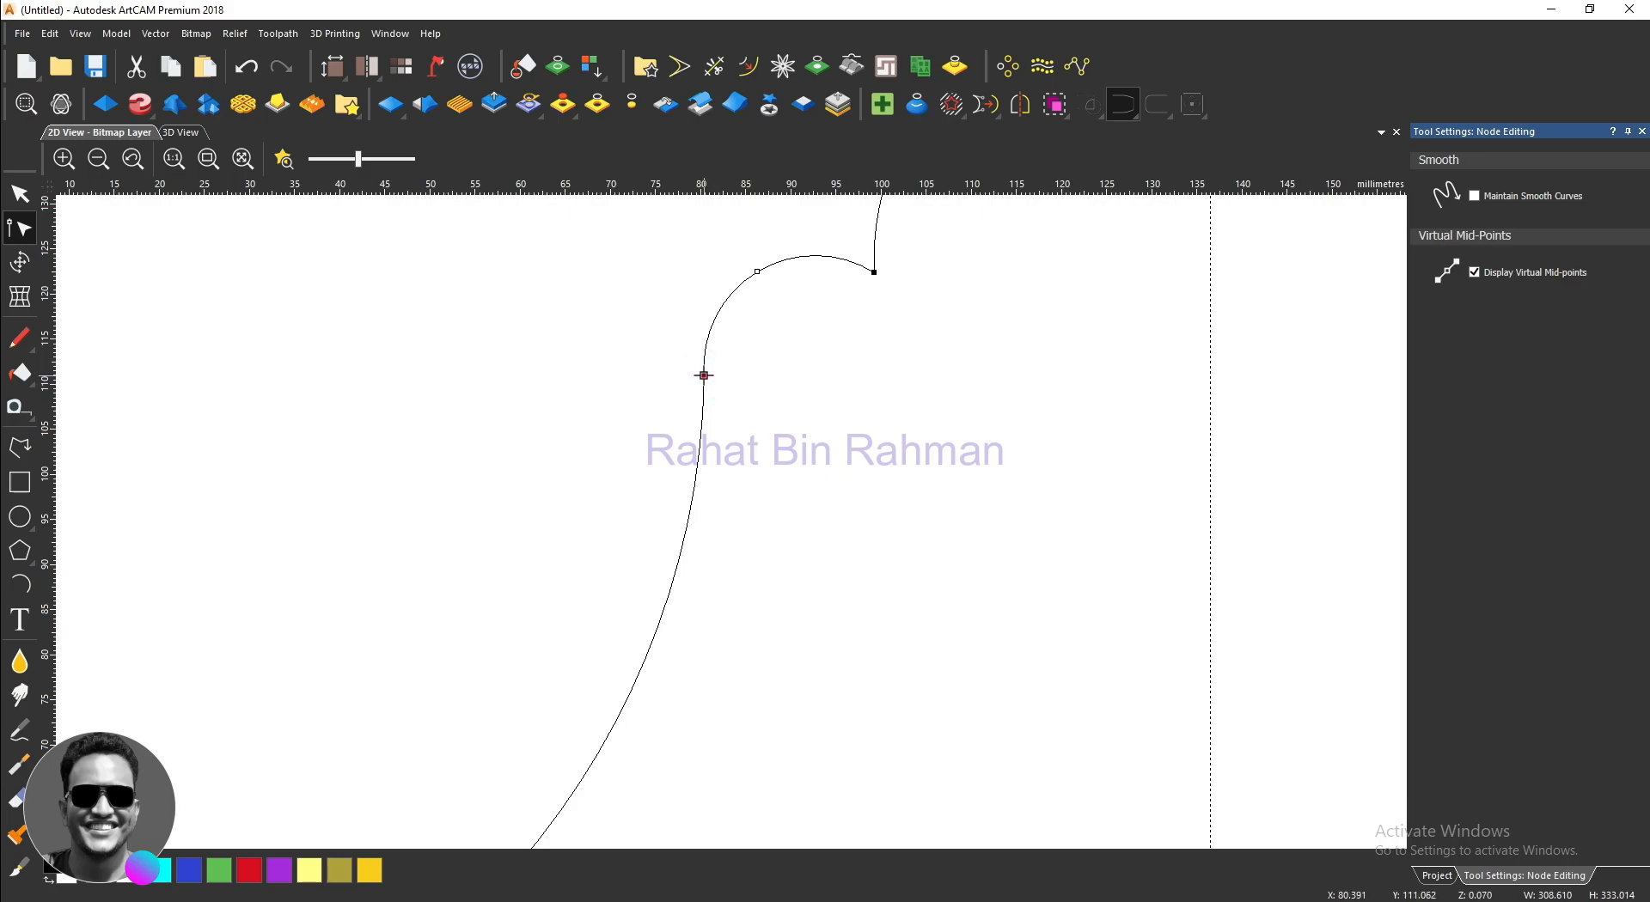
{"action": "left_click", "coordinate": [704, 376]}
{"action": "scroll", "coordinate": [740, 468], "scroll_direction": "down", "scroll_amount": 2}
{"action": "scroll", "coordinate": [732, 506], "scroll_direction": "down", "scroll_amount": 2}
{"action": "scroll", "coordinate": [714, 529], "scroll_direction": "down", "scroll_amount": 2}
{"action": "scroll", "coordinate": [756, 485], "scroll_direction": "up", "scroll_amount": 2}
{"action": "scroll", "coordinate": [721, 494], "scroll_direction": "up", "scroll_amount": 2}
{"action": "scroll", "coordinate": [928, 441], "scroll_direction": "down", "scroll_amount": 2}
{"action": "scroll", "coordinate": [766, 604], "scroll_direction": "down", "scroll_amount": 2}
{"action": "scroll", "coordinate": [688, 593], "scroll_direction": "up", "scroll_amount": 2}
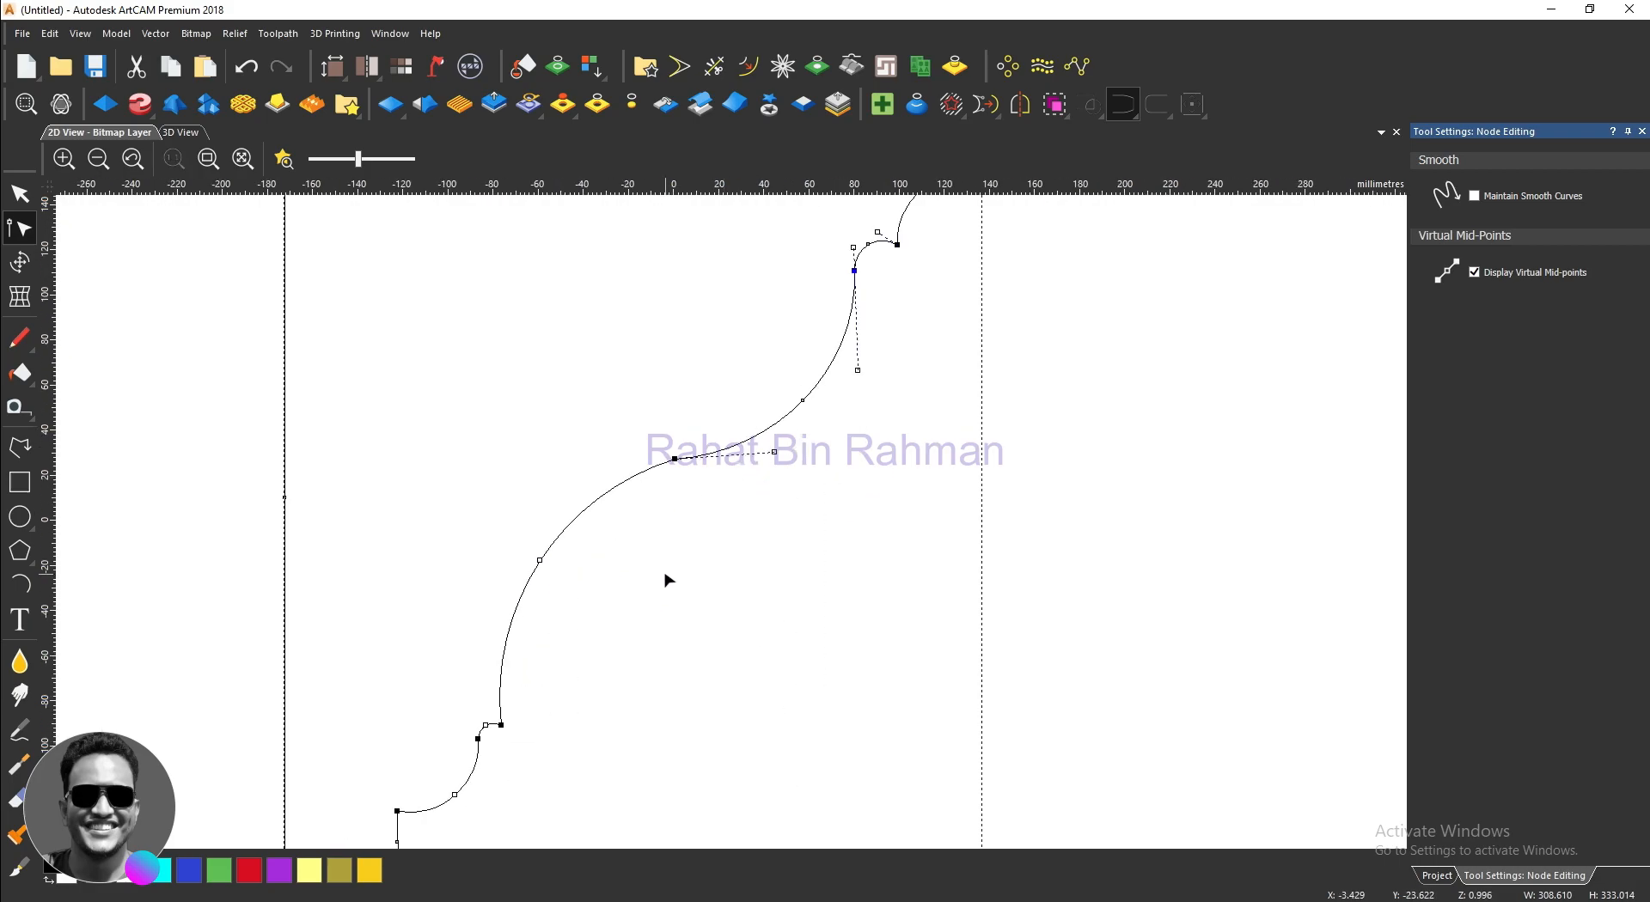
{"action": "left_click", "coordinate": [676, 460]}
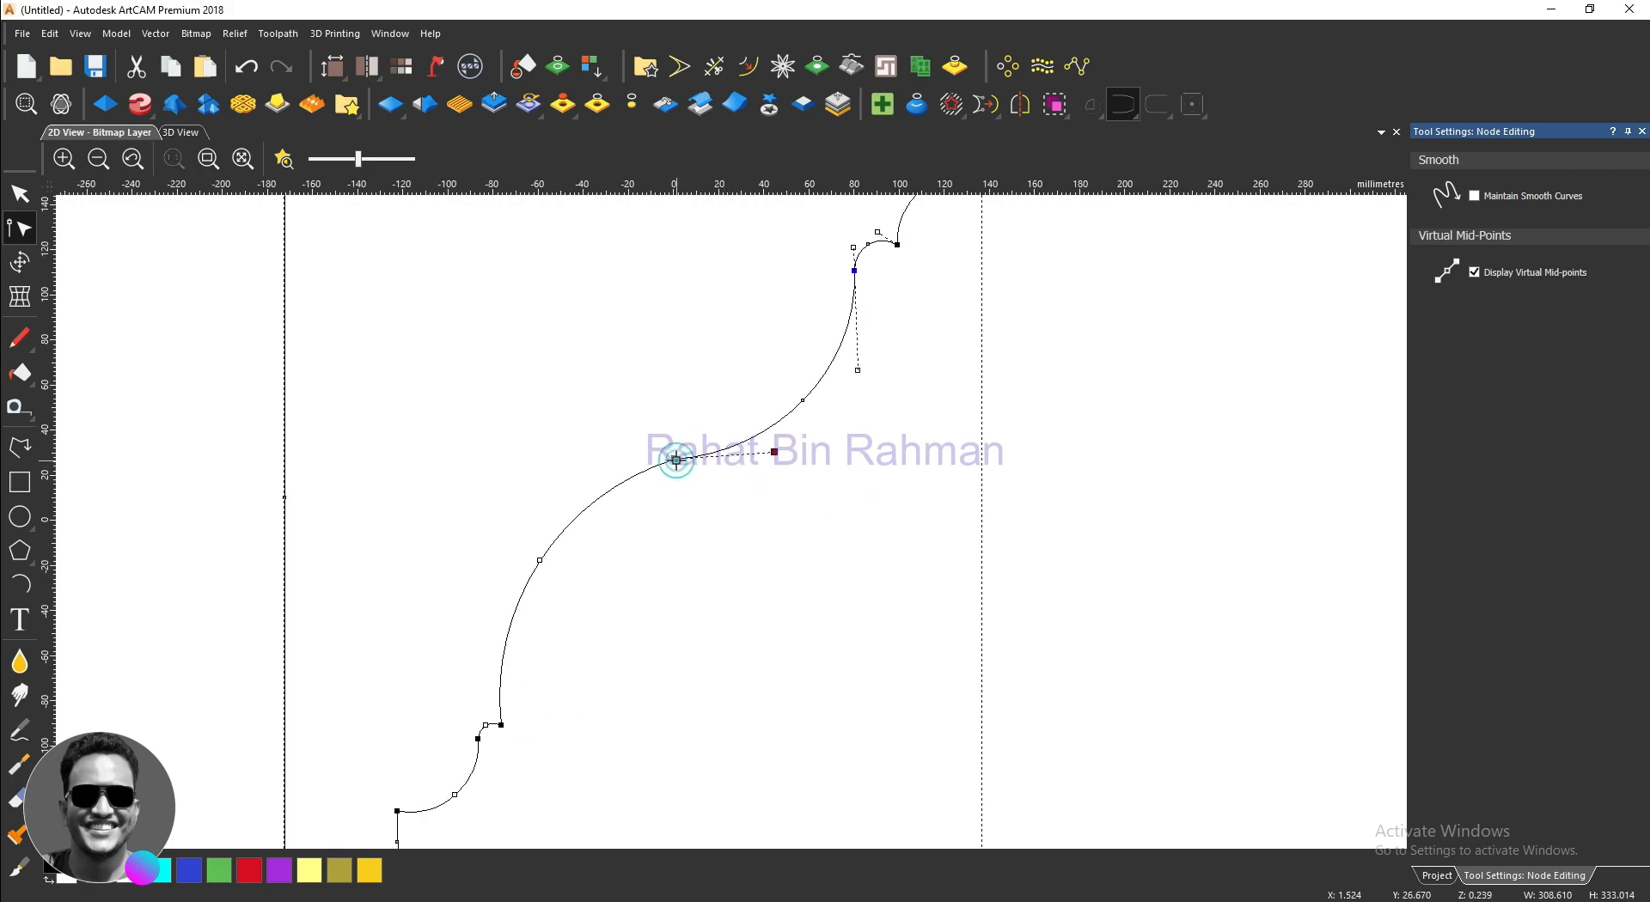
{"action": "left_click", "coordinate": [796, 514]}
Step: Examine the nodes around the small lower lip and its junction with the lowest cove
{"action": "scroll", "coordinate": [796, 513], "scroll_direction": "down", "scroll_amount": 2}
{"action": "scroll", "coordinate": [634, 645], "scroll_direction": "up", "scroll_amount": 8}
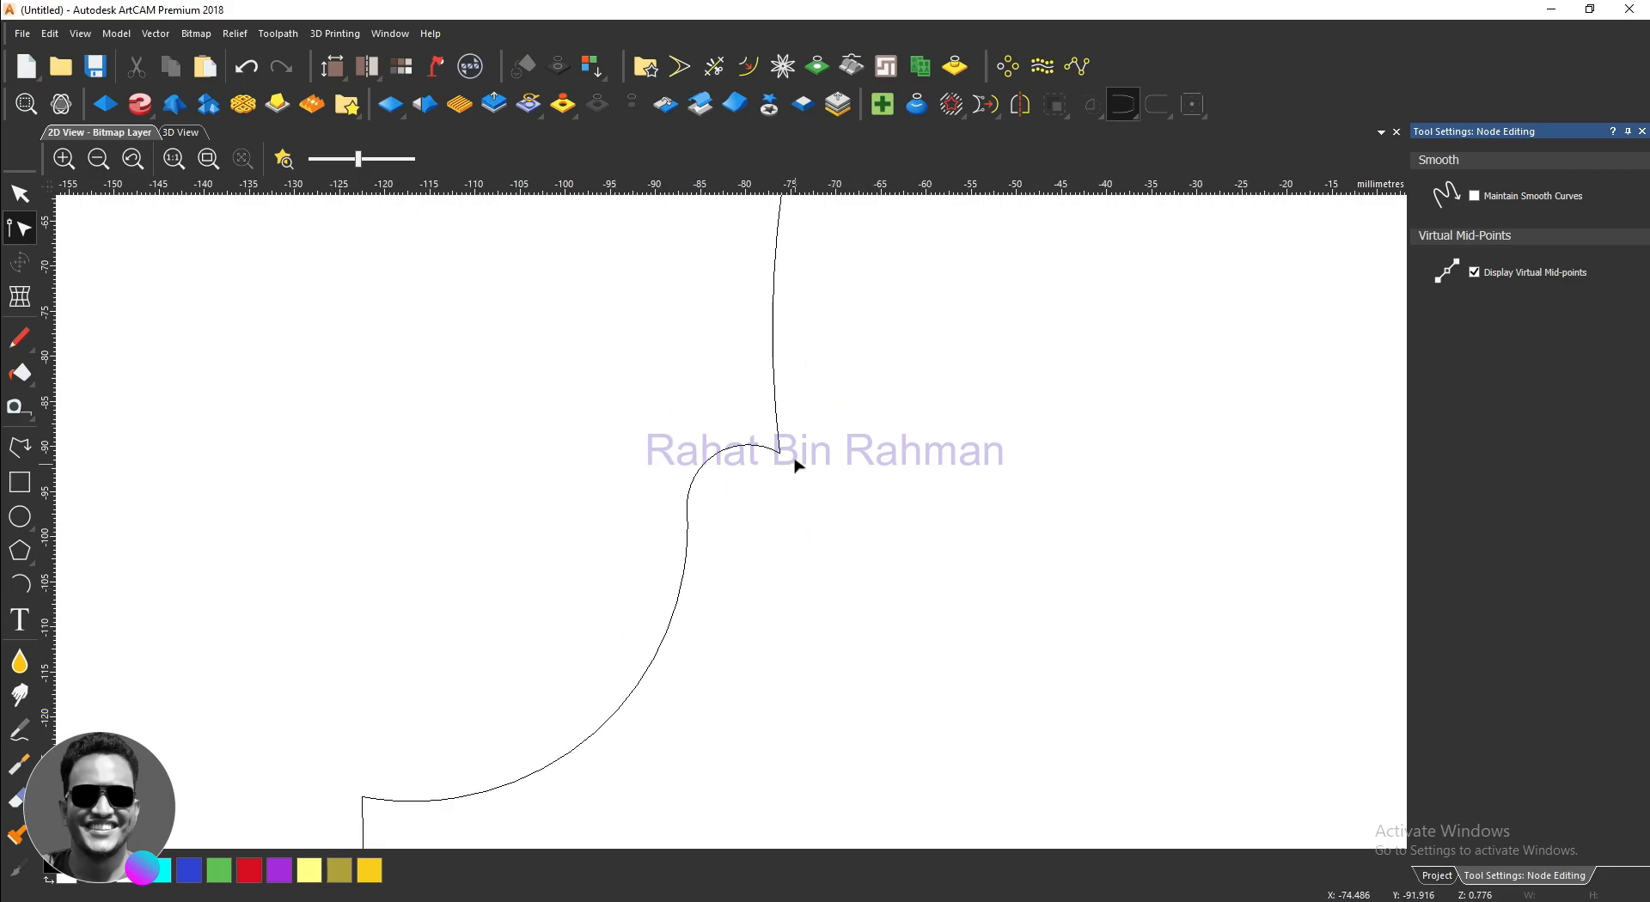
{"action": "left_click", "coordinate": [750, 453]}
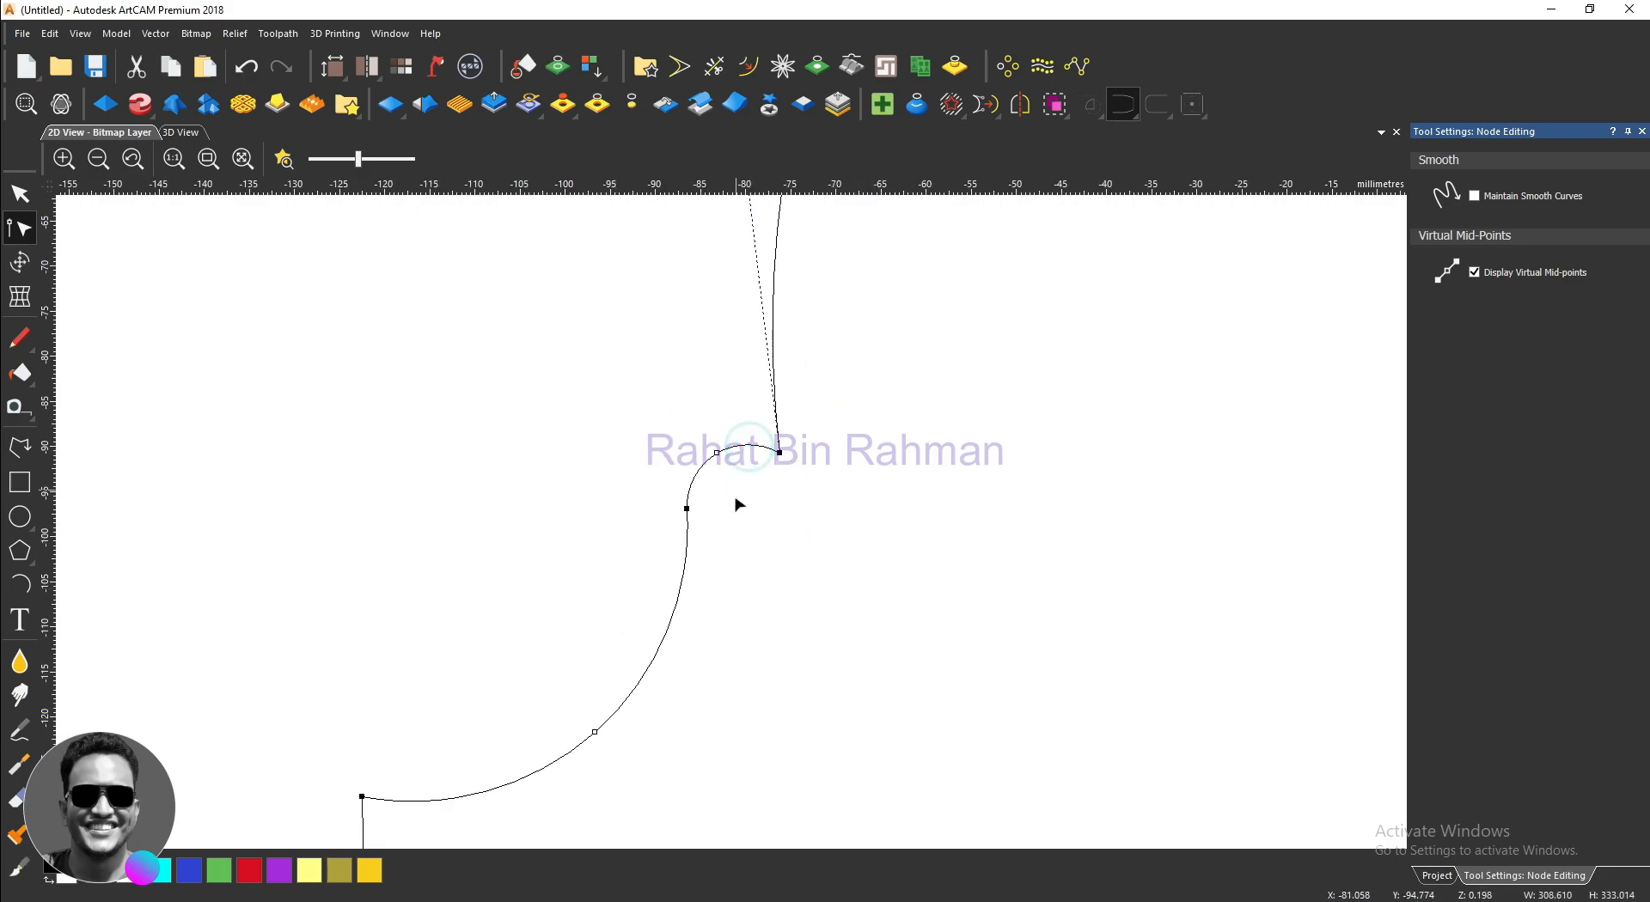
{"action": "left_click", "coordinate": [686, 511]}
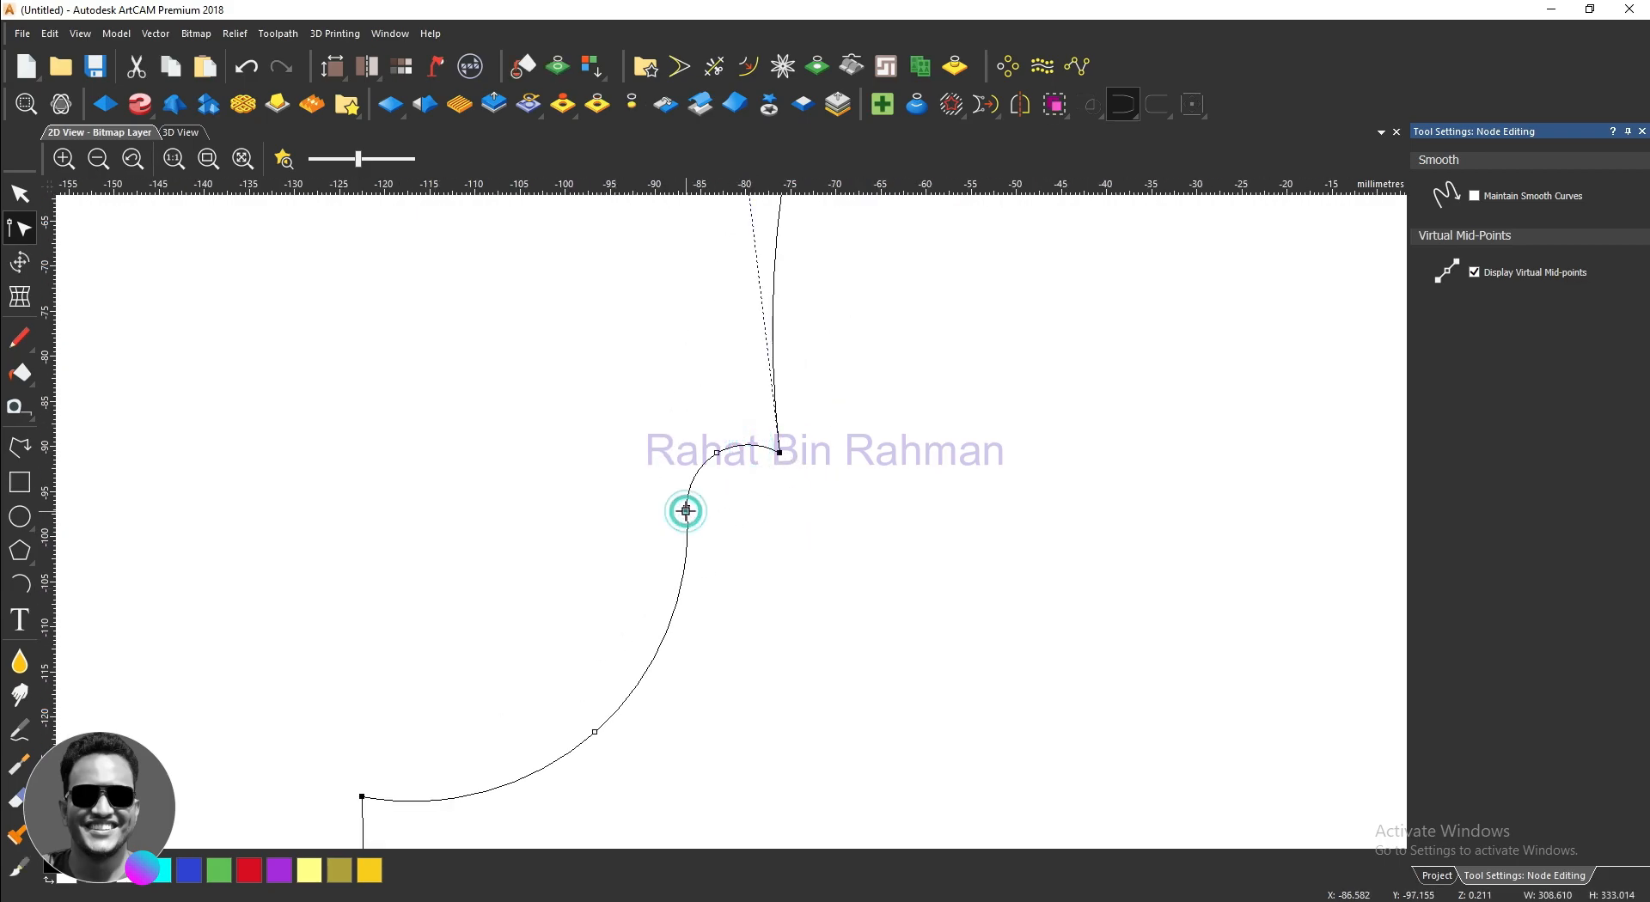
{"action": "left_click", "coordinate": [768, 484]}
{"action": "scroll", "coordinate": [709, 562], "scroll_direction": "down", "scroll_amount": 8}
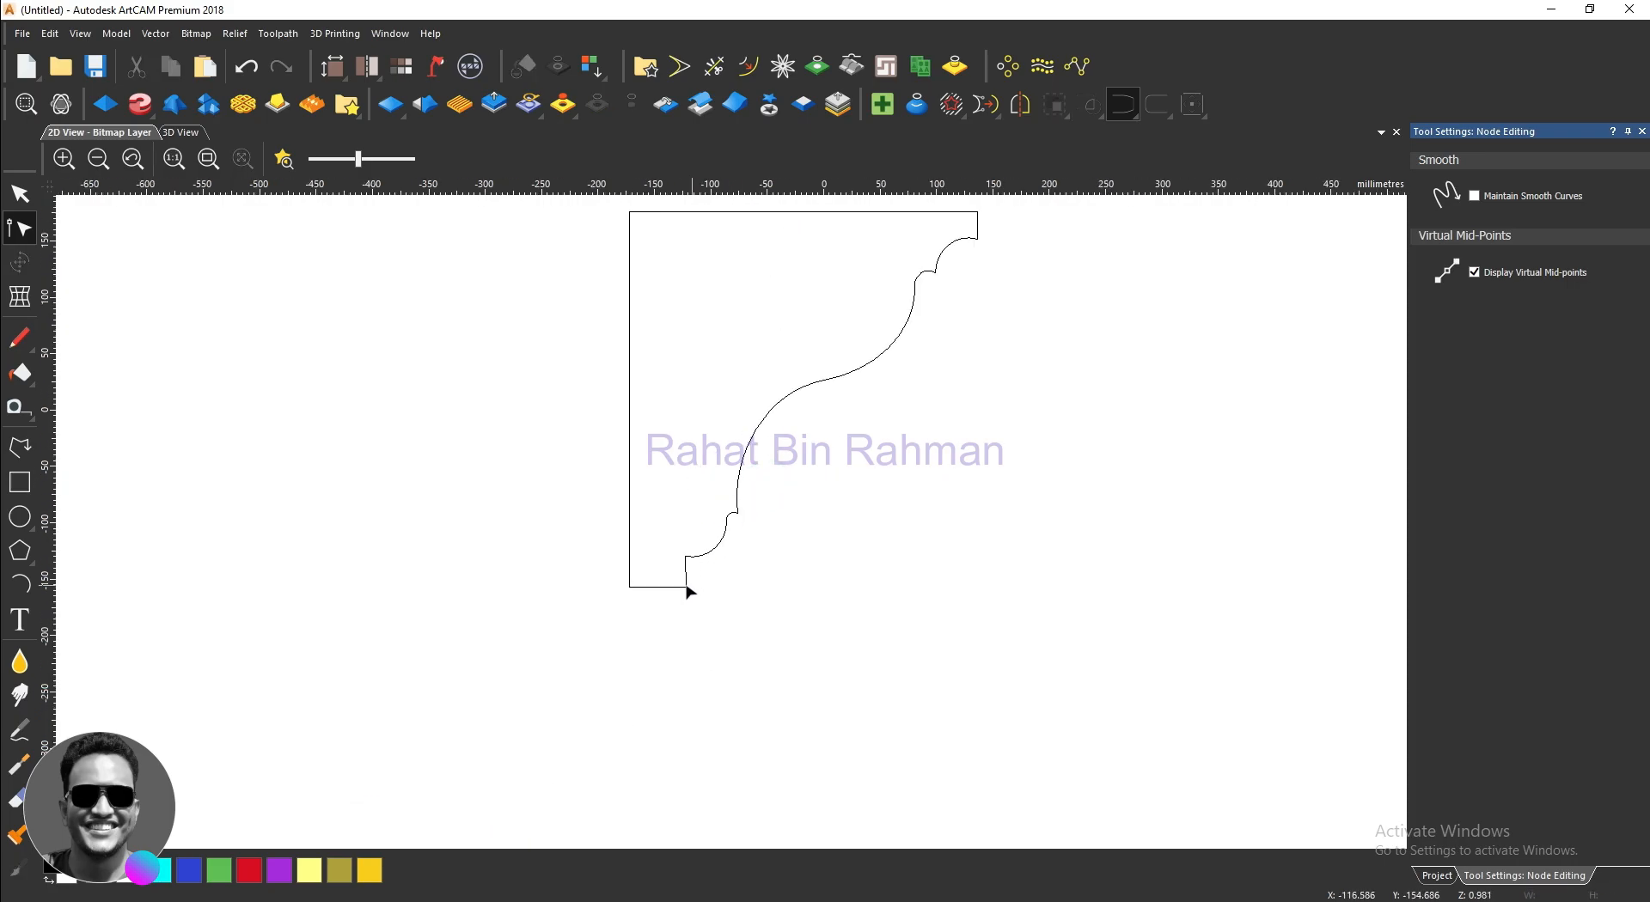
Step: Remove the long vertical back span from the profile so its outline is open, and leave node editing
{"action": "left_click", "coordinate": [629, 532]}
{"action": "key", "text": "r"}
{"action": "left_click", "coordinate": [679, 468]}
{"action": "scroll", "coordinate": [678, 468], "scroll_direction": "down", "scroll_amount": 2}
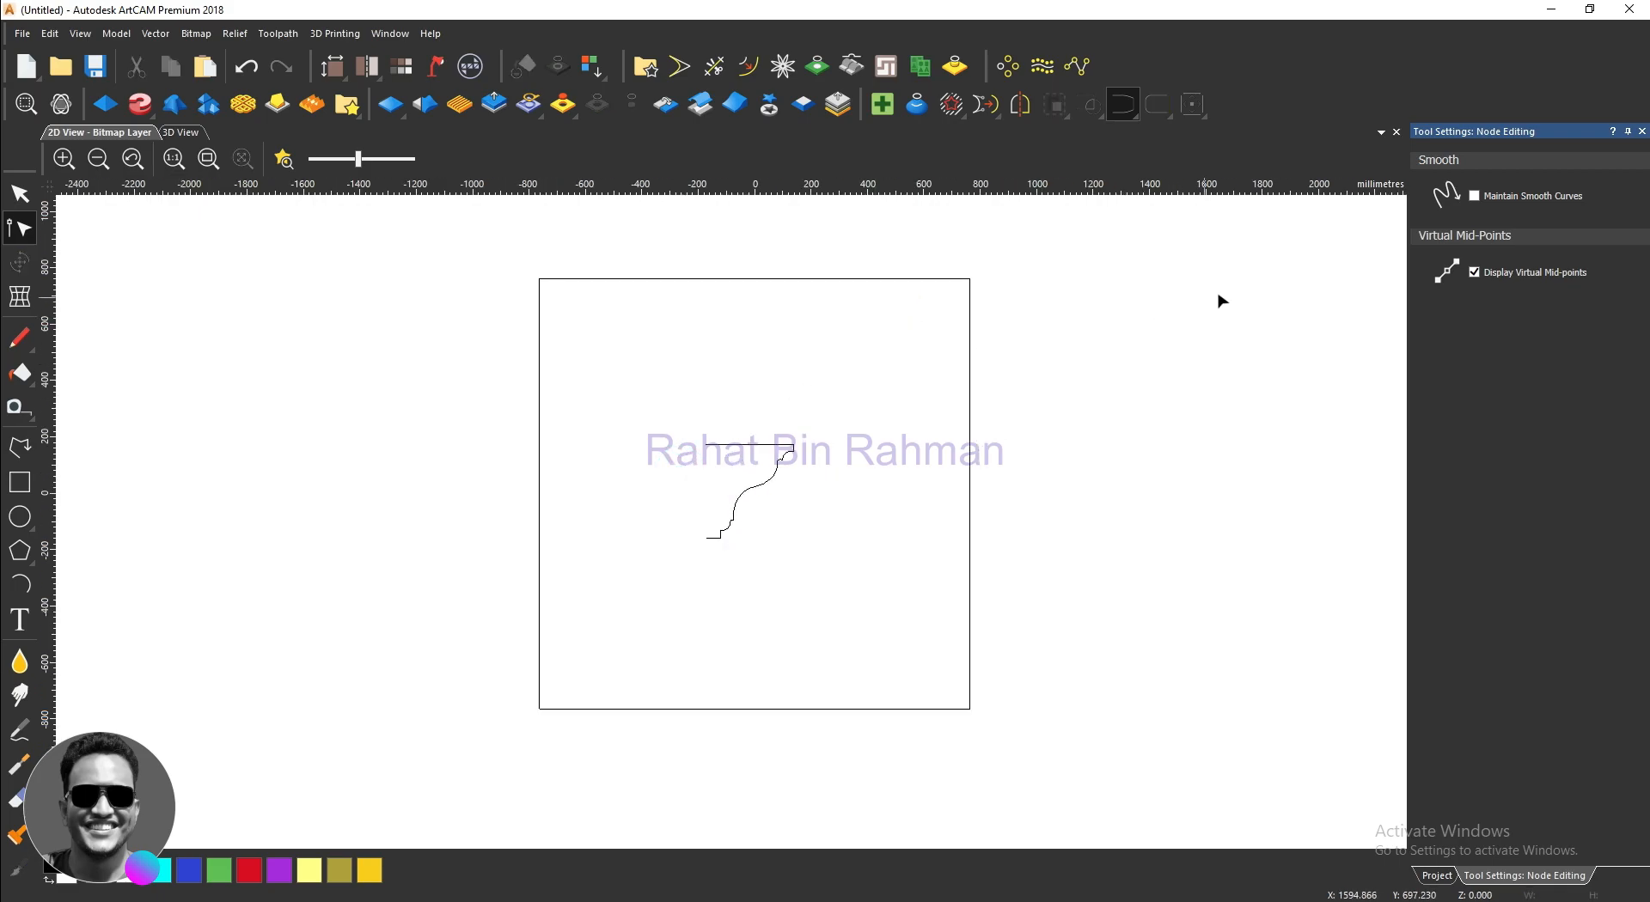
{"action": "left_click", "coordinate": [1642, 132]}
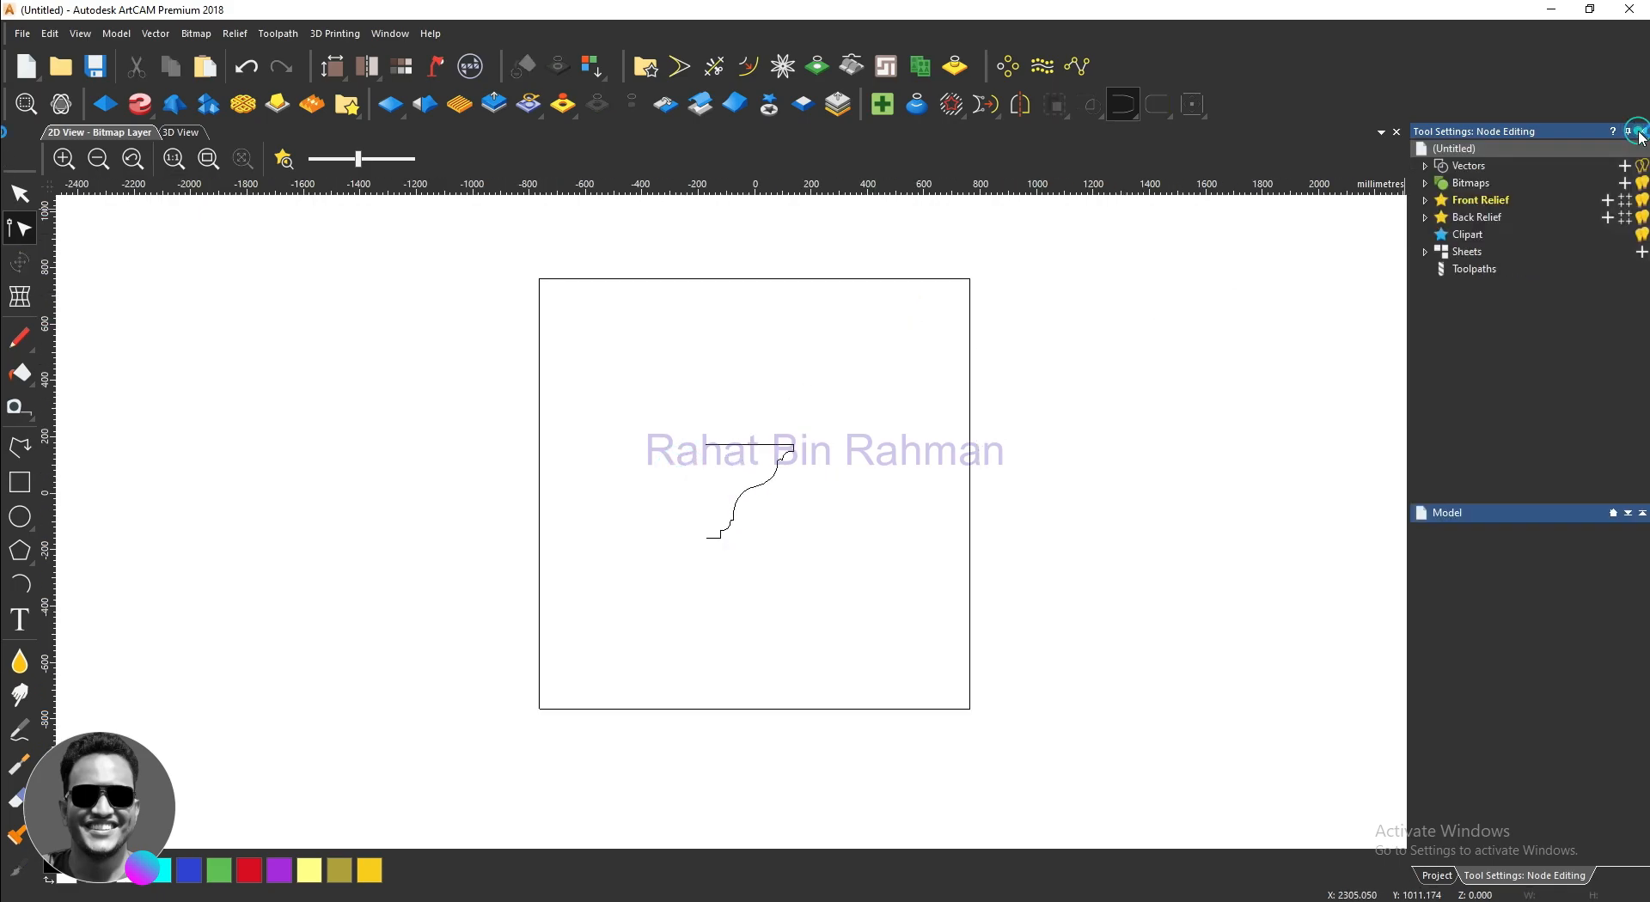
Step: Expand the Front Relief layers and delete the open profile vector
{"action": "left_click", "coordinate": [1427, 202]}
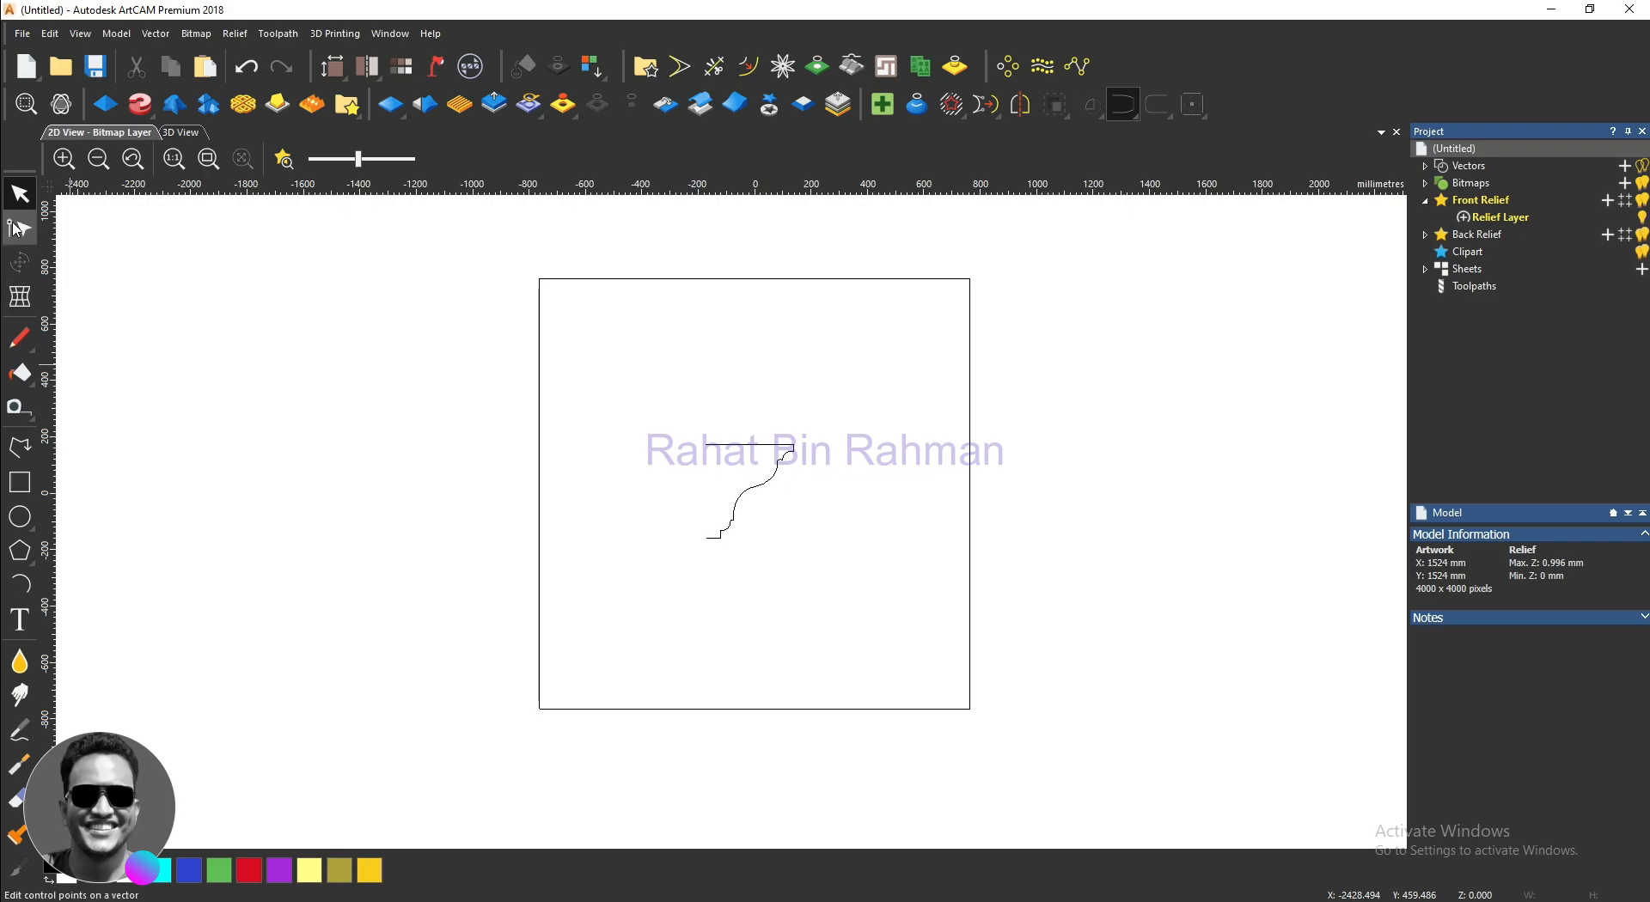
{"action": "left_click_drag", "start_coordinate": [829, 552], "coordinate": [699, 434]}
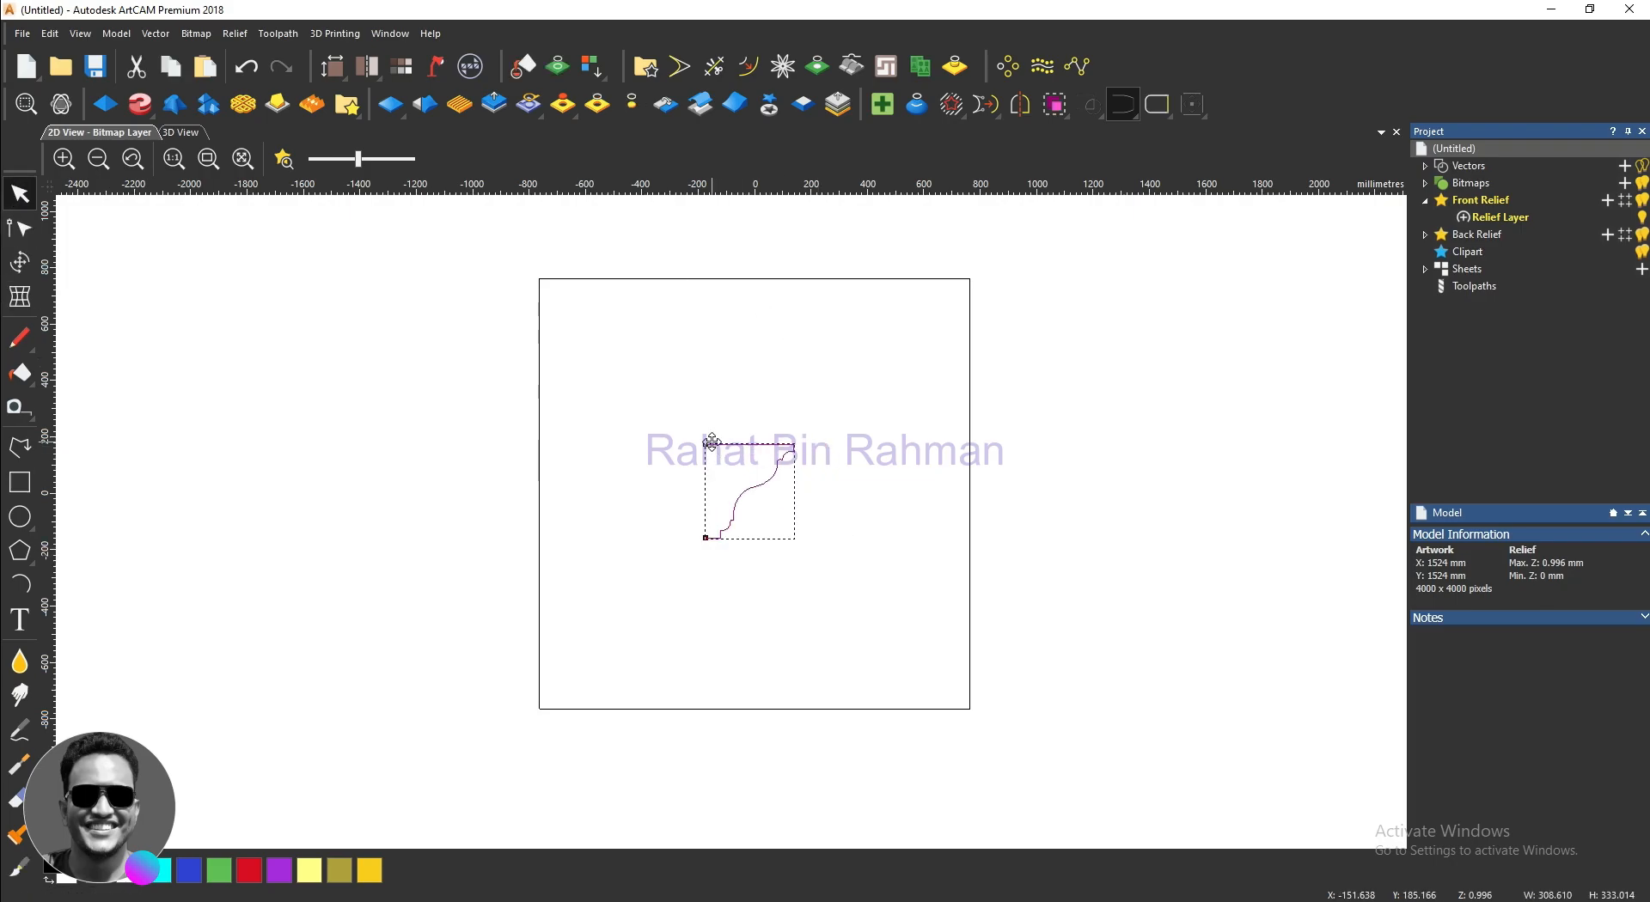
{"action": "key", "text": "Delete"}
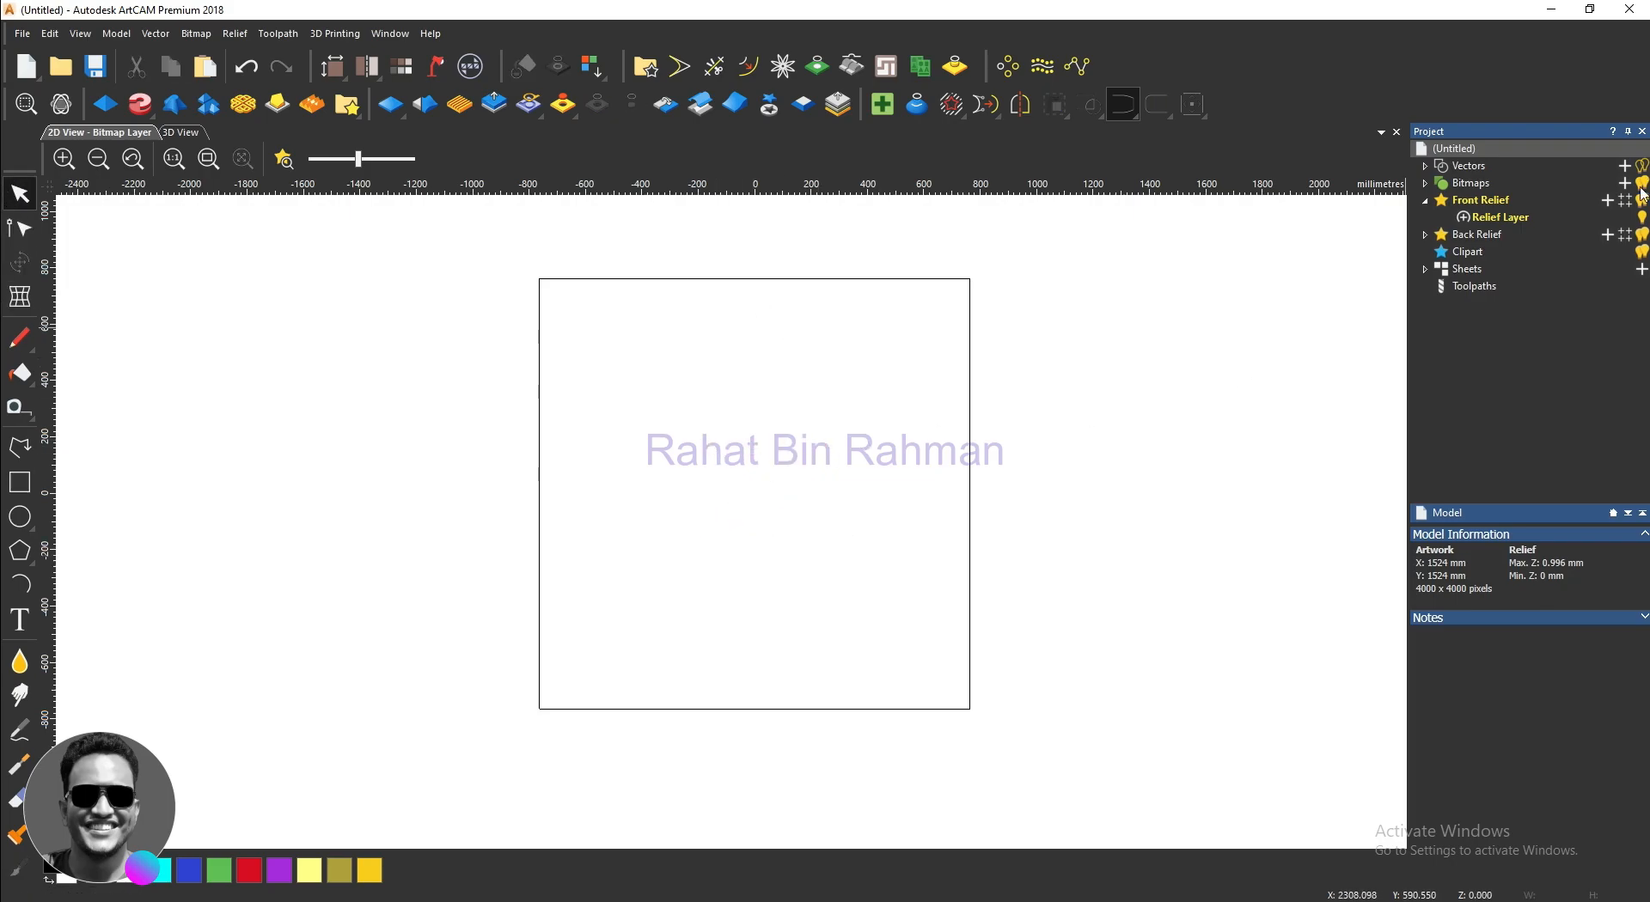
Step: Replace the original front relief layer with a newly added one, and undo the deletion of the profile vector
{"action": "left_click", "coordinate": [1606, 200]}
{"action": "left_click", "coordinate": [1575, 218]}
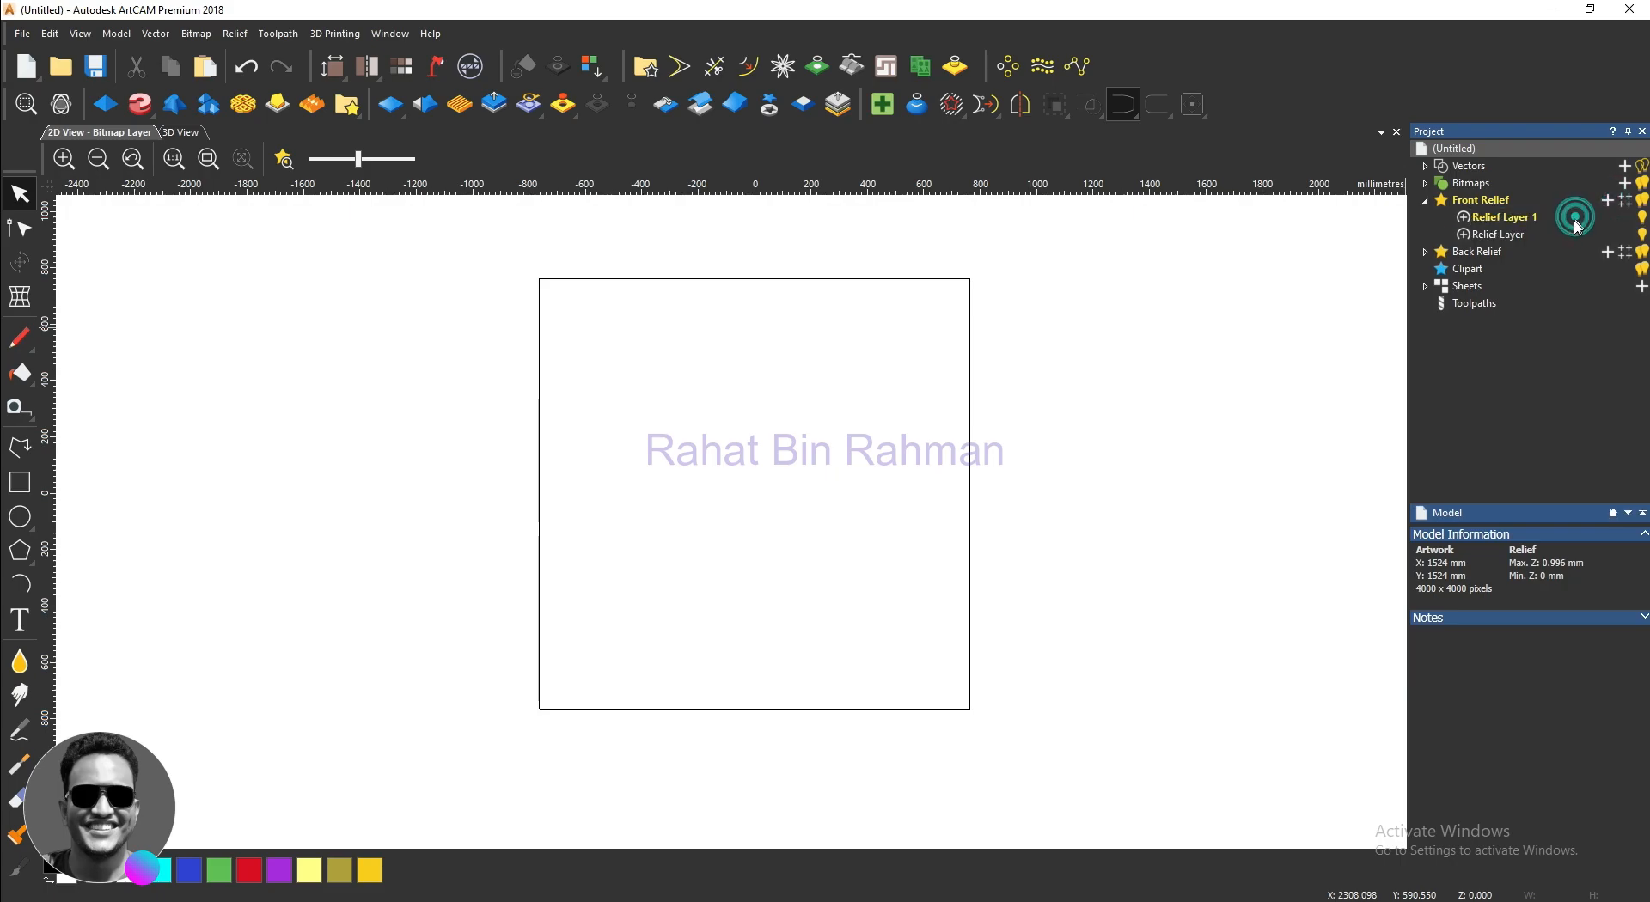
{"action": "key", "text": "ctrl+z"}
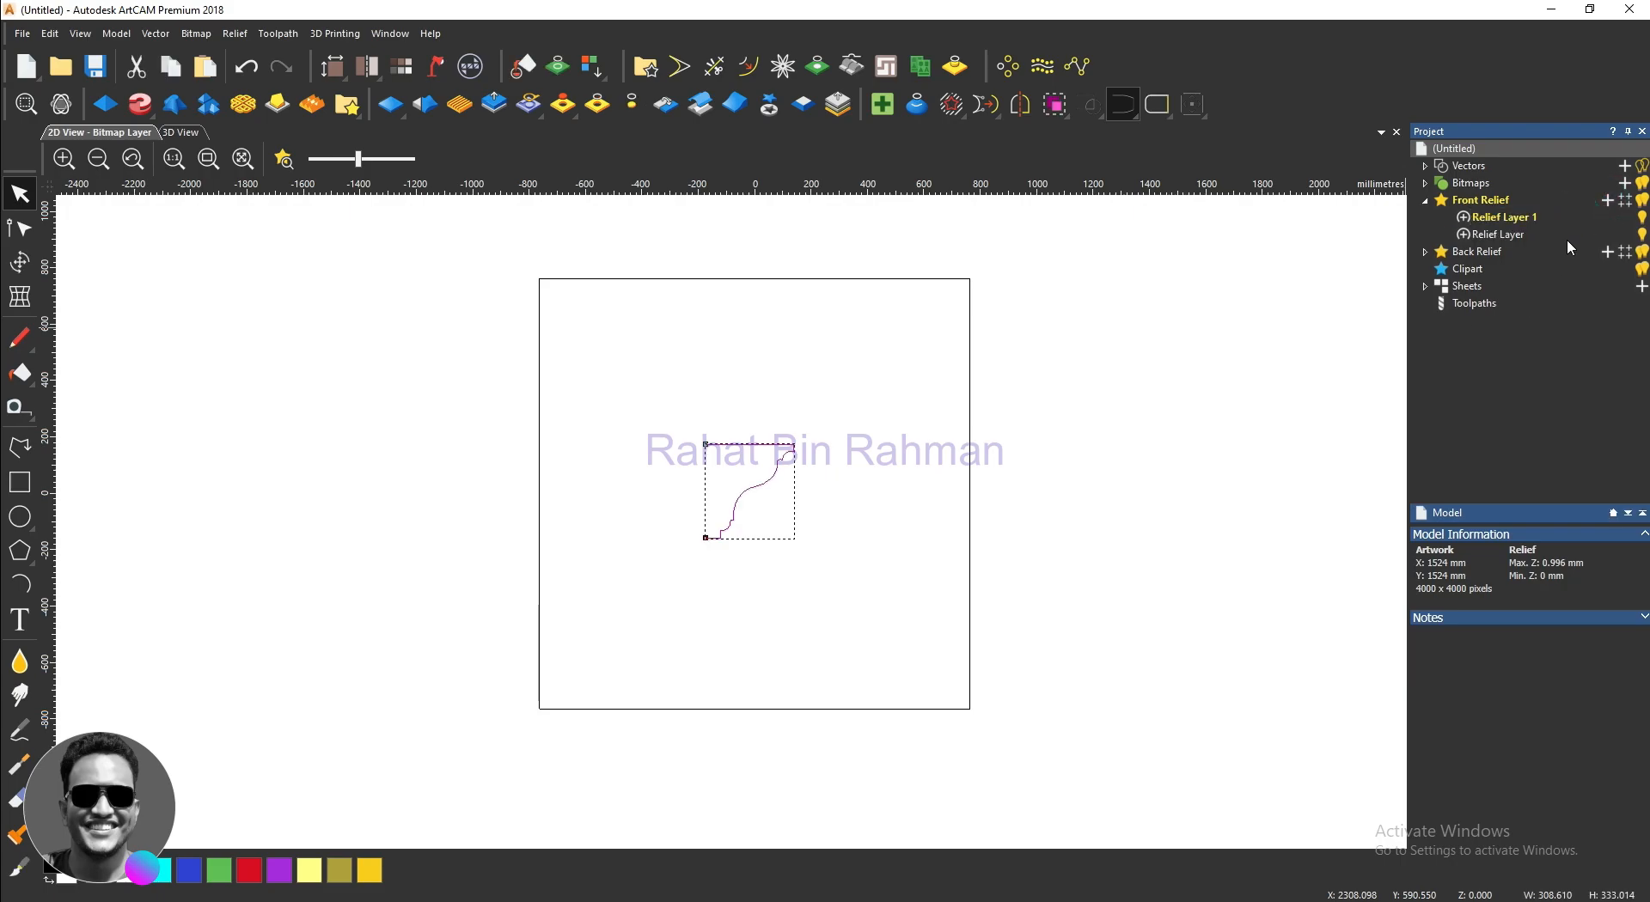
{"action": "left_click", "coordinate": [1567, 232]}
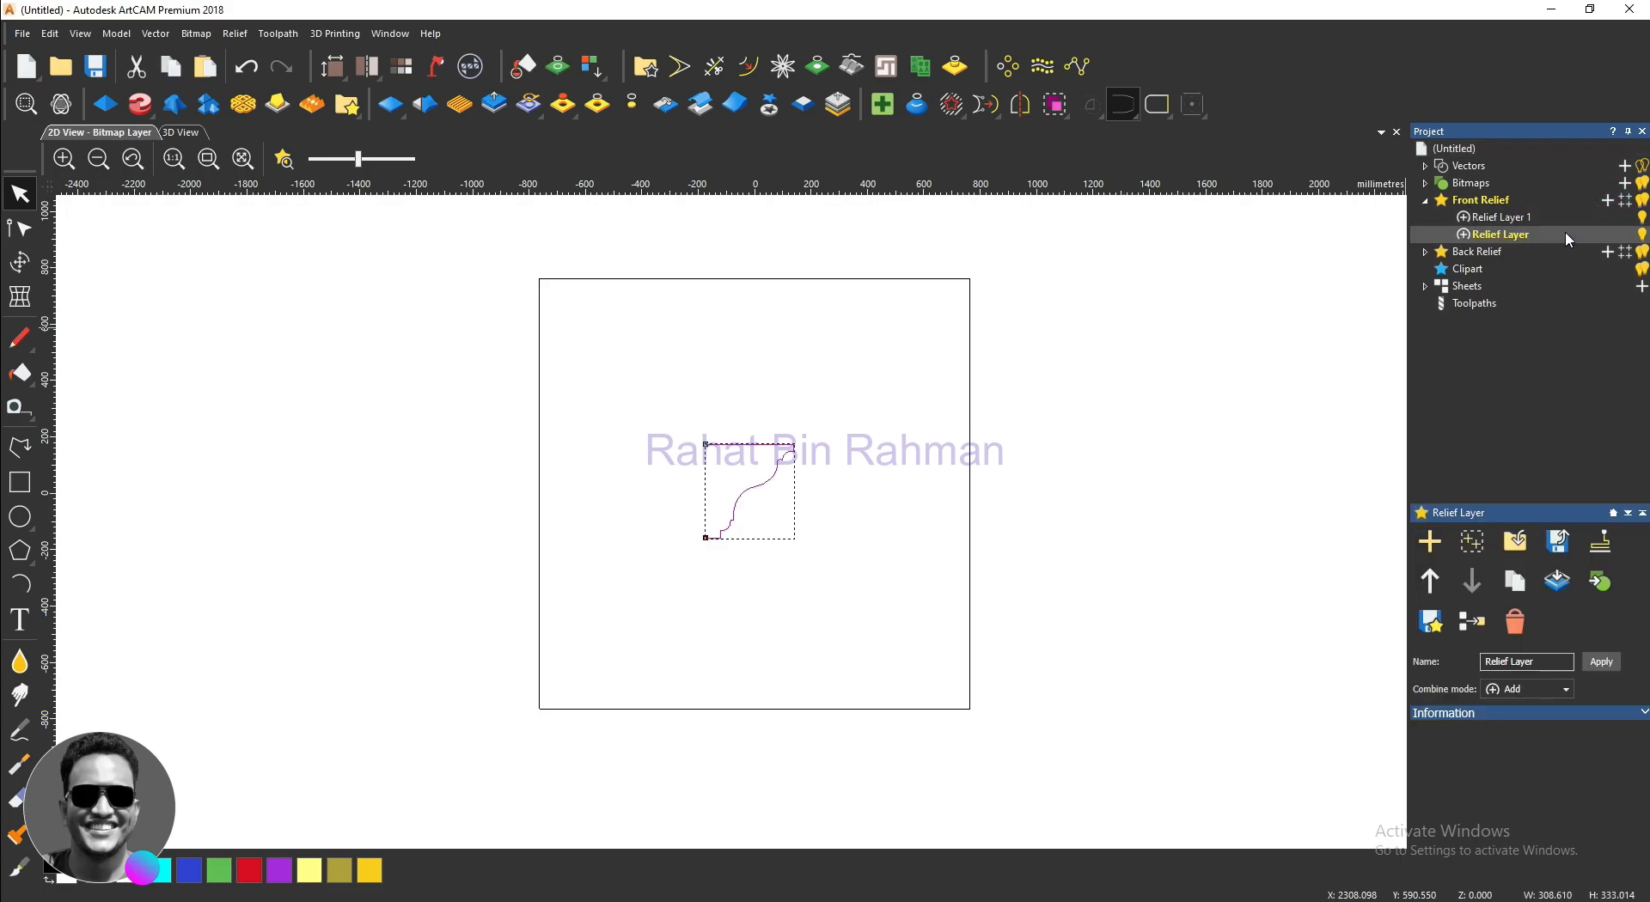
{"action": "left_click", "coordinate": [1515, 622]}
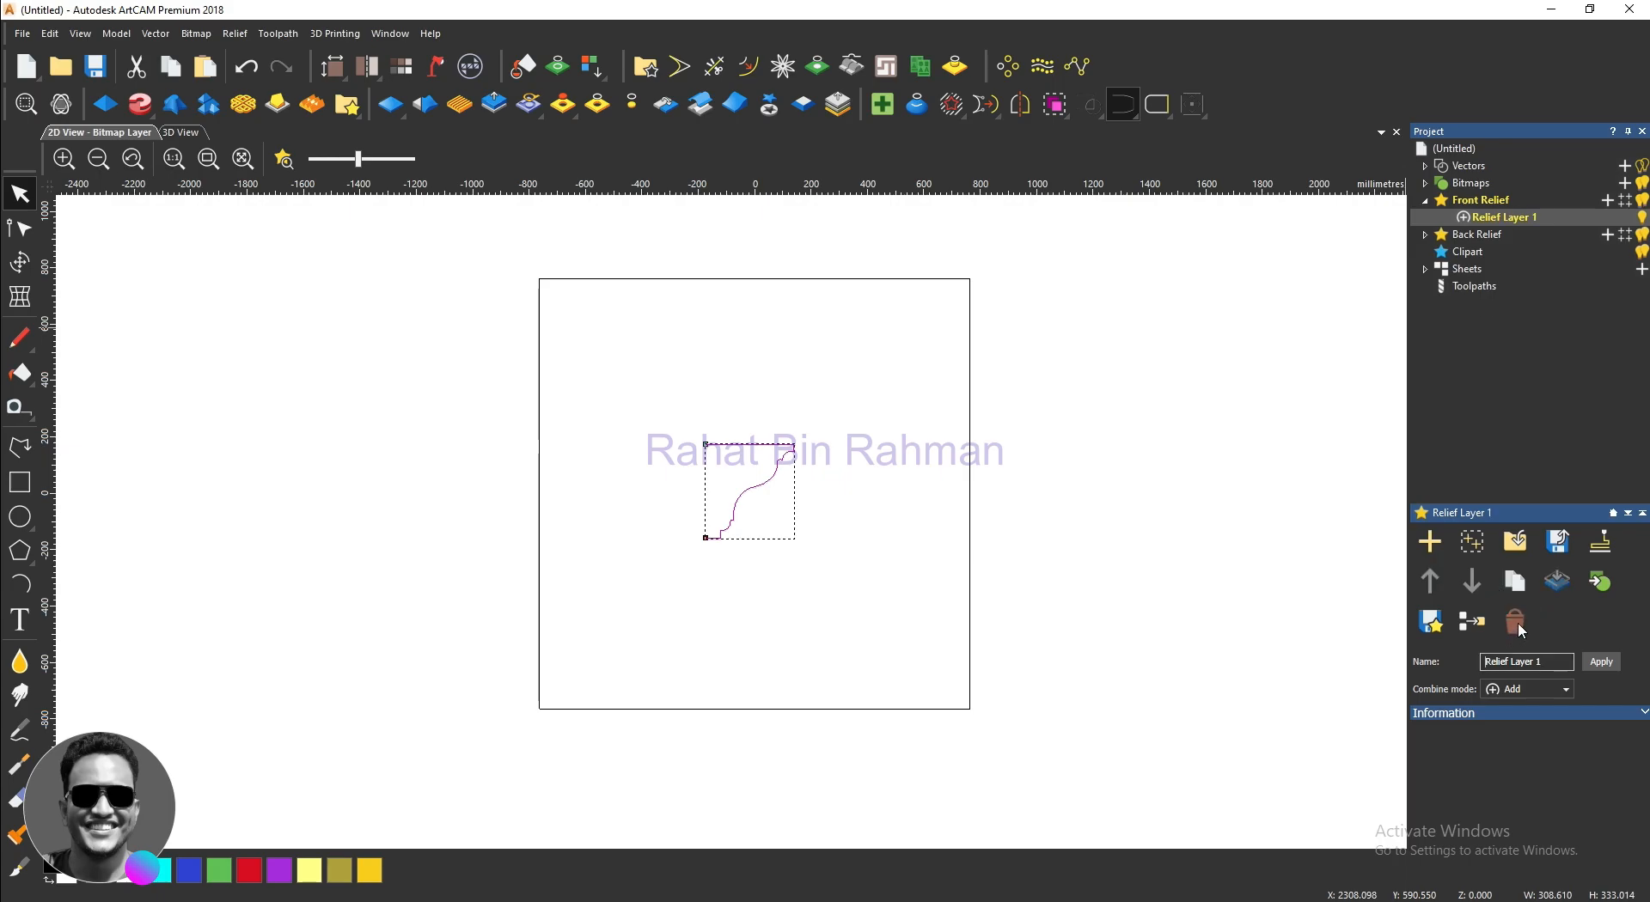
Step: Draw a rectangle about 482 mm wide and 684 mm high in the lower left part of the model area
{"action": "left_click", "coordinate": [646, 598]}
{"action": "scroll", "coordinate": [649, 589], "scroll_direction": "up", "scroll_amount": 2}
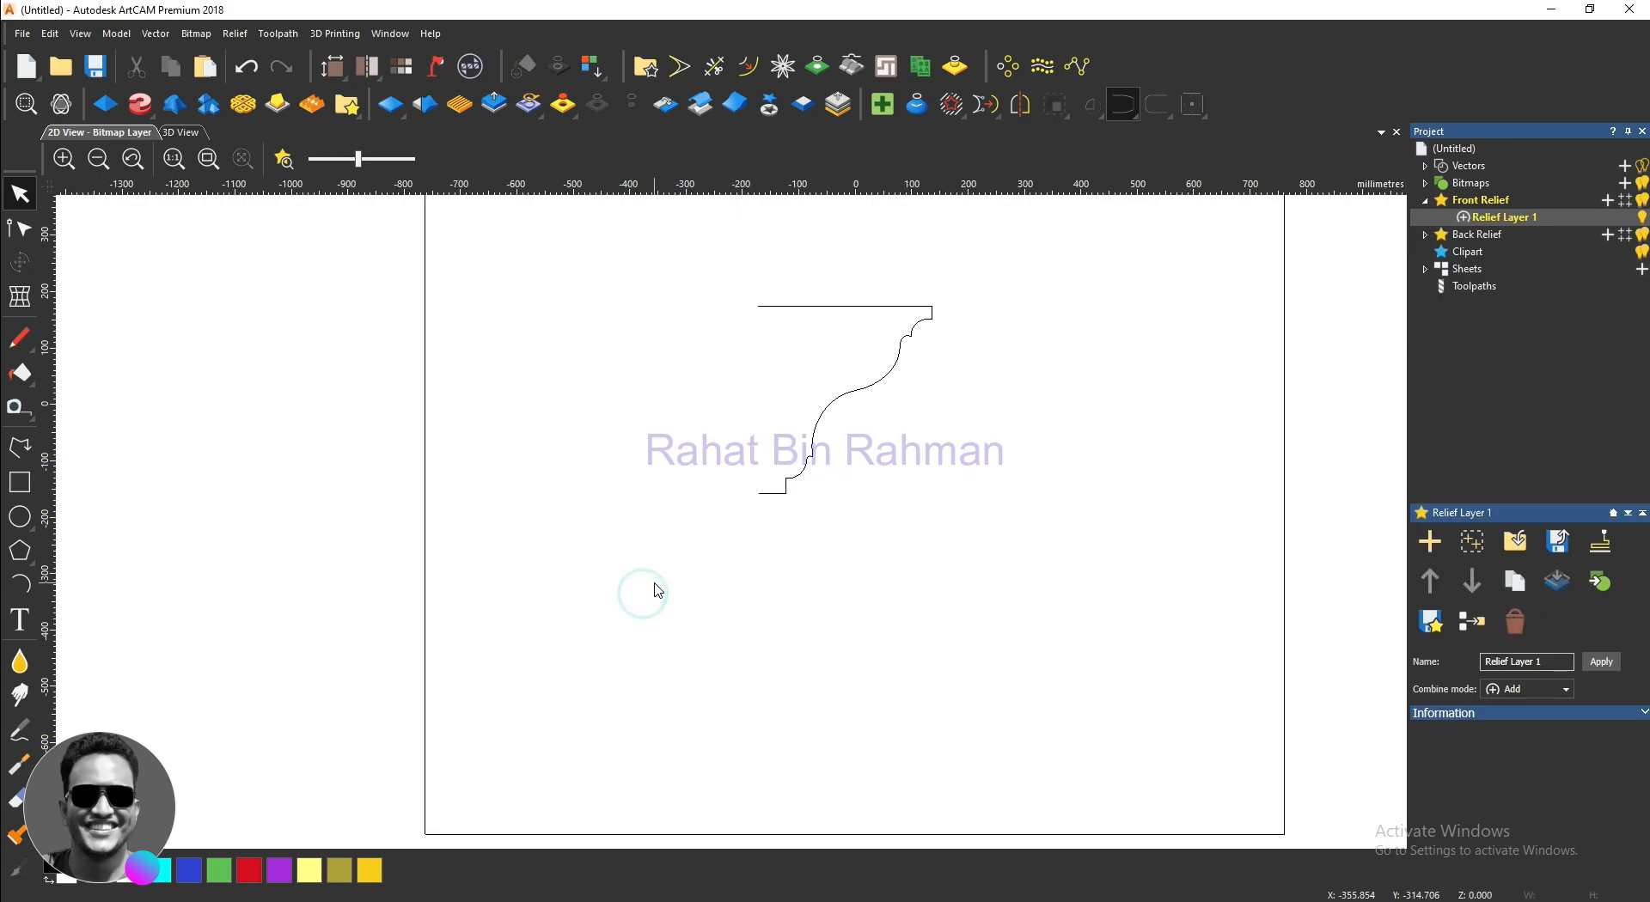
{"action": "left_click", "coordinate": [18, 482]}
{"action": "left_click_drag", "start_coordinate": [615, 389], "coordinate": [887, 775]}
{"action": "key", "text": "Return"}
{"action": "left_click", "coordinate": [965, 523]}
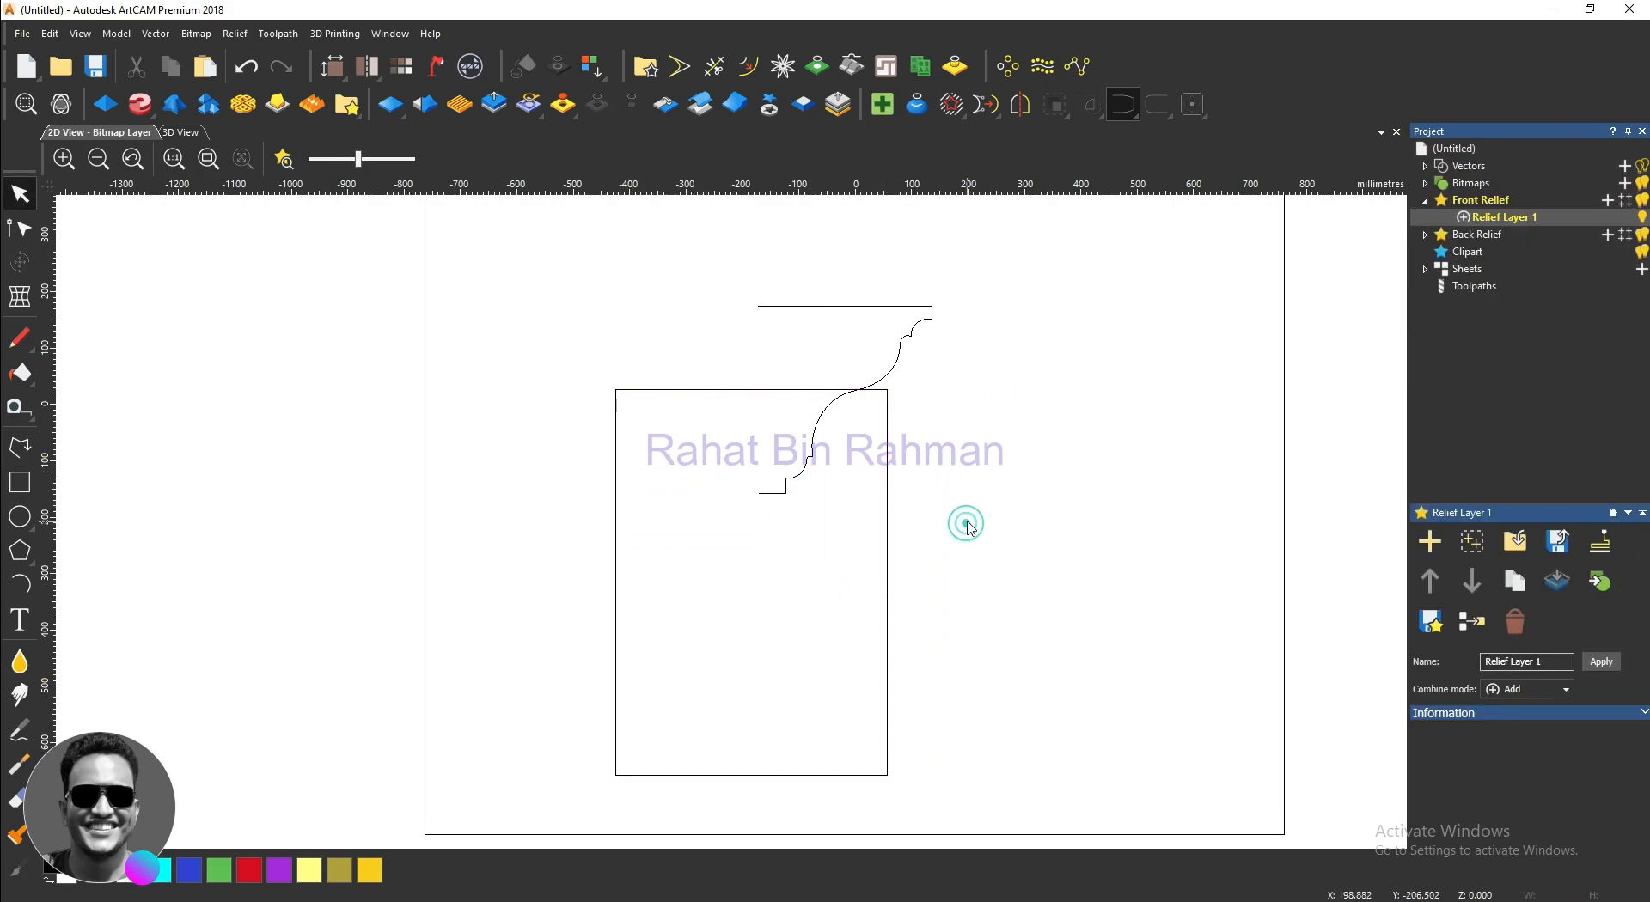
Step: Move the profile clear of the rectangle's right side and shrink it proportionally to just over a third of its size
{"action": "left_click", "coordinate": [917, 334]}
{"action": "left_click_drag", "start_coordinate": [917, 335], "coordinate": [1134, 459]}
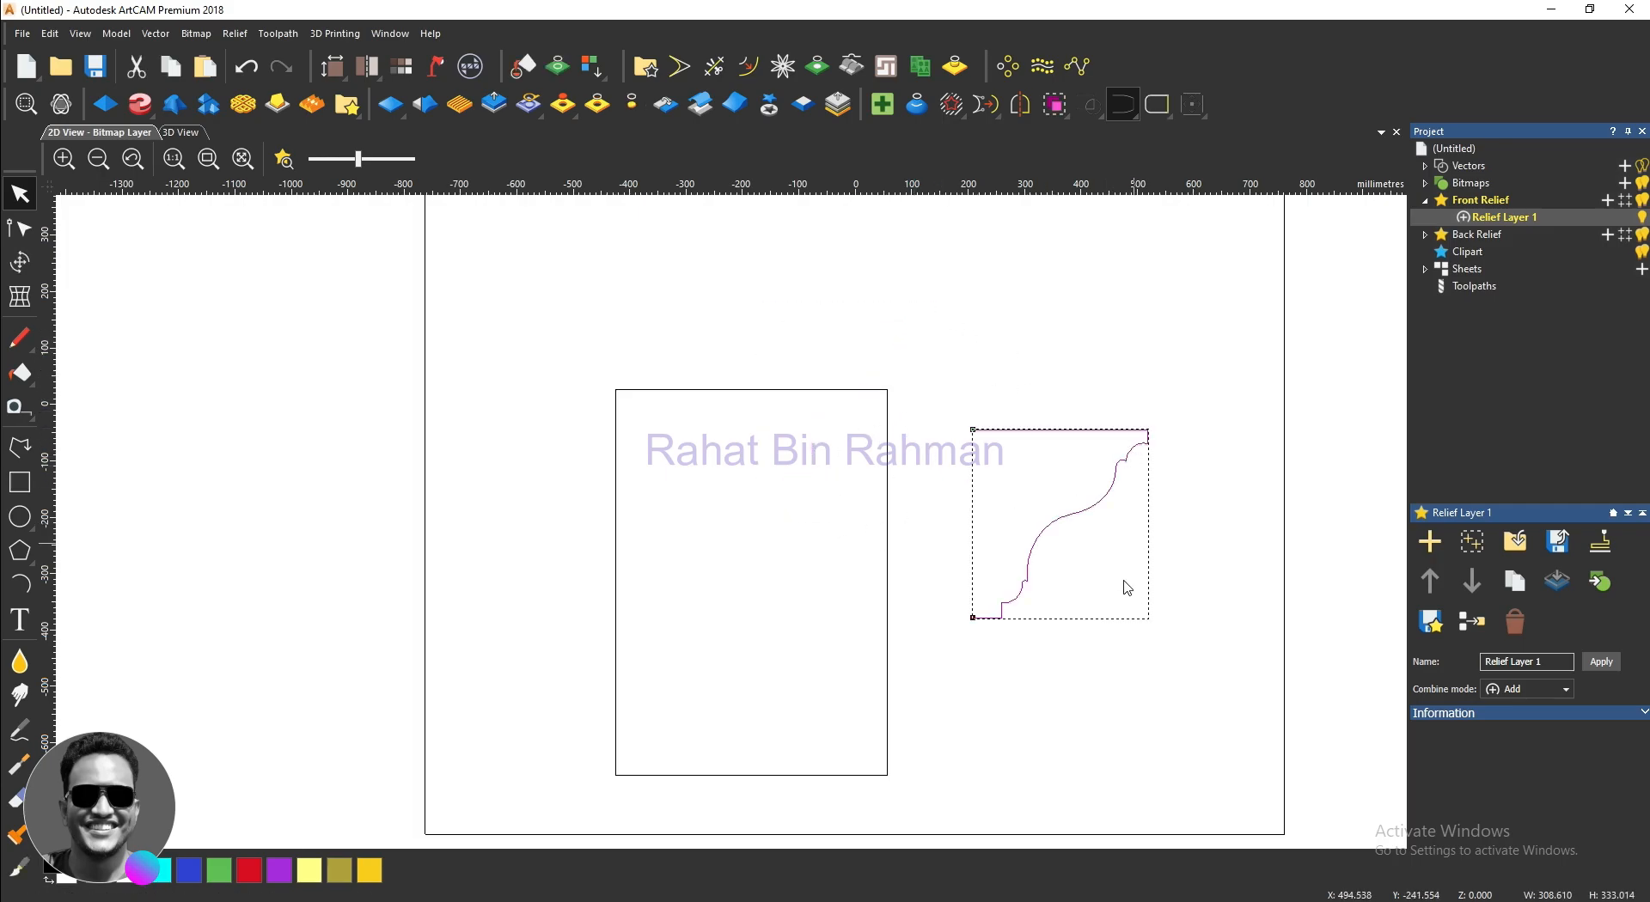
{"action": "left_click", "coordinate": [20, 262]}
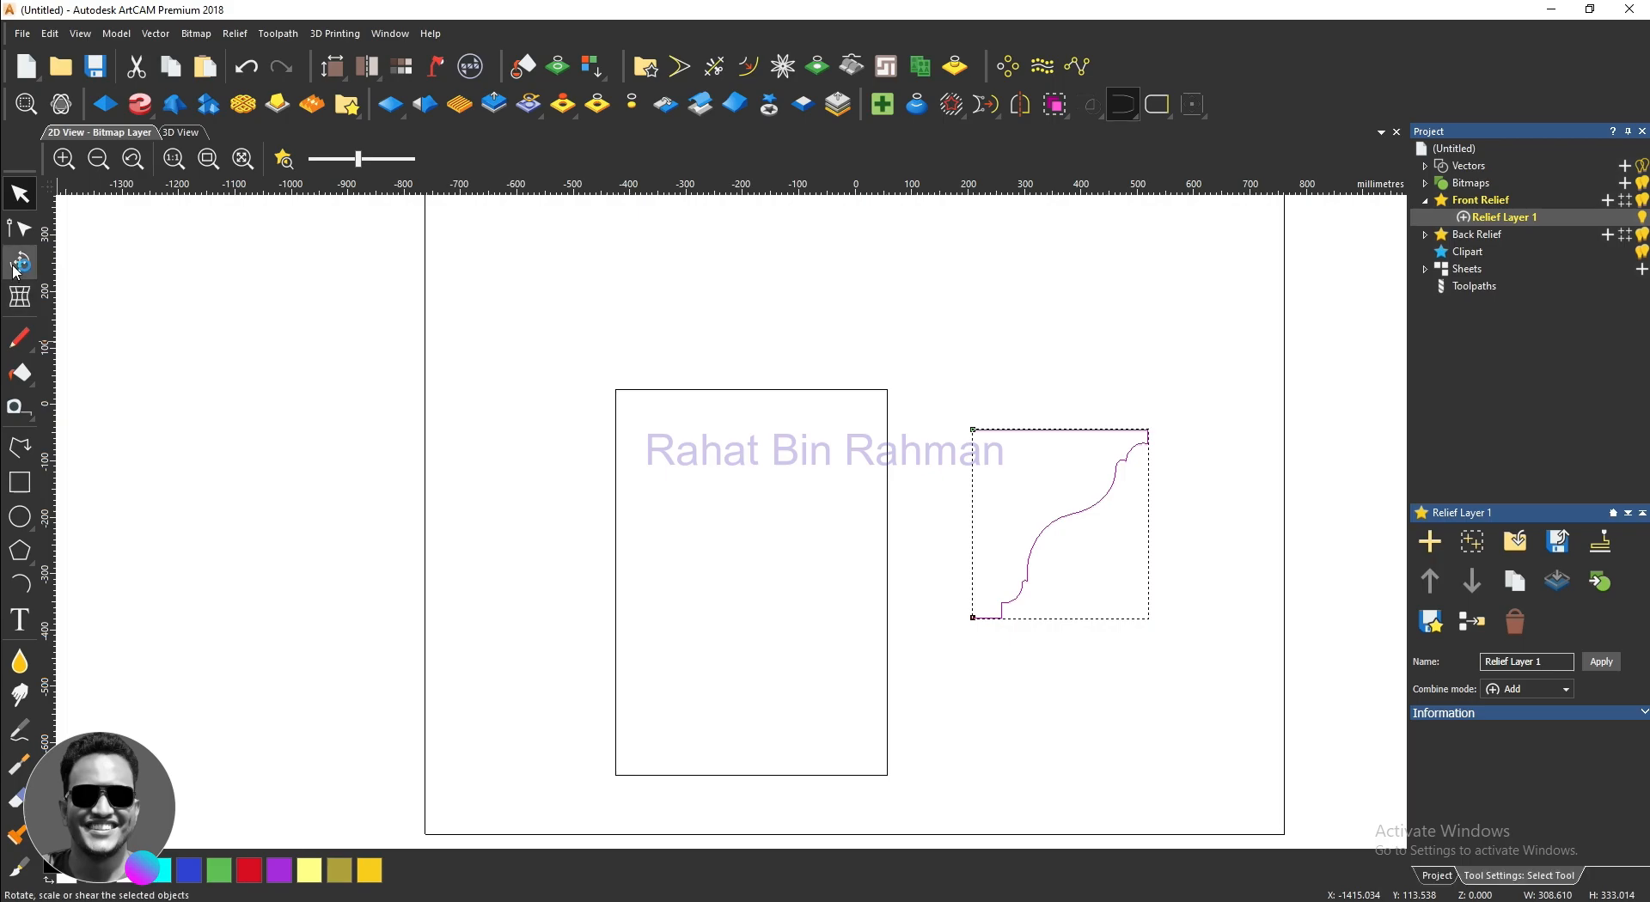
{"action": "left_click_drag", "start_coordinate": [1148, 615], "coordinate": [1050, 479]}
{"action": "left_click", "coordinate": [1100, 572]}
Step: Begin extruding with the rectangle as the drive rail and switch to the 3D view
{"action": "left_click_drag", "start_coordinate": [997, 701], "coordinate": [816, 602]}
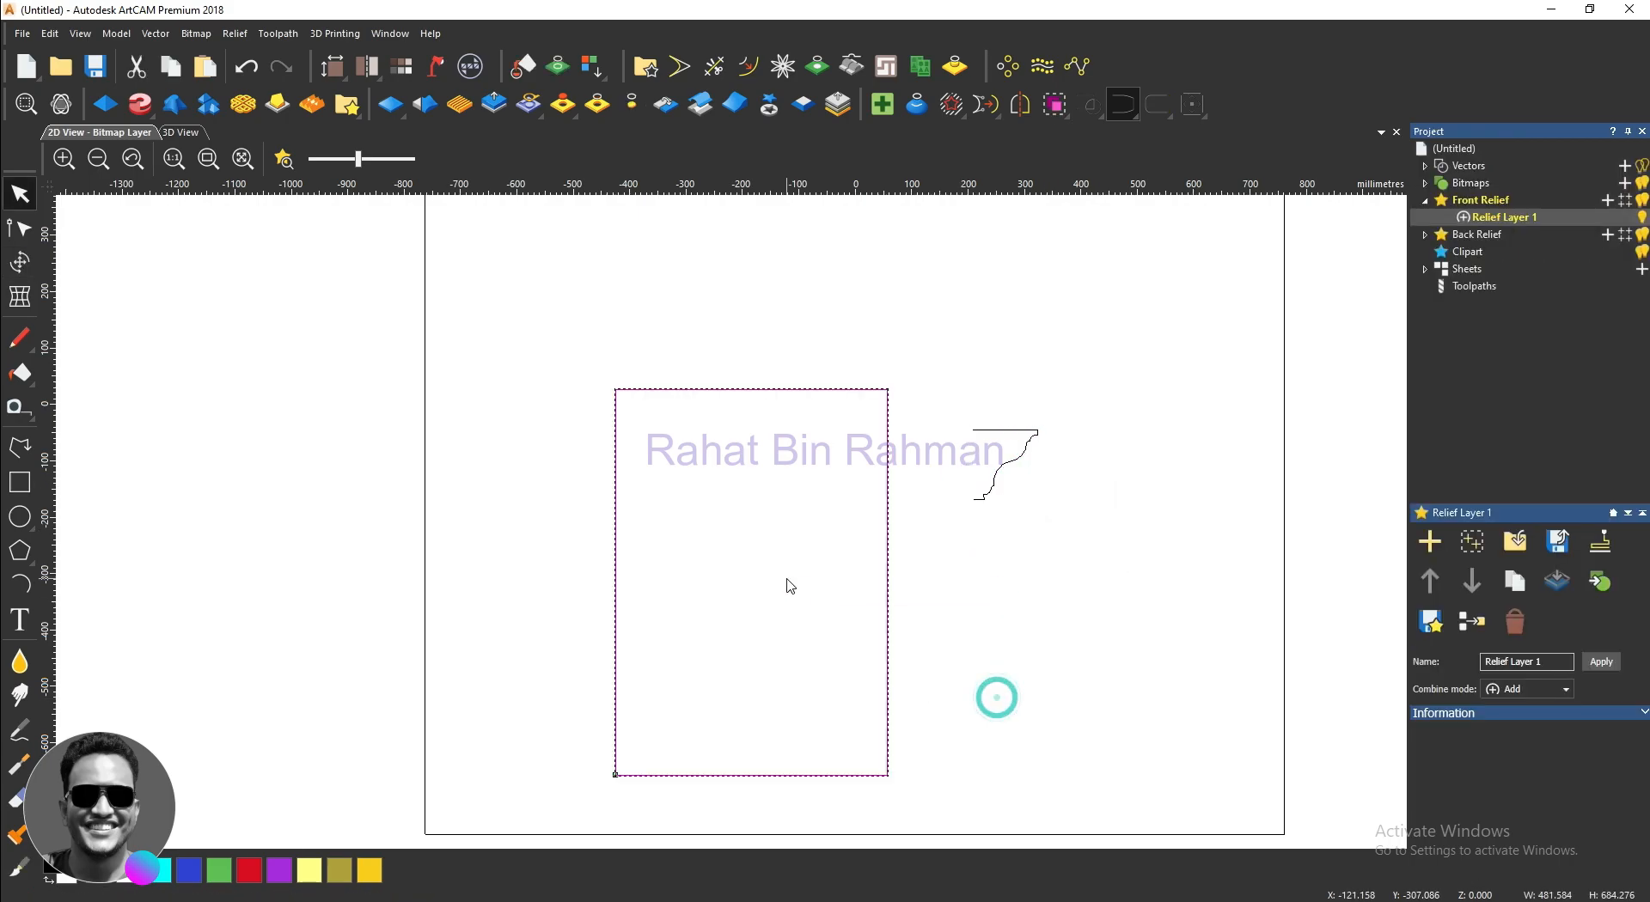
{"action": "scroll", "coordinate": [791, 586], "scroll_direction": "down", "scroll_amount": 2}
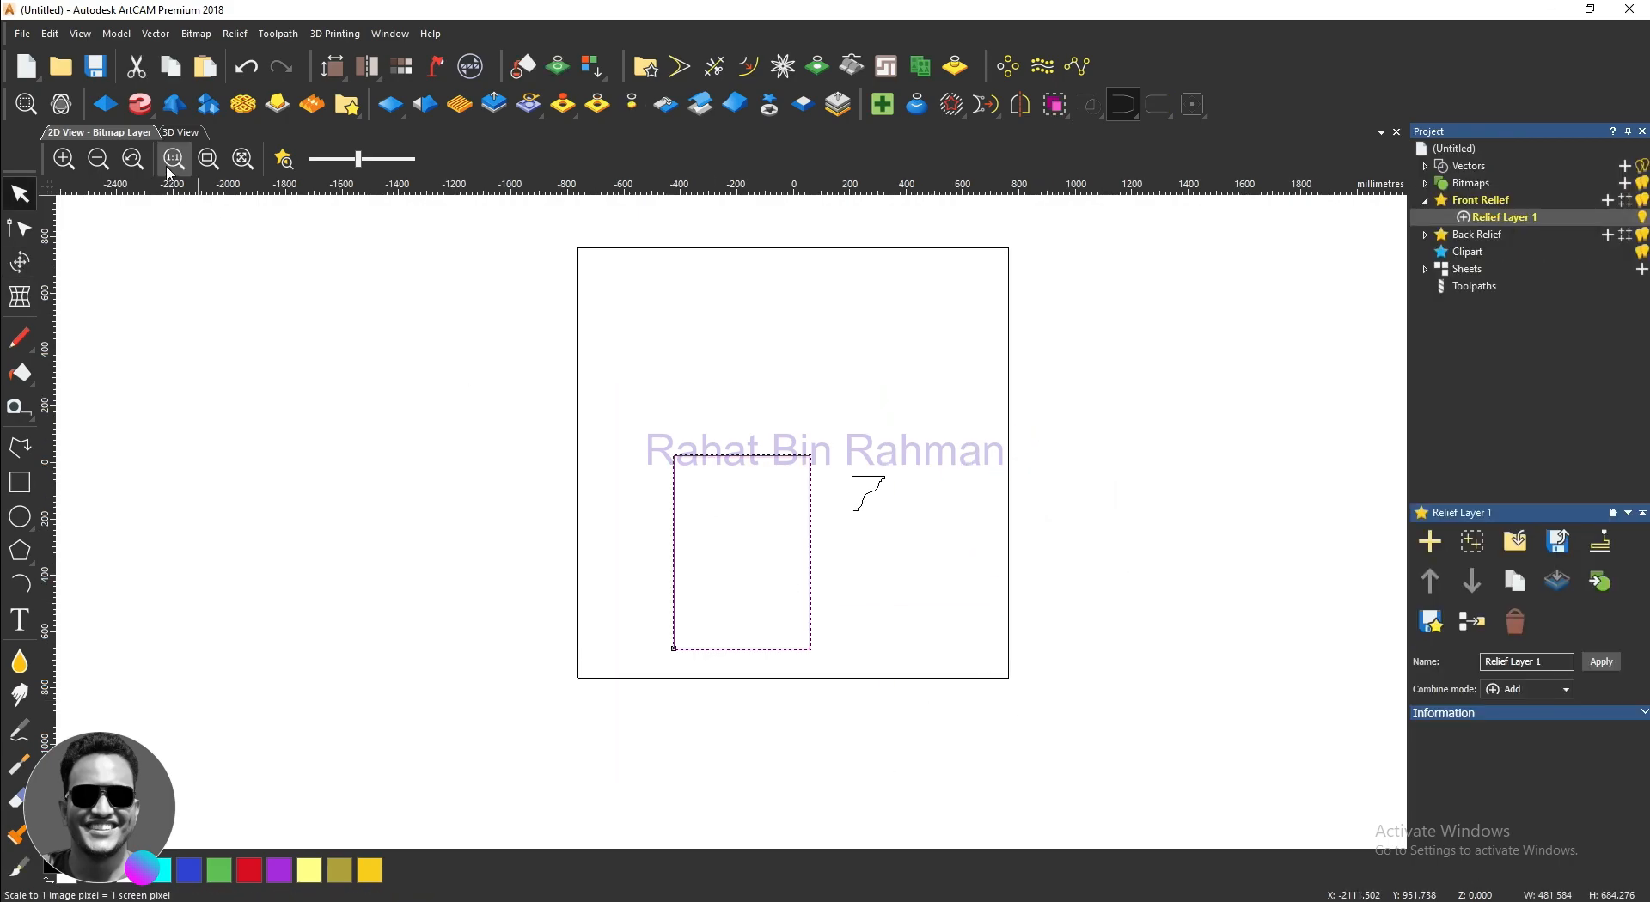
{"action": "left_click", "coordinate": [138, 104]}
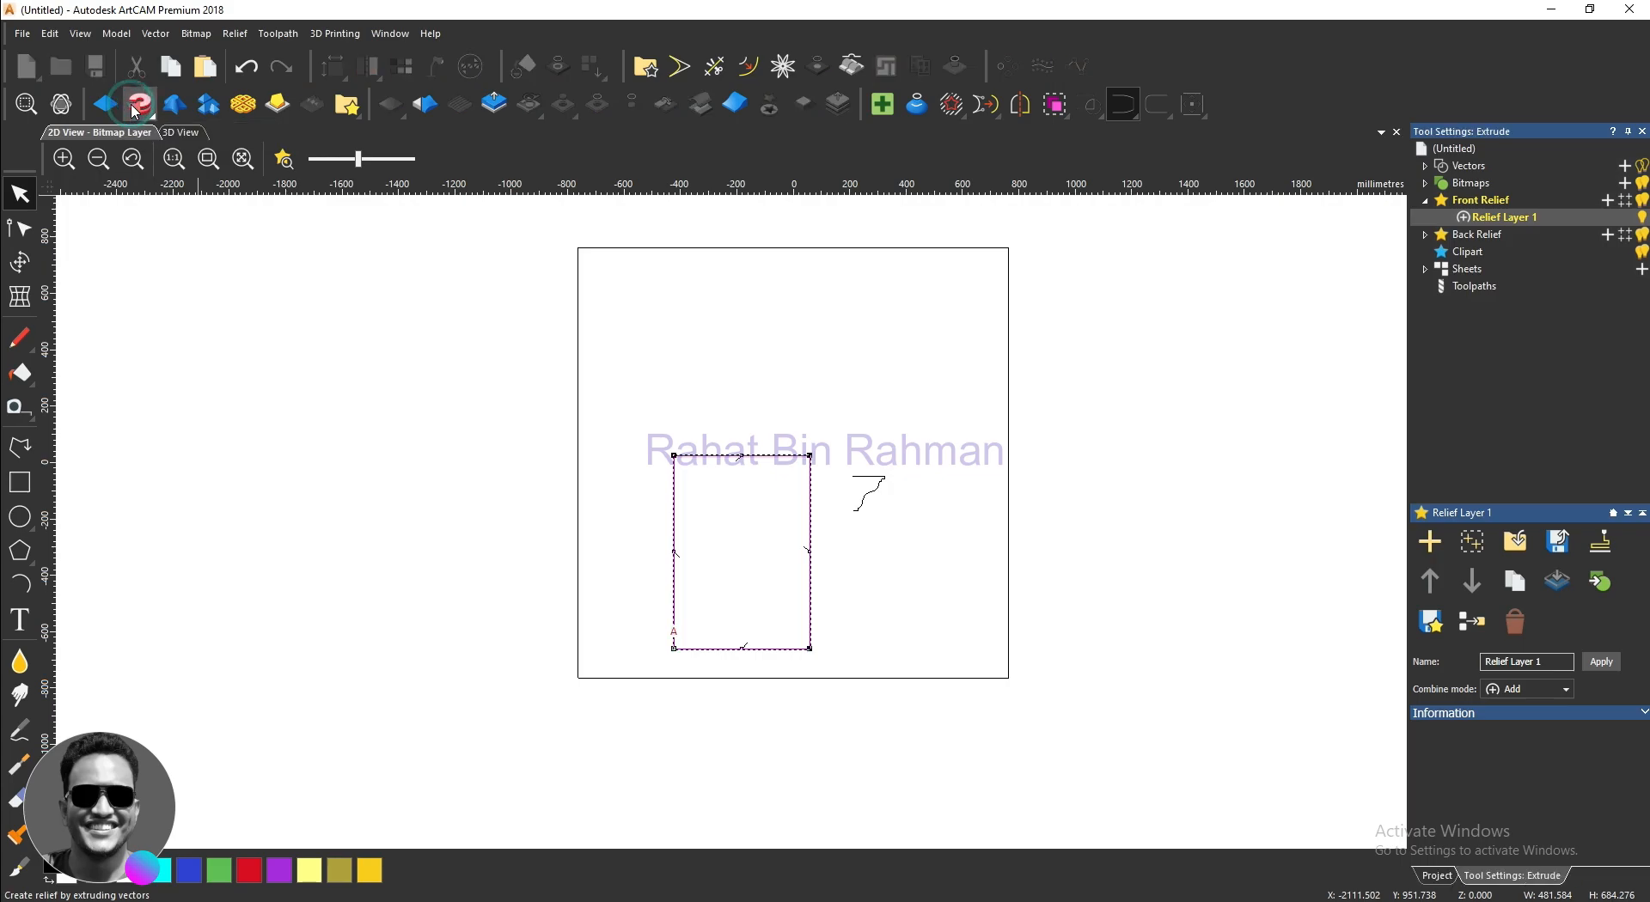
{"action": "scroll", "coordinate": [829, 598], "scroll_direction": "up", "scroll_amount": 2}
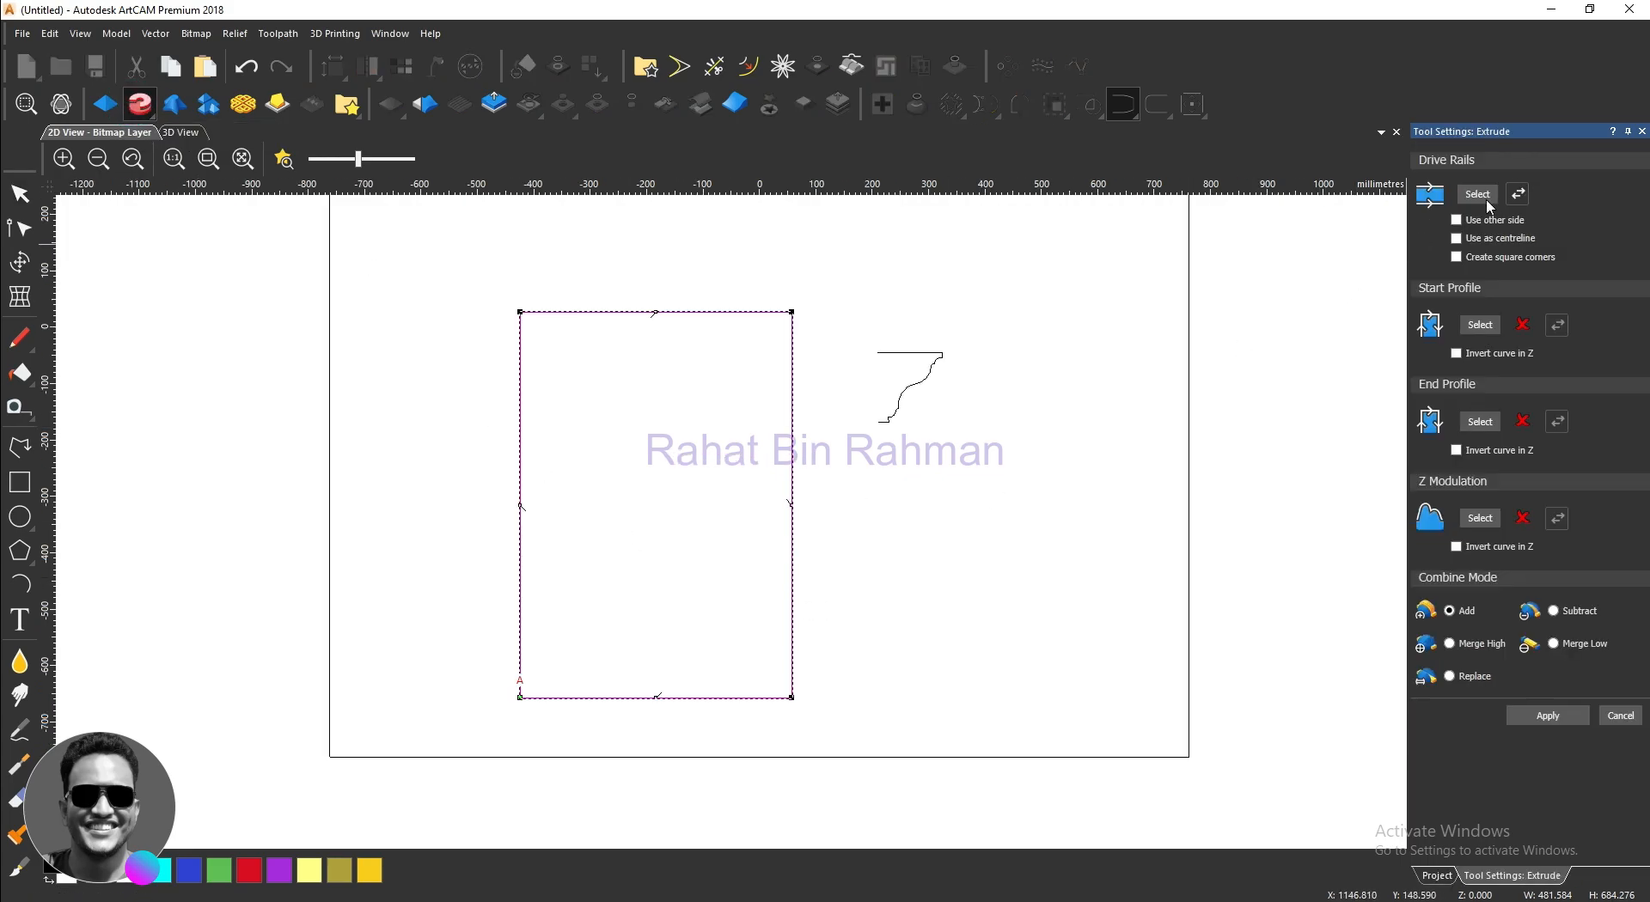
{"action": "left_click", "coordinate": [180, 135]}
{"action": "left_click", "coordinate": [600, 159]}
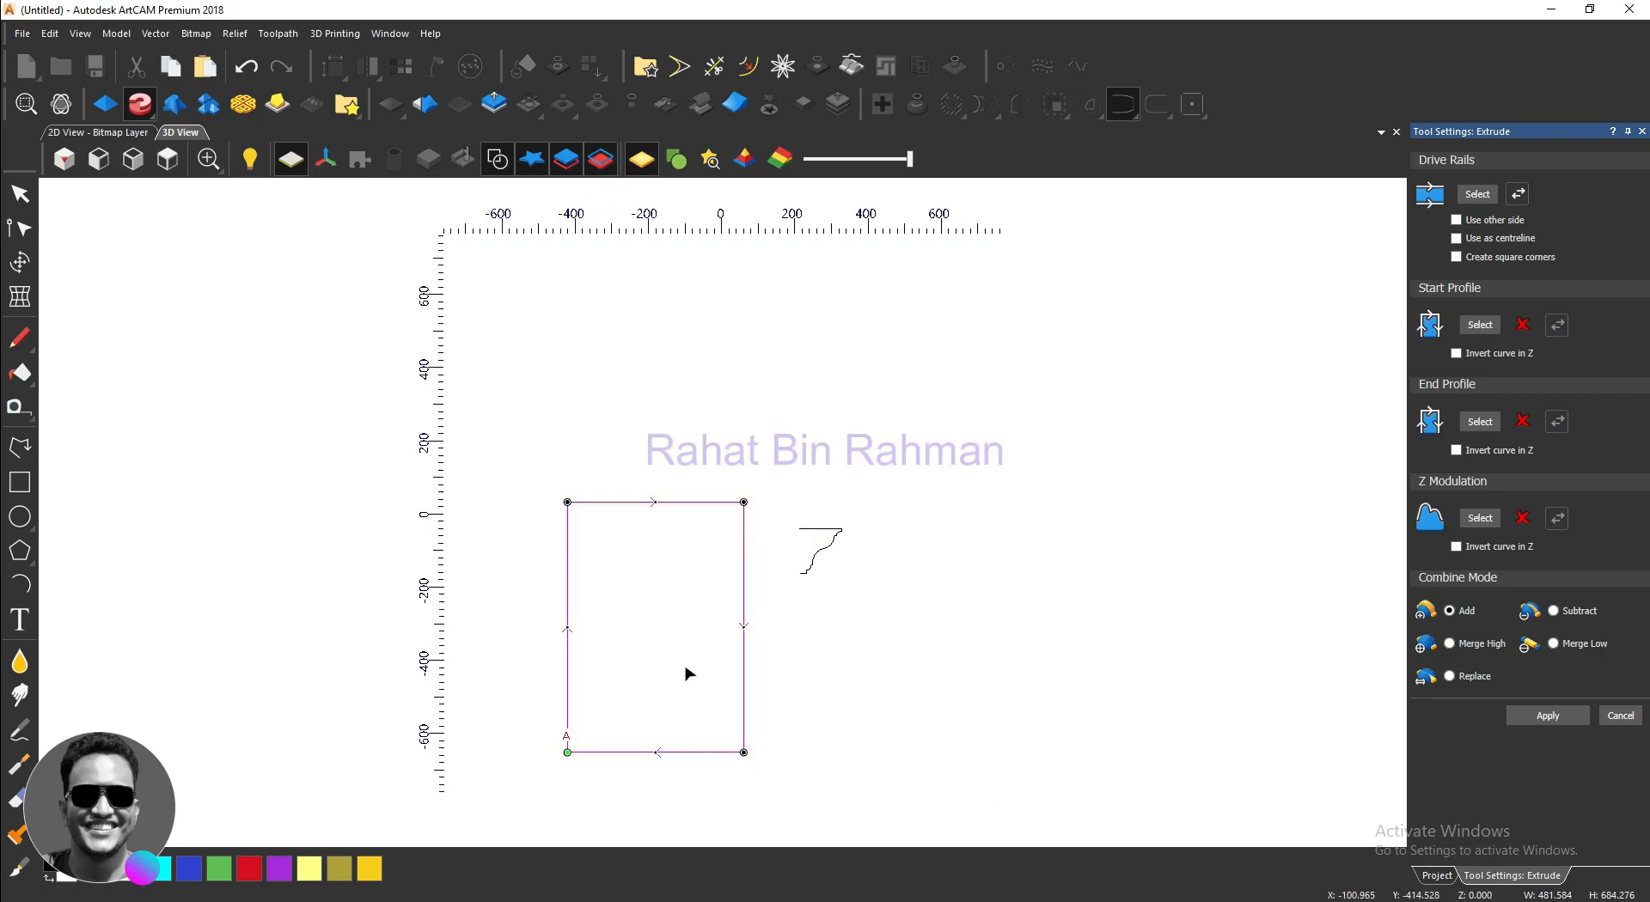
Step: Assign the cornice profile beside the rectangle as the start profile of the extrusion
{"action": "scroll", "coordinate": [723, 776], "scroll_direction": "up", "scroll_amount": 1}
{"action": "left_click_drag", "start_coordinate": [851, 449], "coordinate": [841, 437]}
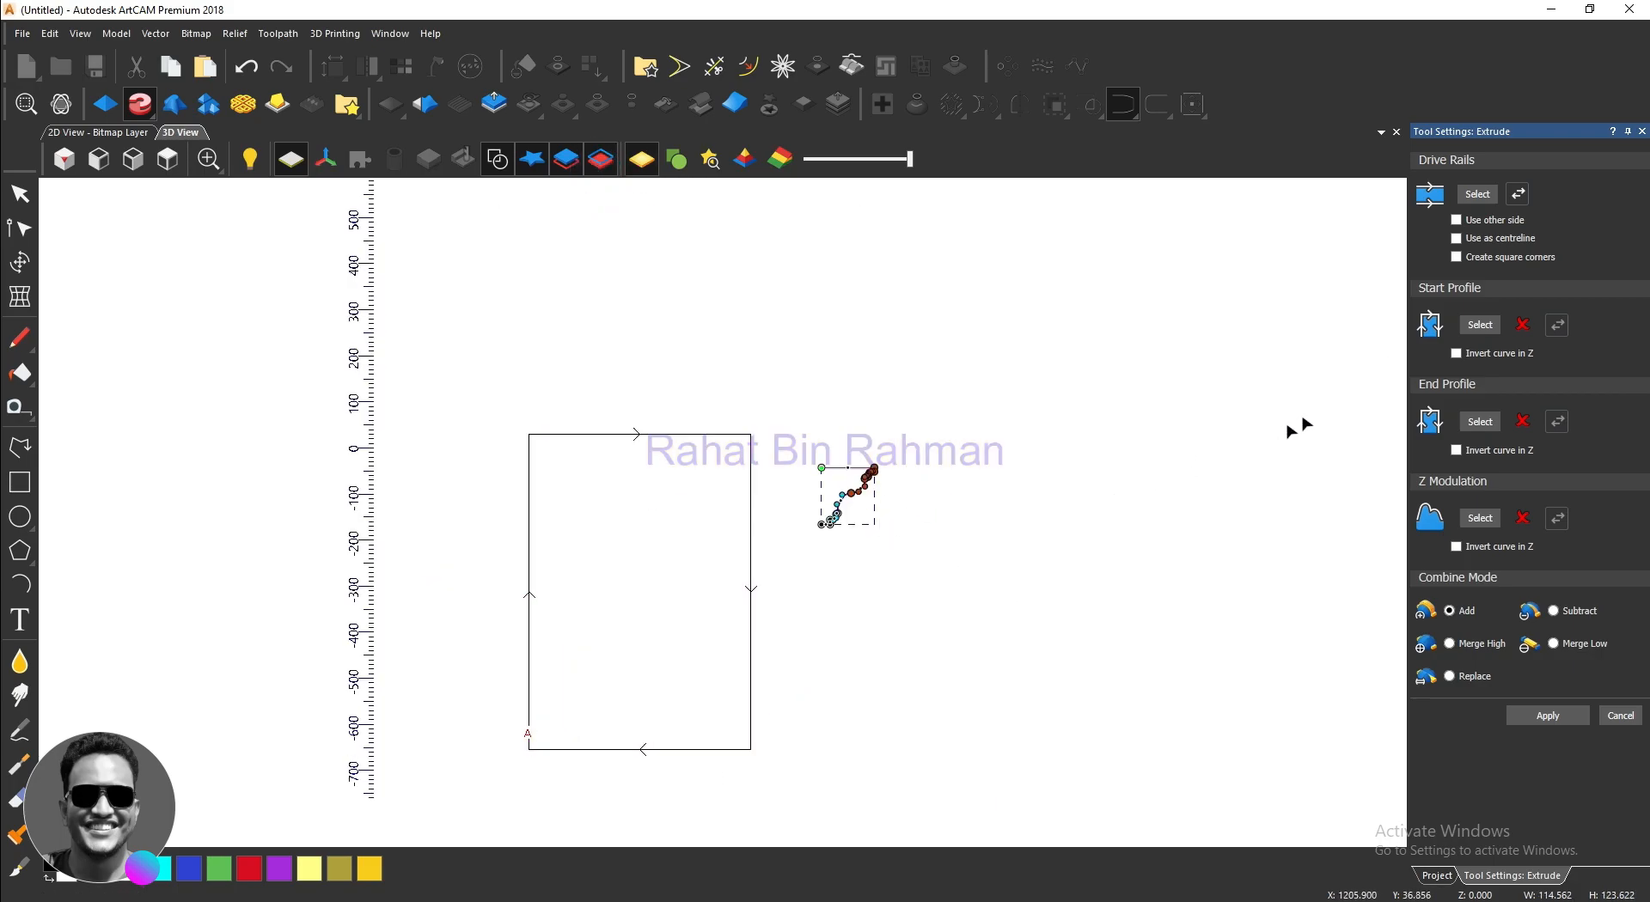
{"action": "left_click", "coordinate": [1479, 327]}
{"action": "scroll", "coordinate": [645, 708], "scroll_direction": "up", "scroll_amount": 4}
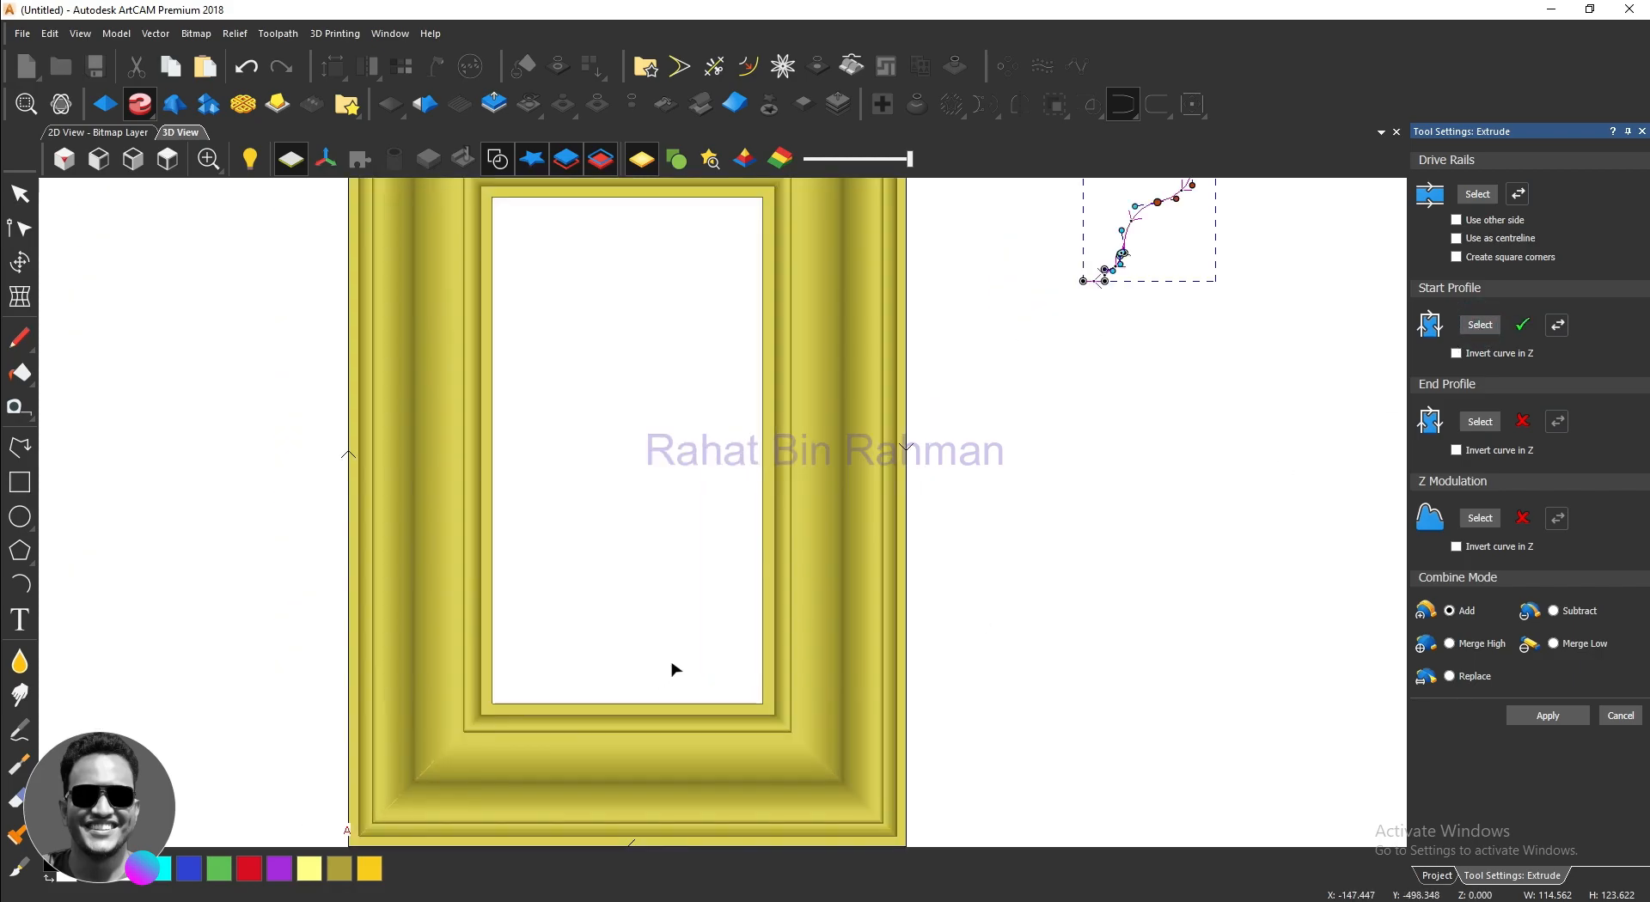
{"action": "left_click", "coordinate": [673, 630]}
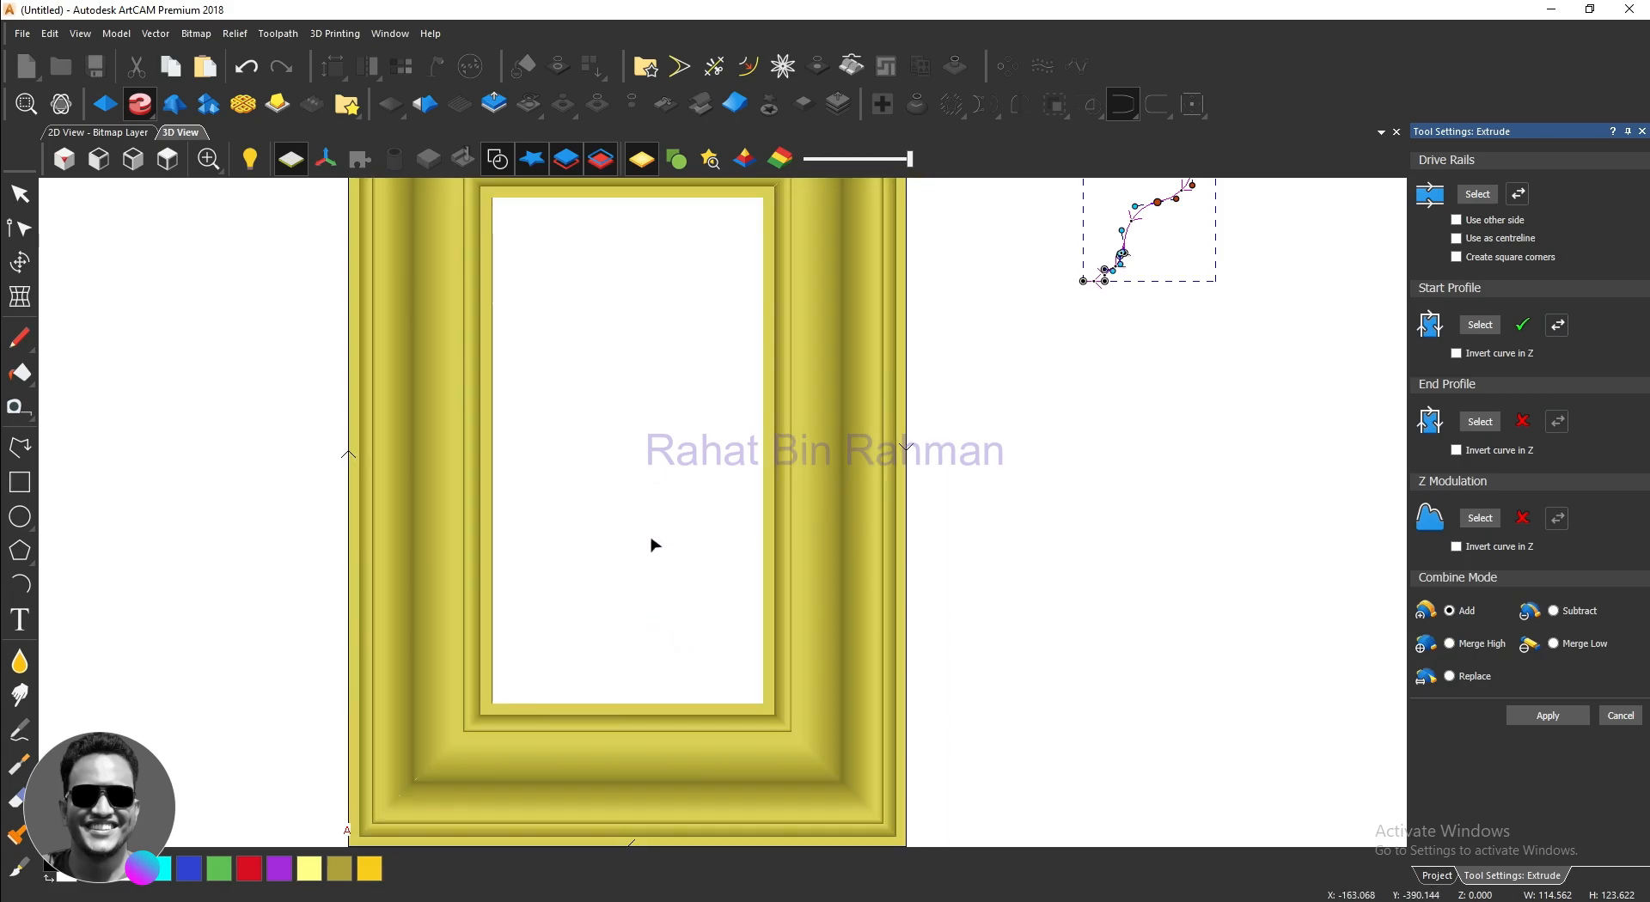
Step: Give the extruded frame square corners
{"action": "scroll", "coordinate": [651, 544], "scroll_direction": "down", "scroll_amount": 1}
{"action": "left_click_drag", "start_coordinate": [949, 643], "coordinate": [971, 387]}
{"action": "mouse_move", "coordinate": [980, 490]}
{"action": "left_mouse_down"}
{"action": "mouse_move", "coordinate": [851, 519]}
{"action": "mouse_move", "coordinate": [846, 444]}
{"action": "mouse_move", "coordinate": [920, 435]}
{"action": "mouse_move", "coordinate": [976, 526]}
{"action": "mouse_move", "coordinate": [998, 612]}
{"action": "mouse_move", "coordinate": [931, 523]}
{"action": "mouse_move", "coordinate": [968, 431]}
{"action": "mouse_move", "coordinate": [1002, 584]}
{"action": "mouse_move", "coordinate": [954, 507]}
{"action": "left_mouse_up"}
{"action": "left_click", "coordinate": [1455, 258]}
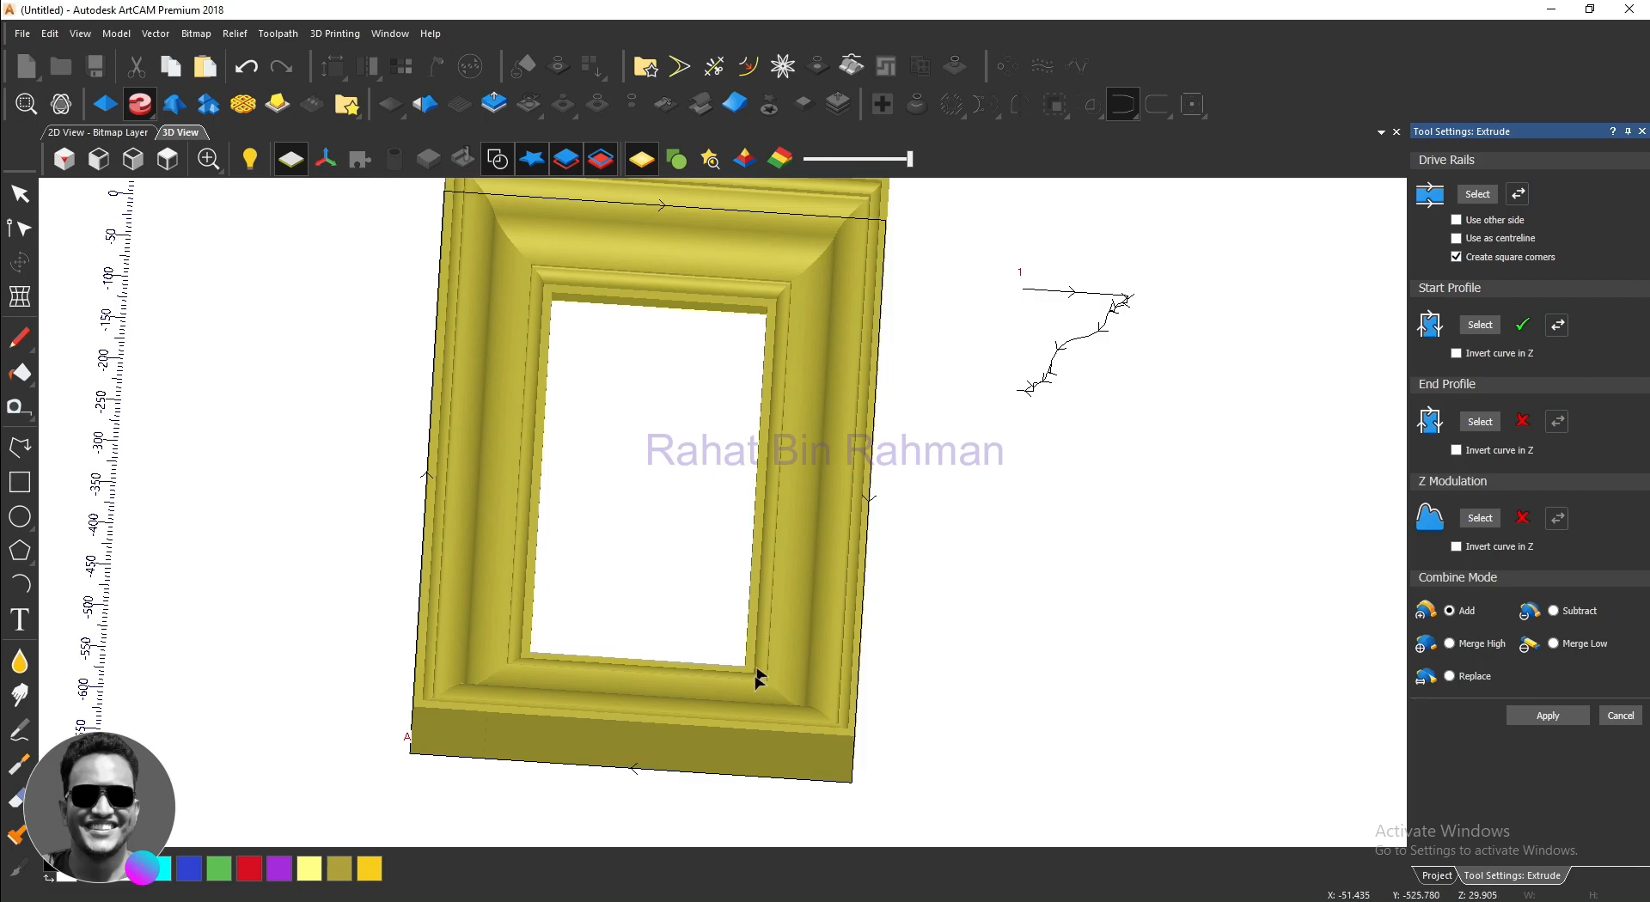
Step: Examine the extruded frame's corners and moulding from several angles and distances
{"action": "scroll", "coordinate": [758, 674], "scroll_direction": "up", "scroll_amount": 3}
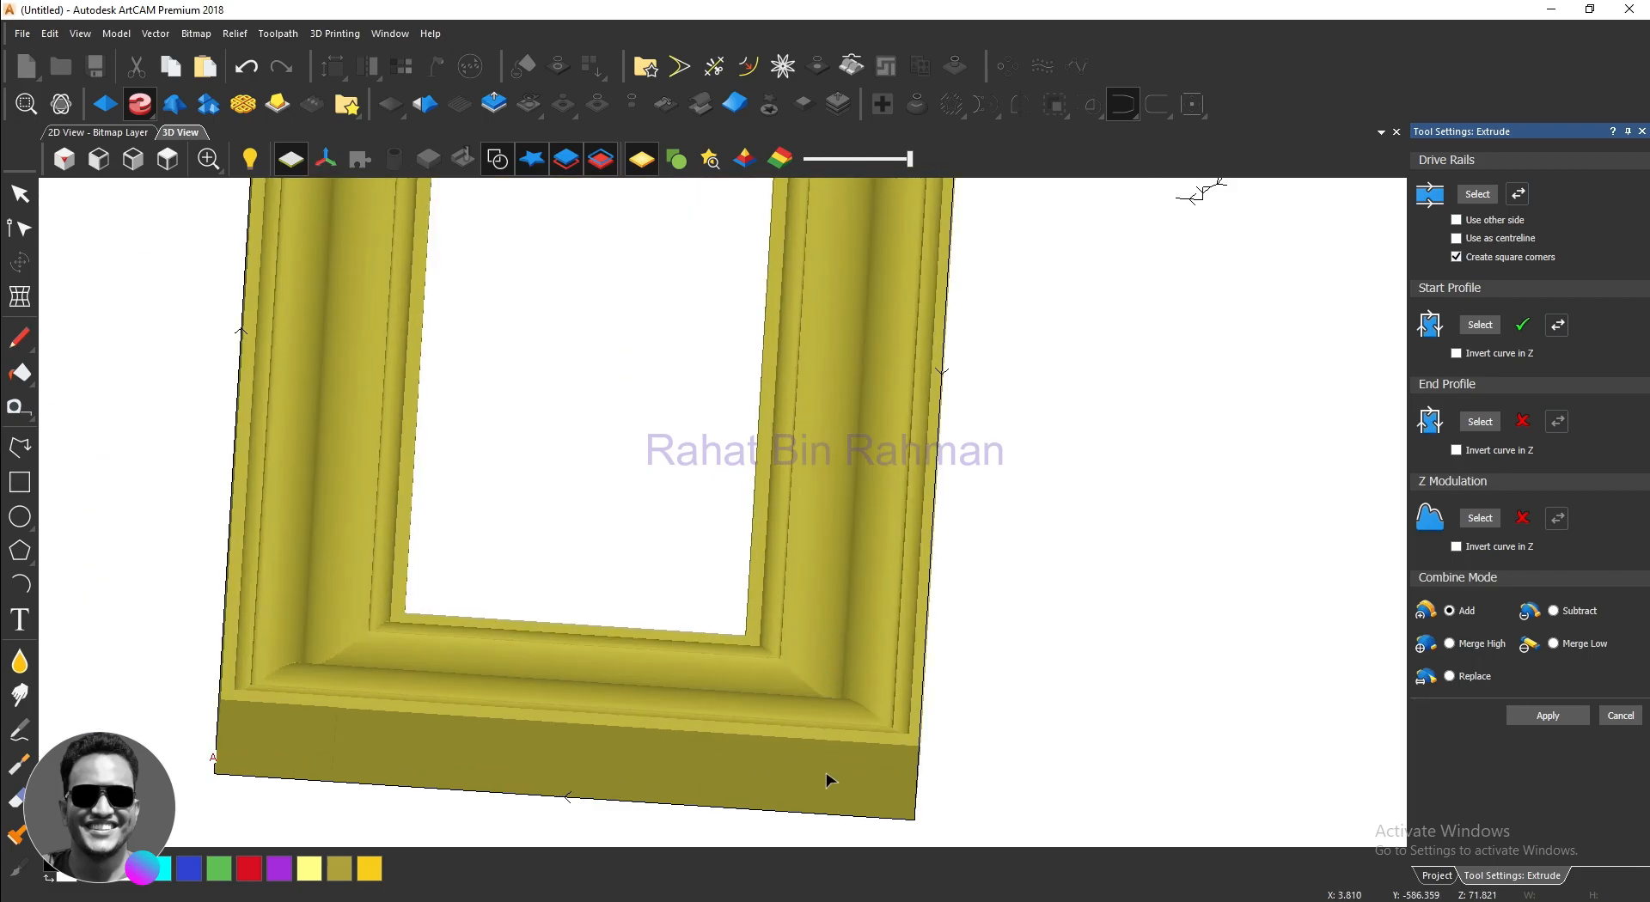
{"action": "left_click", "coordinate": [1097, 697]}
{"action": "scroll", "coordinate": [1054, 585], "scroll_direction": "down", "scroll_amount": 3}
{"action": "left_click_drag", "start_coordinate": [995, 508], "coordinate": [920, 538]}
{"action": "scroll", "coordinate": [803, 416], "scroll_direction": "up", "scroll_amount": 5}
{"action": "scroll", "coordinate": [804, 419], "scroll_direction": "down", "scroll_amount": 5}
{"action": "scroll", "coordinate": [786, 466], "scroll_direction": "up", "scroll_amount": 4}
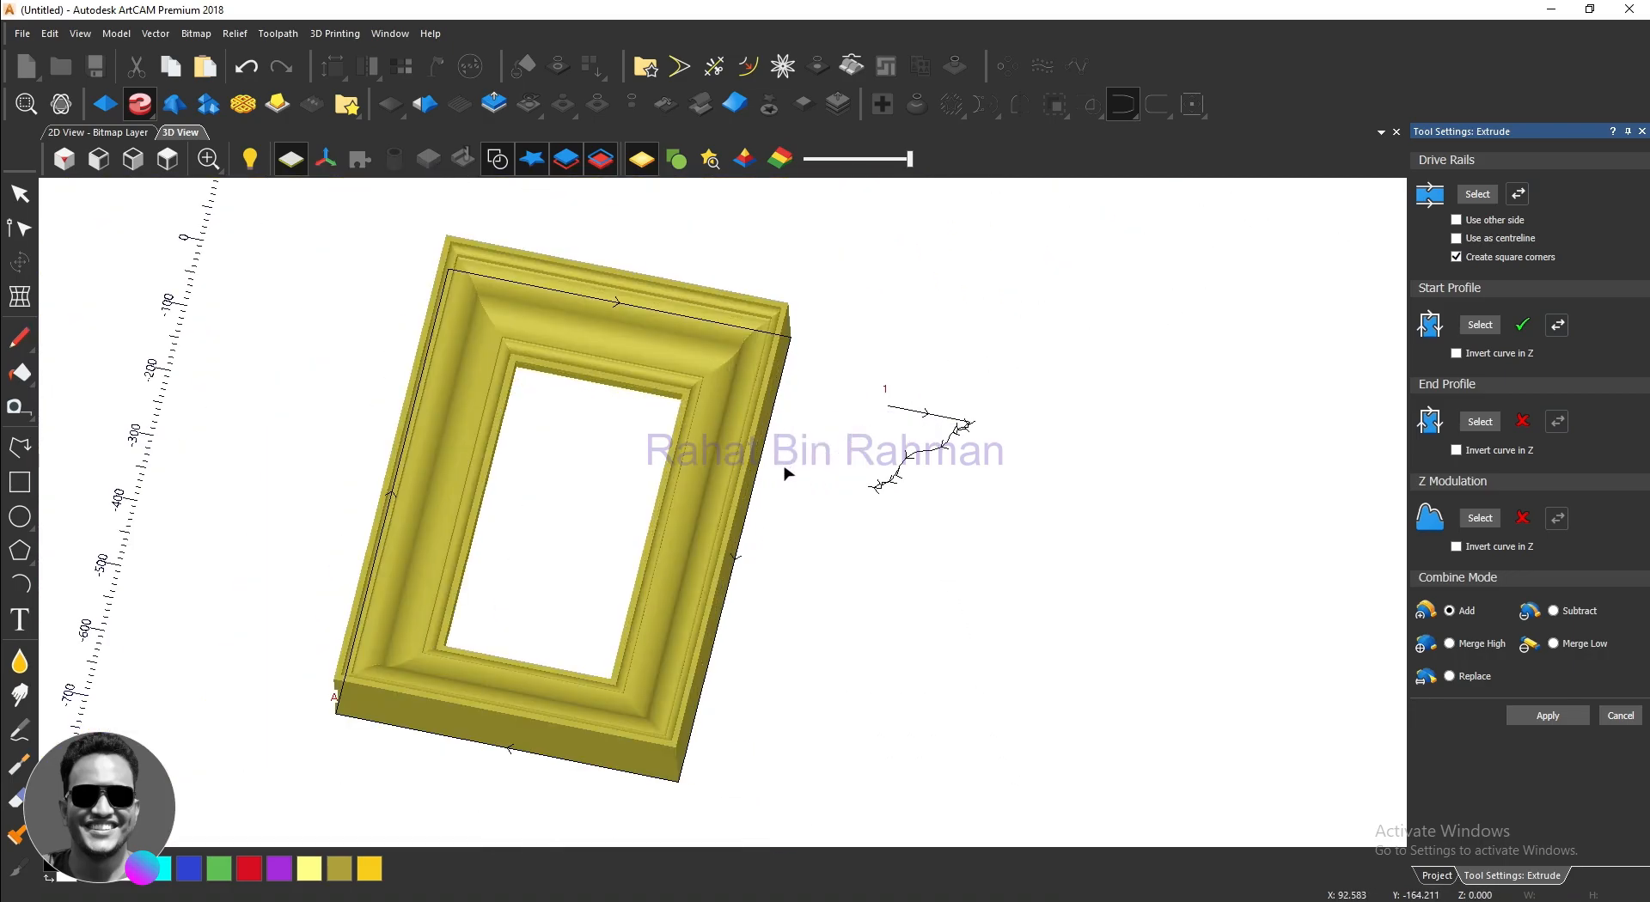
{"action": "scroll", "coordinate": [736, 465], "scroll_direction": "down", "scroll_amount": 3}
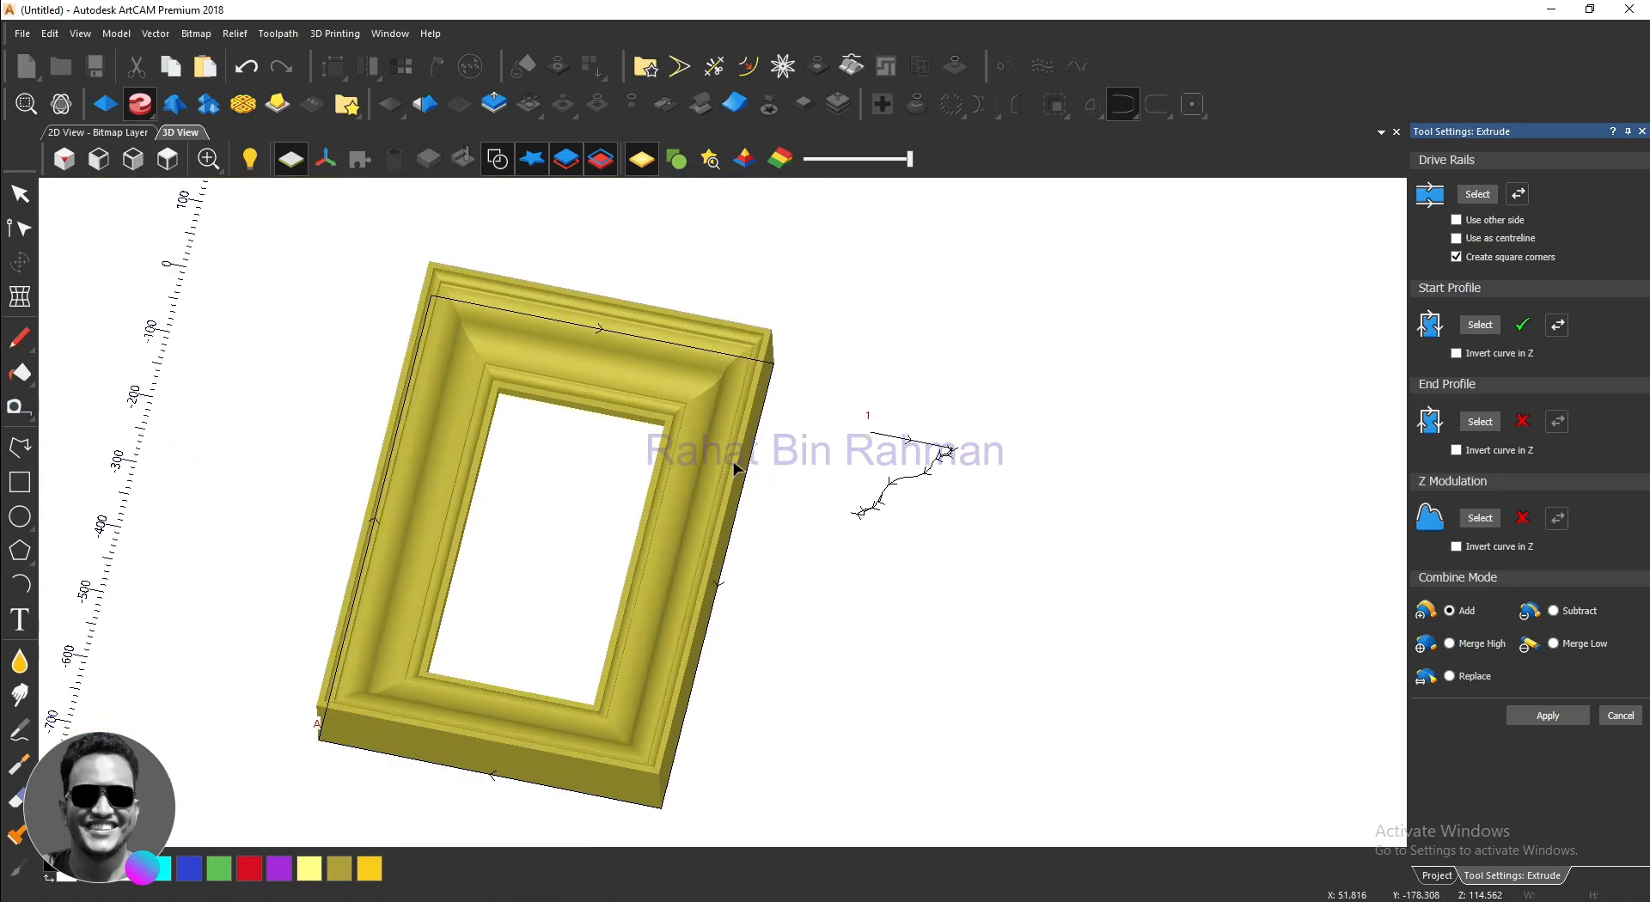
{"action": "scroll", "coordinate": [737, 467], "scroll_direction": "down", "scroll_amount": 1}
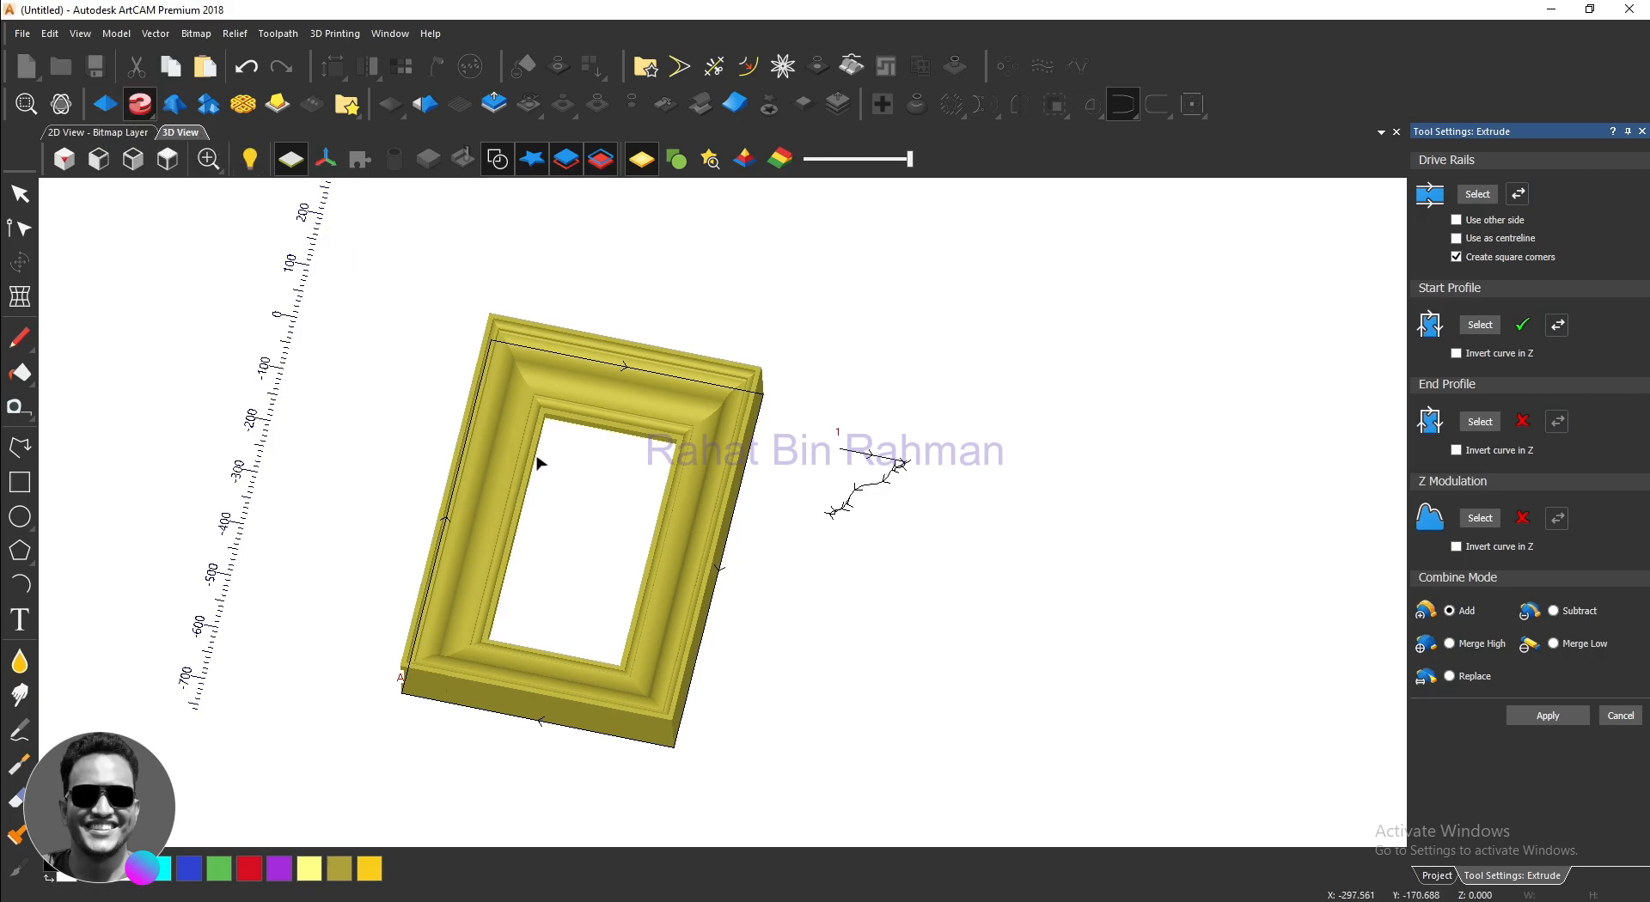
Step: Set the extrusion's combine mode to Merge High and finish the extrusion, leaving nothing selected
{"action": "left_click", "coordinate": [1455, 646]}
{"action": "scroll", "coordinate": [781, 579], "scroll_direction": "up", "scroll_amount": 3}
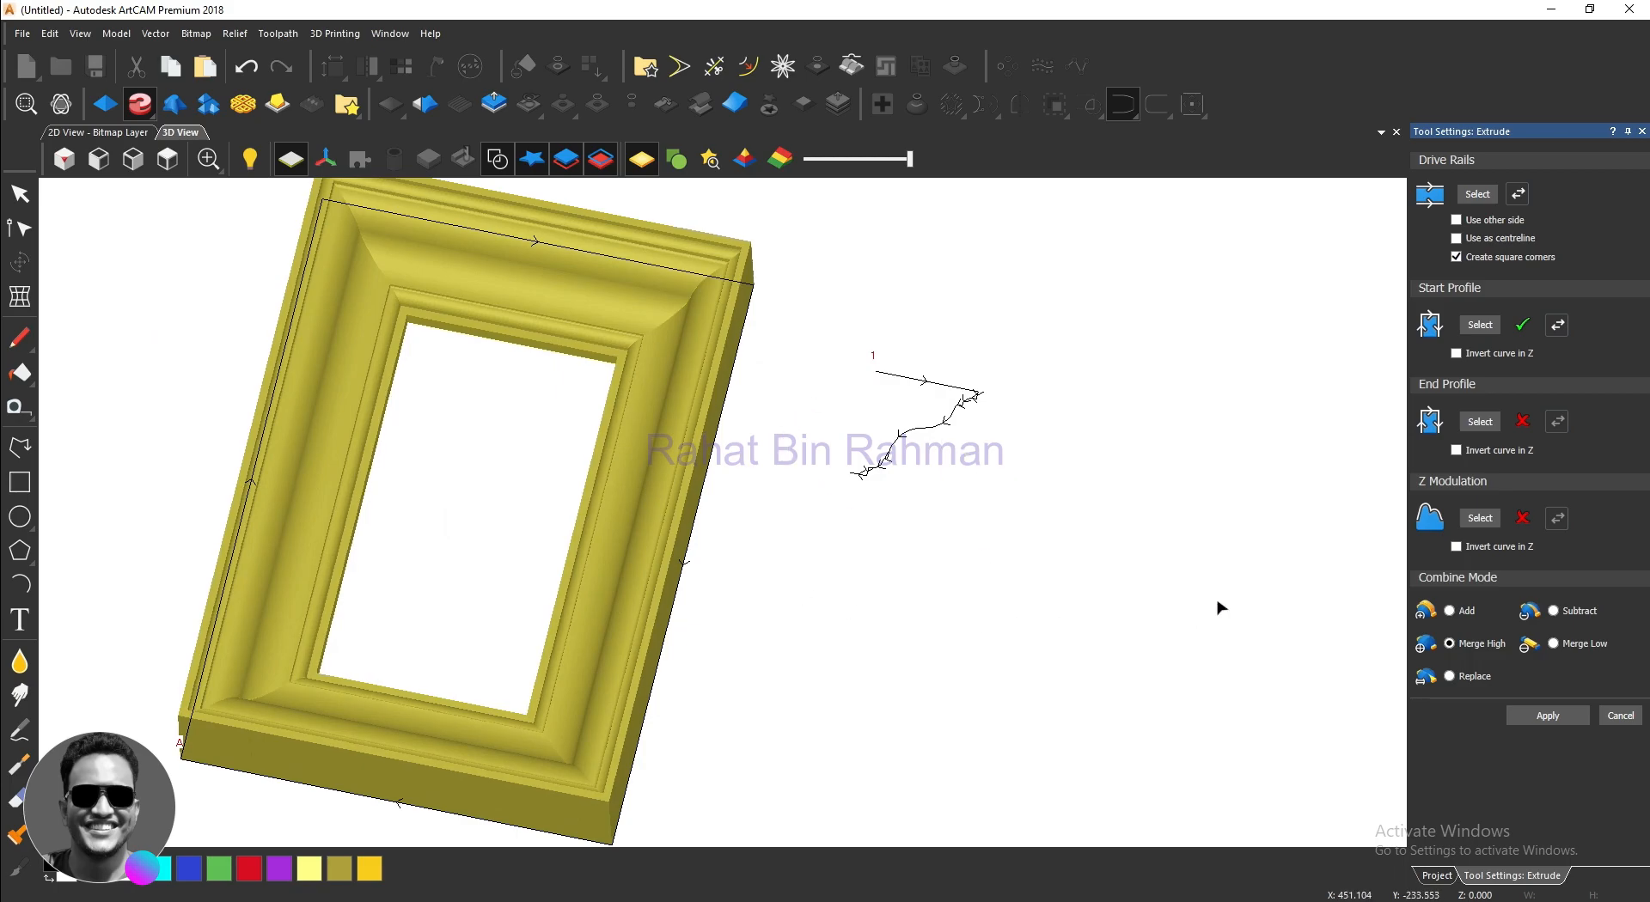
{"action": "left_click", "coordinate": [1621, 715]}
{"action": "left_click", "coordinate": [863, 630]}
Step: Inspect the finished frame relief from directly above and from a tilted angle
{"action": "scroll", "coordinate": [687, 595], "scroll_direction": "down", "scroll_amount": 3}
{"action": "scroll", "coordinate": [669, 594], "scroll_direction": "up", "scroll_amount": 3}
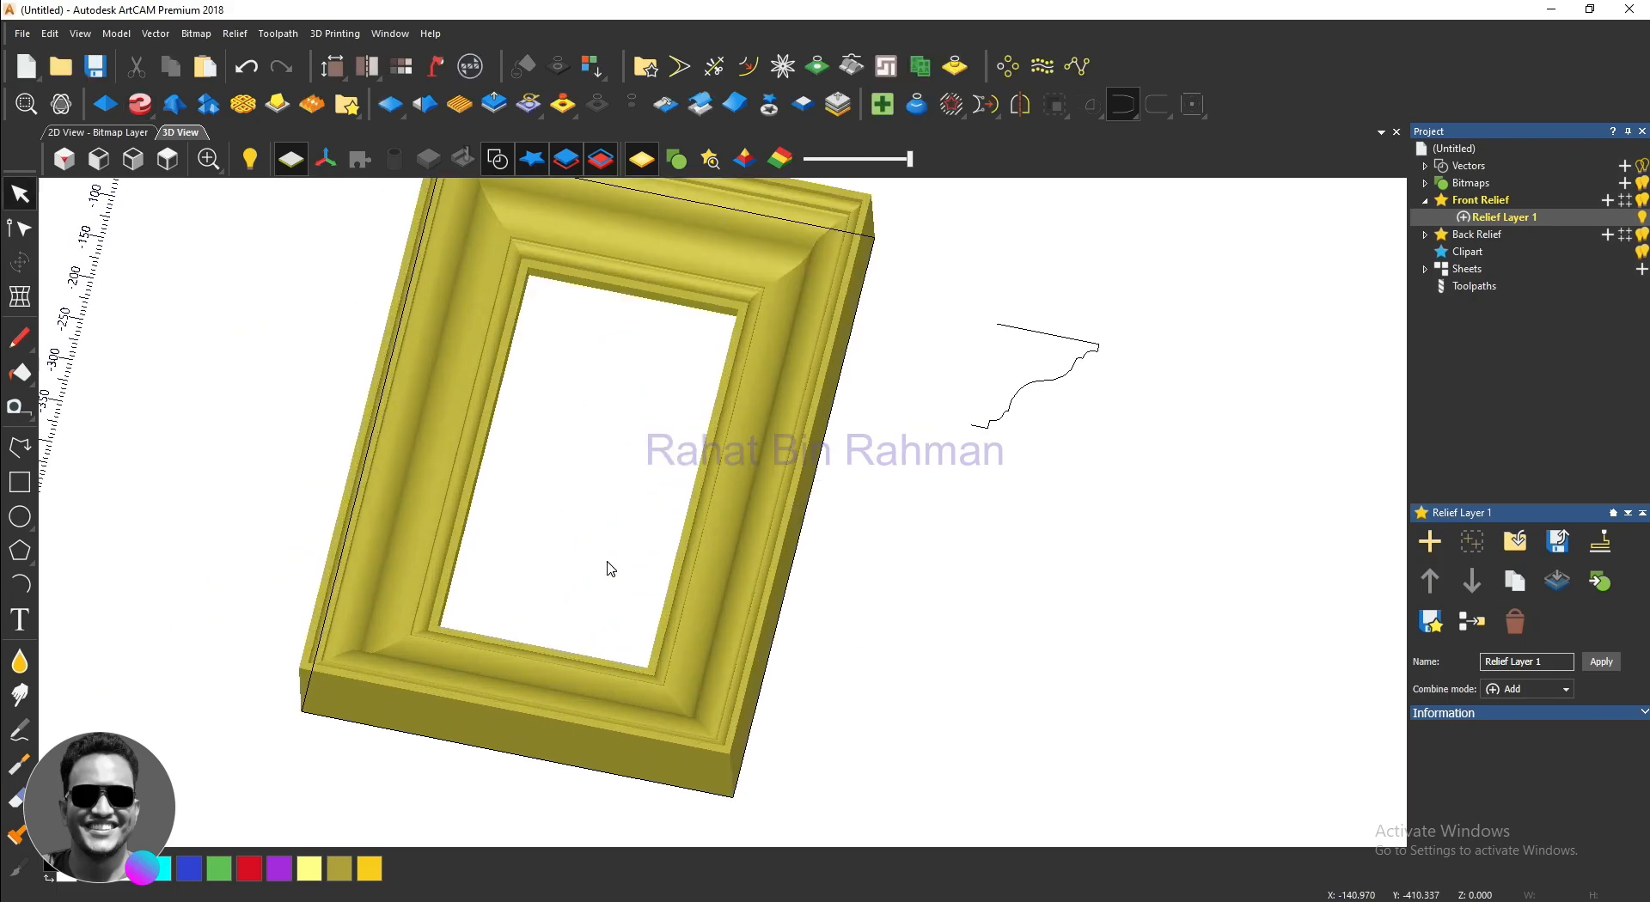
{"action": "left_click", "coordinate": [167, 161]}
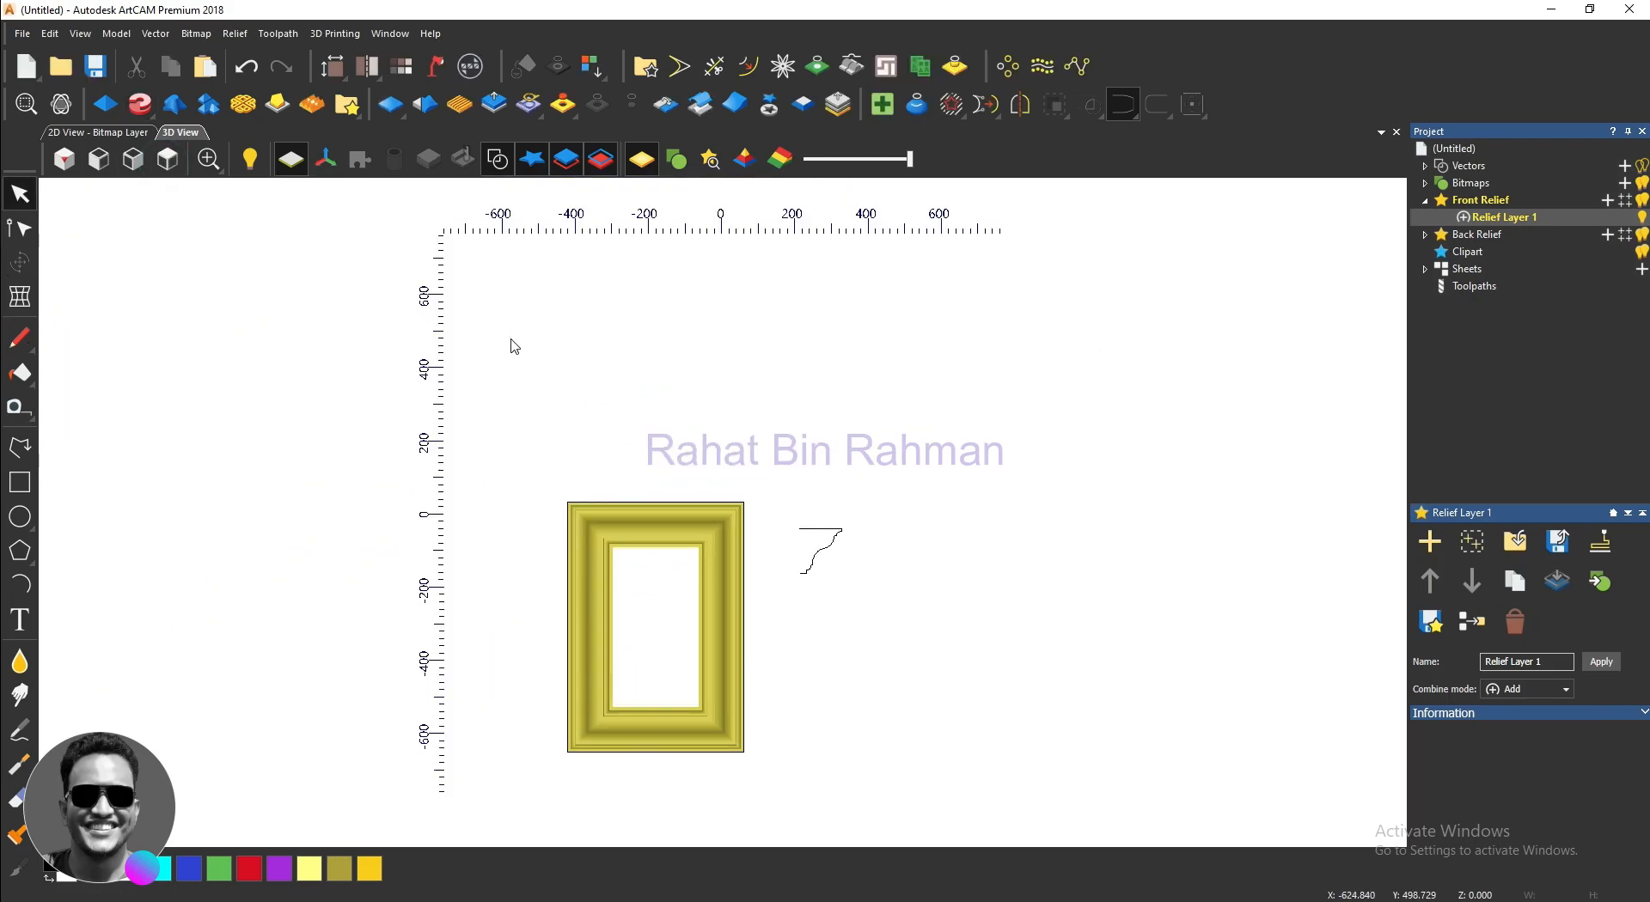
{"action": "scroll", "coordinate": [619, 645], "scroll_direction": "up", "scroll_amount": 4}
{"action": "left_click_drag", "start_coordinate": [678, 553], "coordinate": [771, 540]}
{"action": "scroll", "coordinate": [771, 539], "scroll_direction": "down", "scroll_amount": 3}
{"action": "middle_click_drag", "start_coordinate": [1220, 626], "coordinate": [1201, 617]}
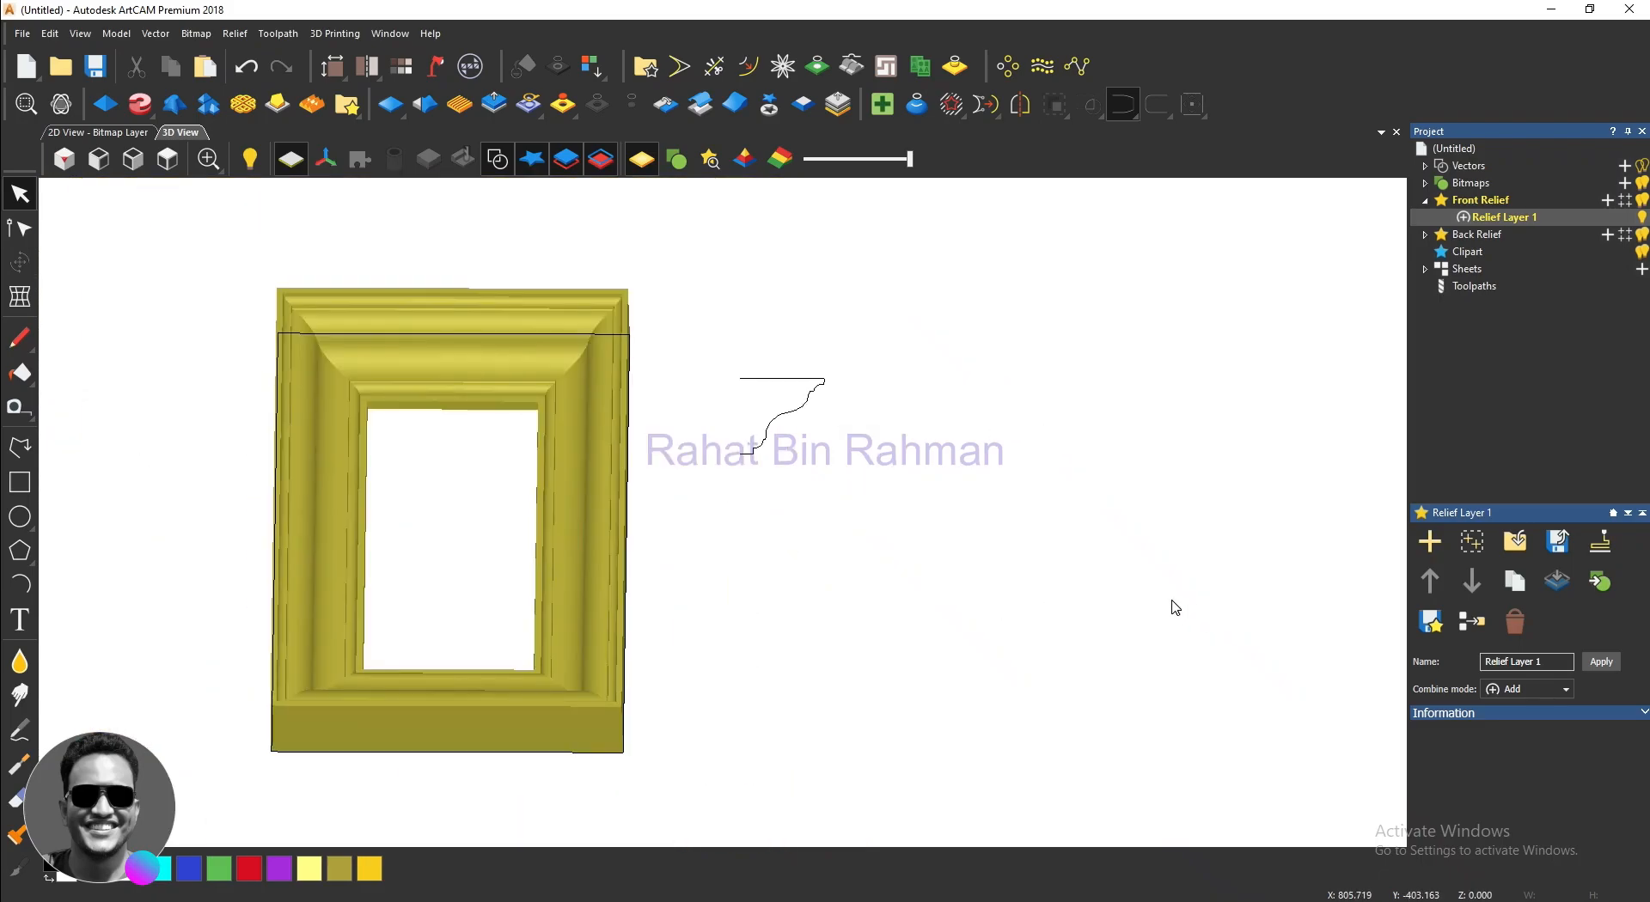
{"action": "left_click", "coordinate": [19, 483]}
{"action": "left_click_drag", "start_coordinate": [919, 255], "coordinate": [1183, 789]}
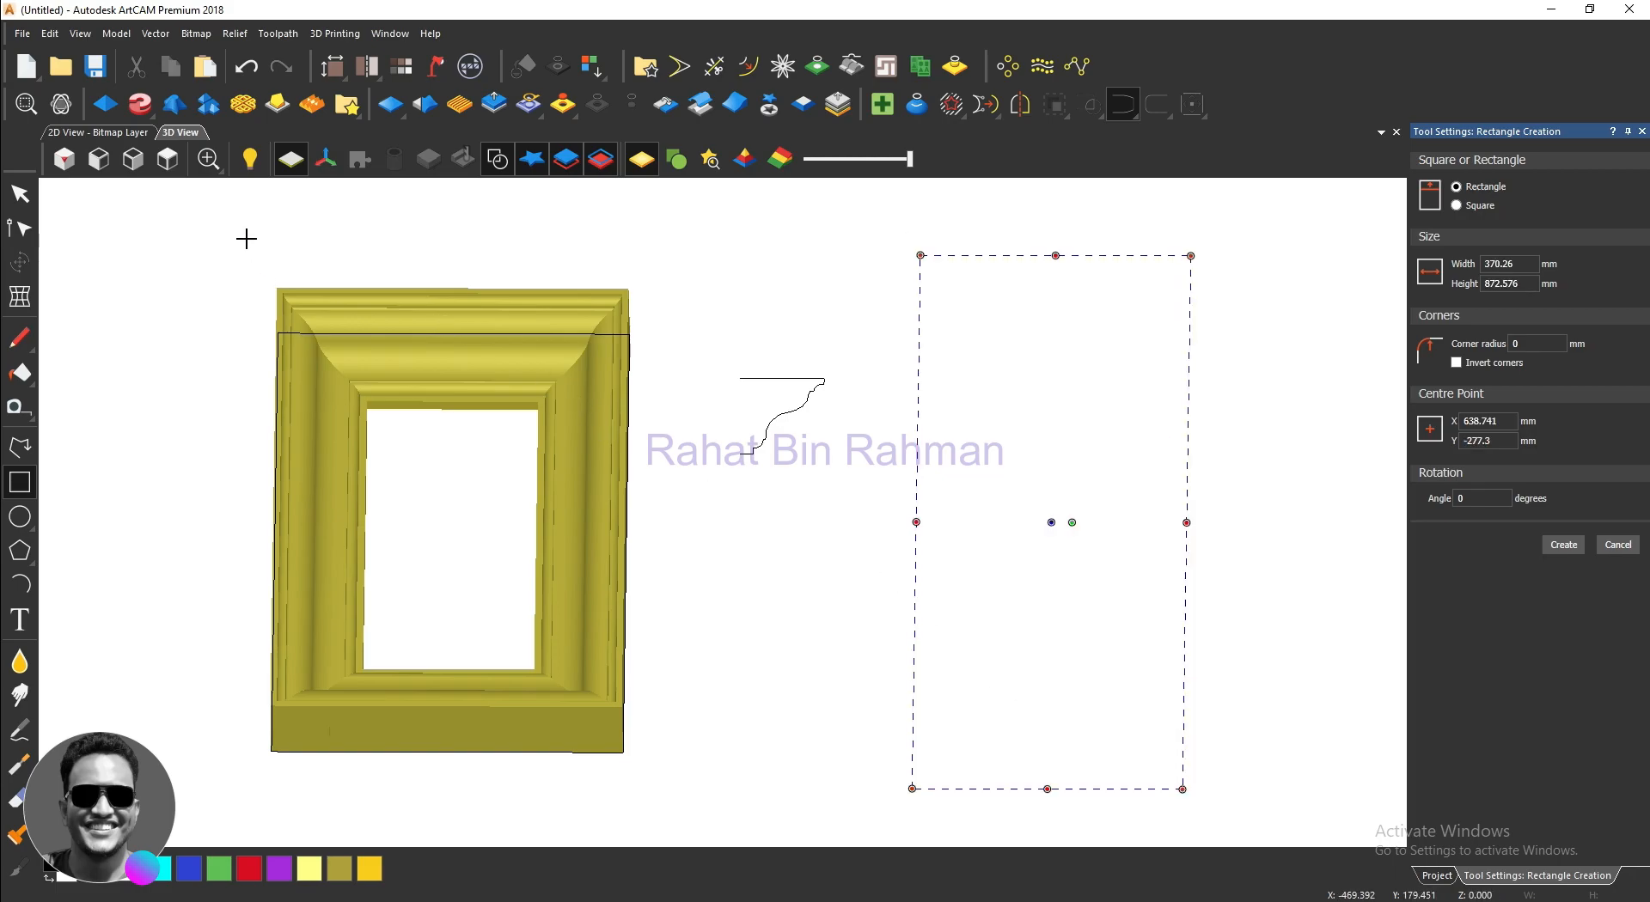
{"action": "left_click", "coordinate": [1619, 547]}
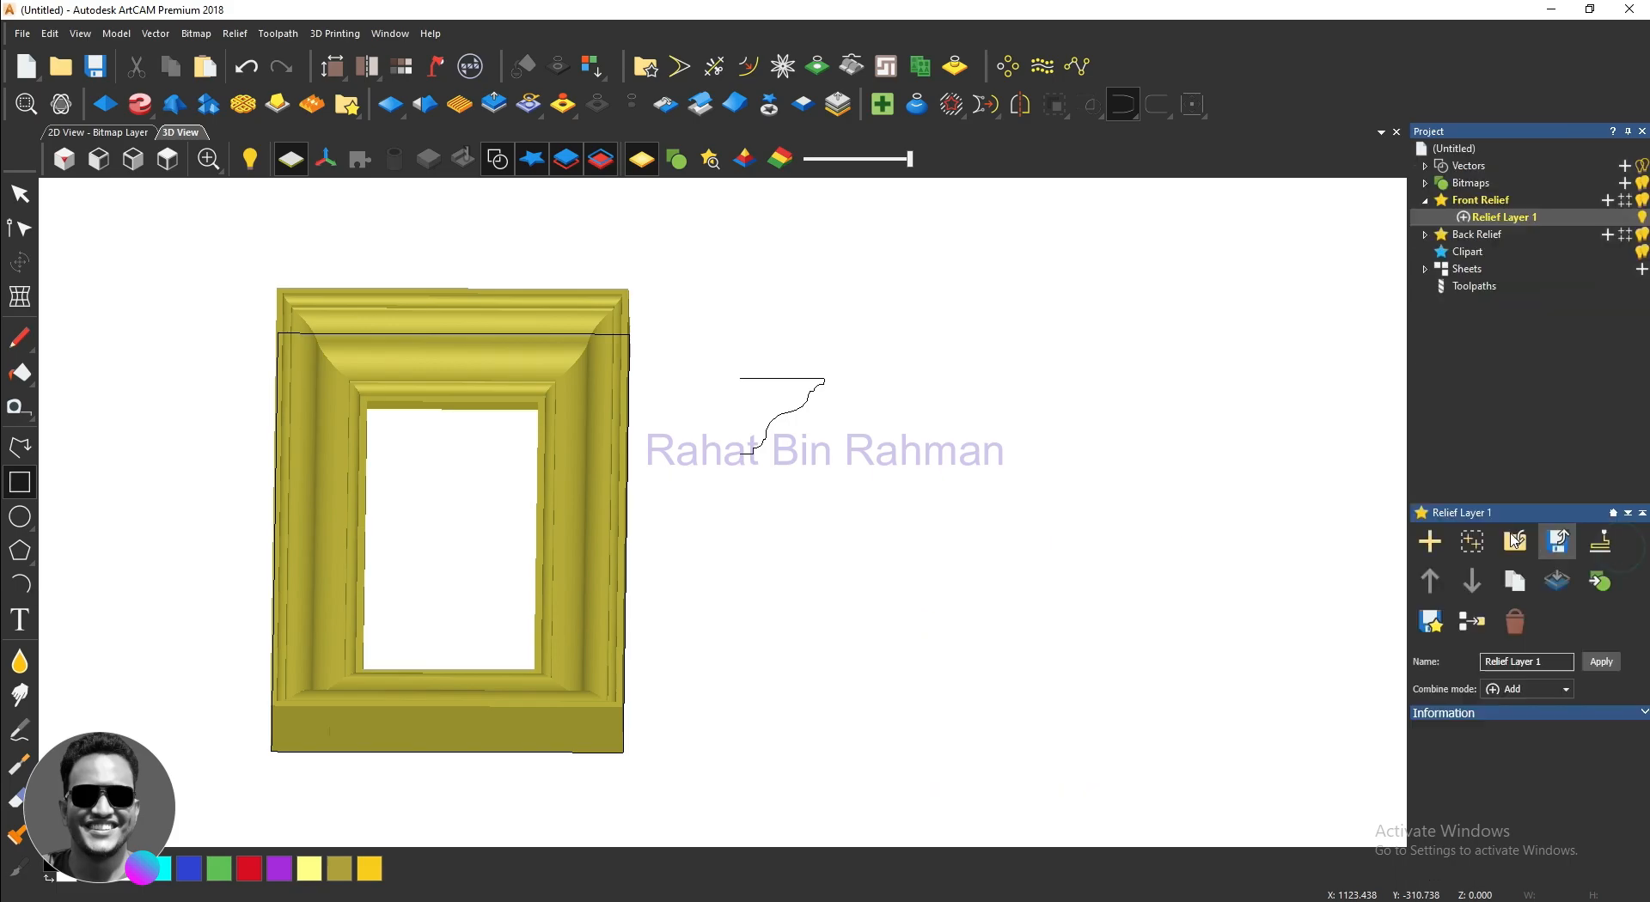
Step: Return to the top view and draw a rectangle about 367 mm wide and 924 mm high beside the frame
{"action": "left_click", "coordinate": [167, 163]}
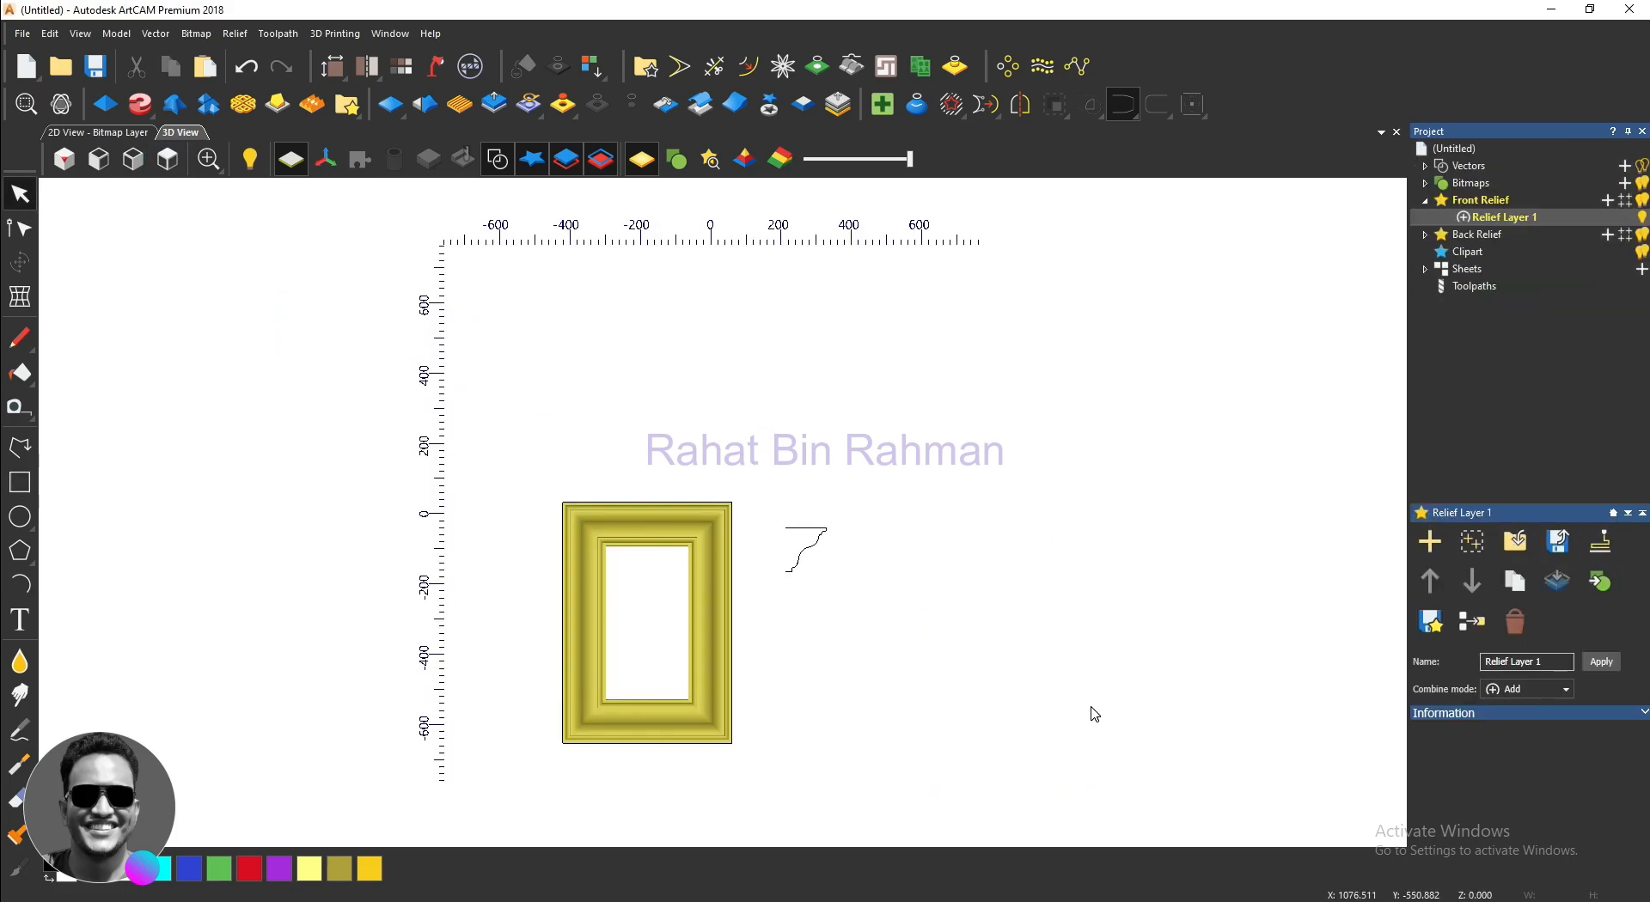
{"action": "scroll", "coordinate": [1088, 704], "scroll_direction": "up", "scroll_amount": 1}
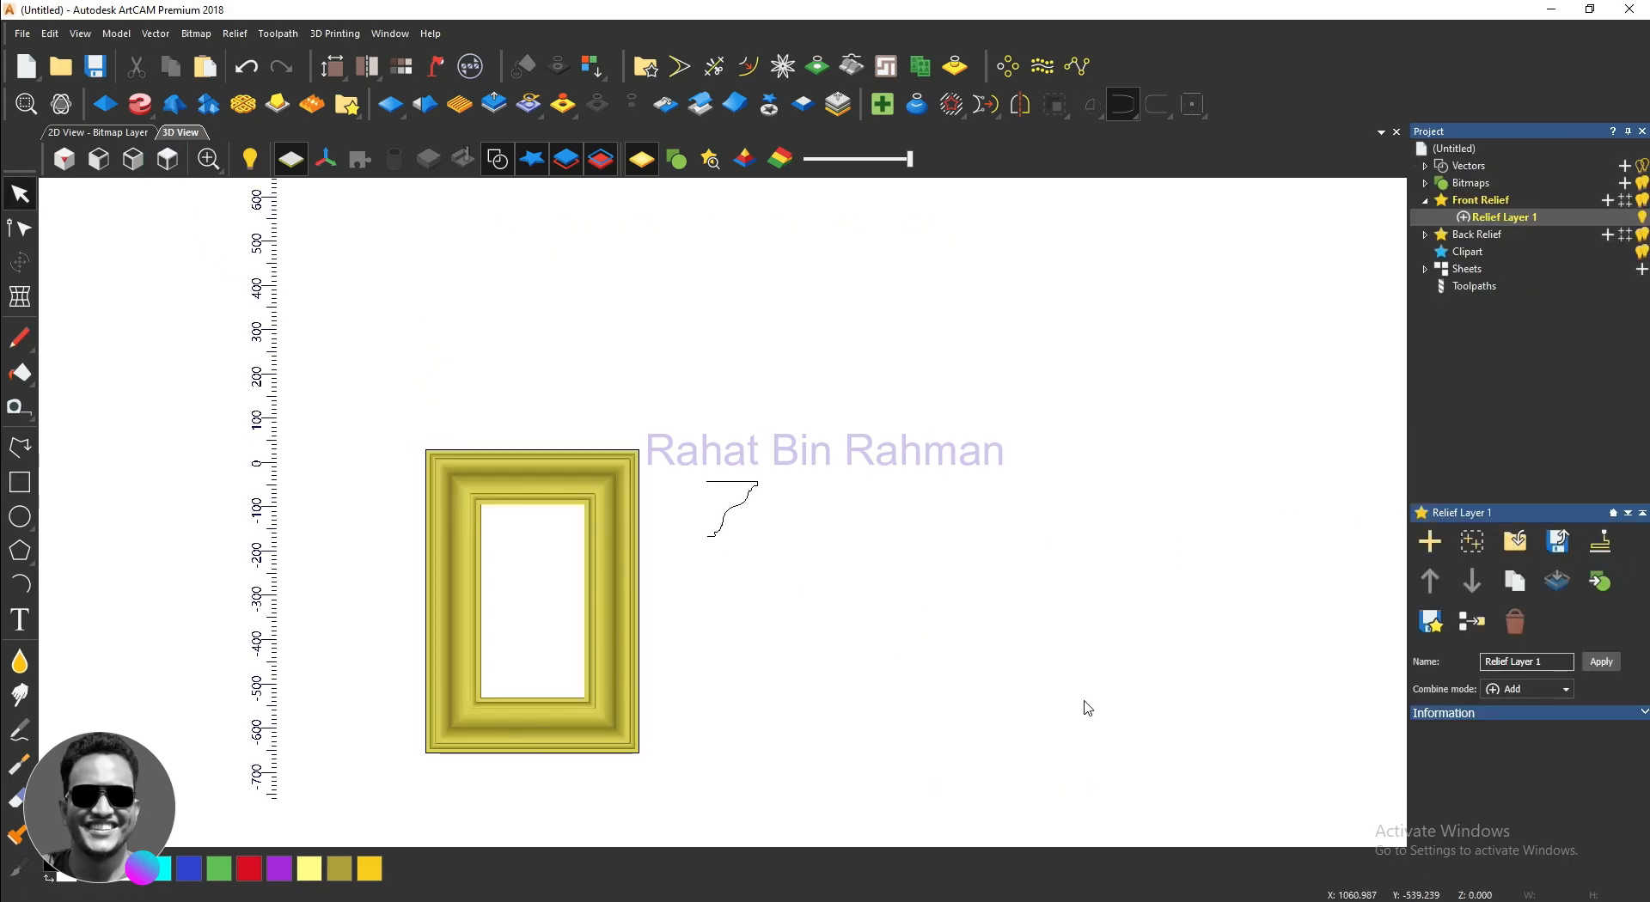
{"action": "left_click", "coordinate": [19, 482]}
{"action": "left_click", "coordinate": [752, 321]}
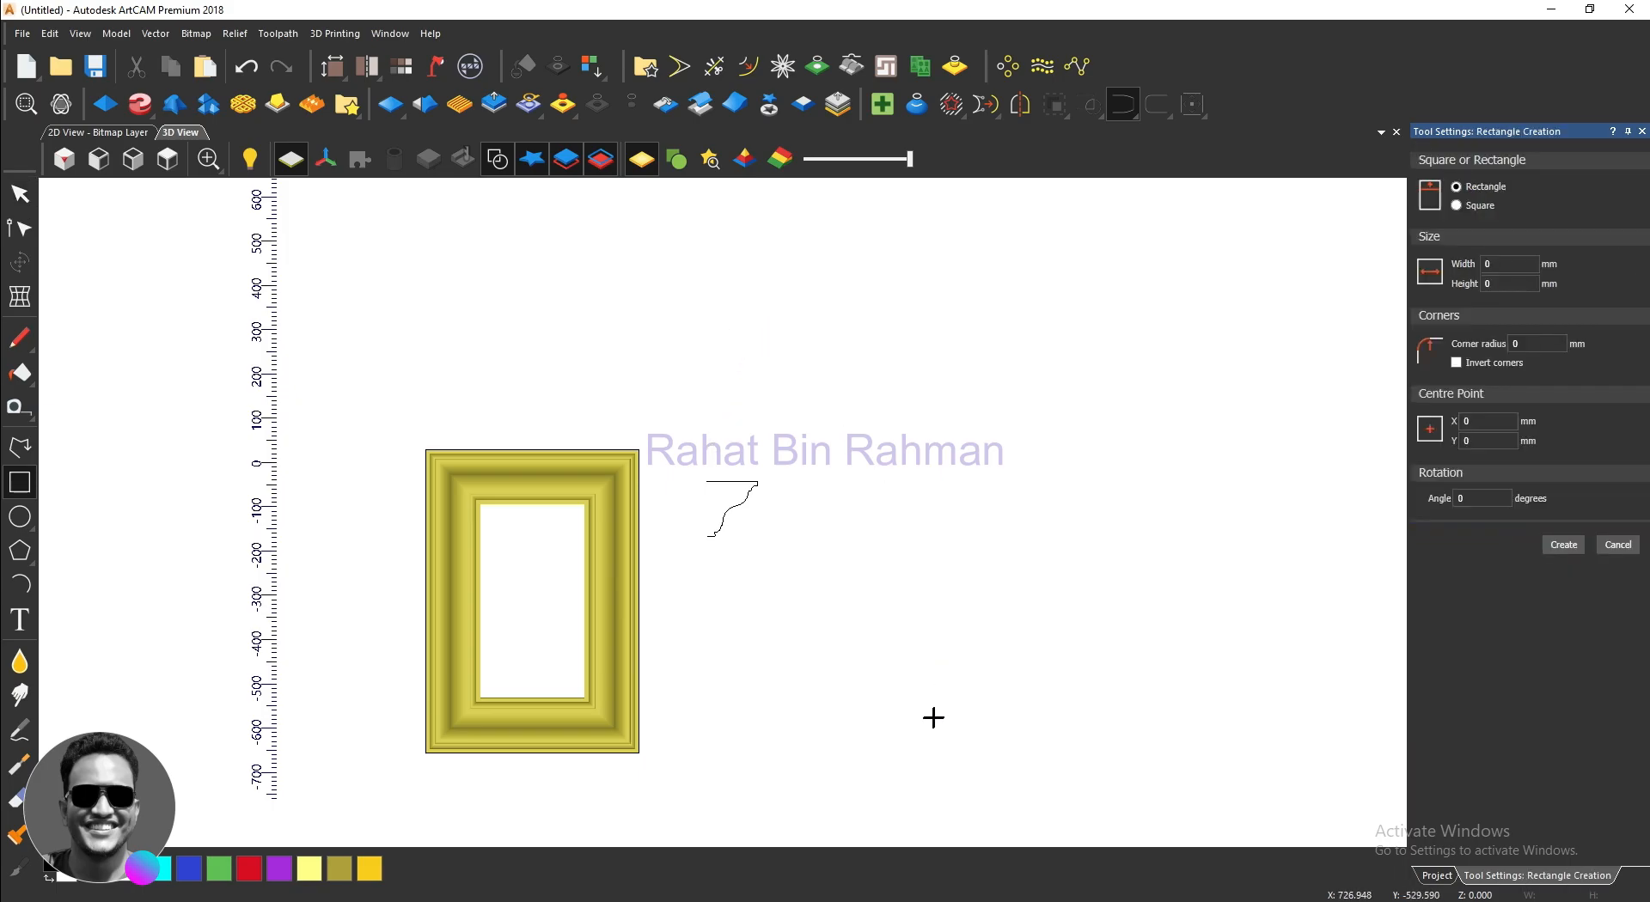
{"action": "left_click", "coordinate": [913, 730]}
{"action": "right_click", "coordinate": [913, 729]}
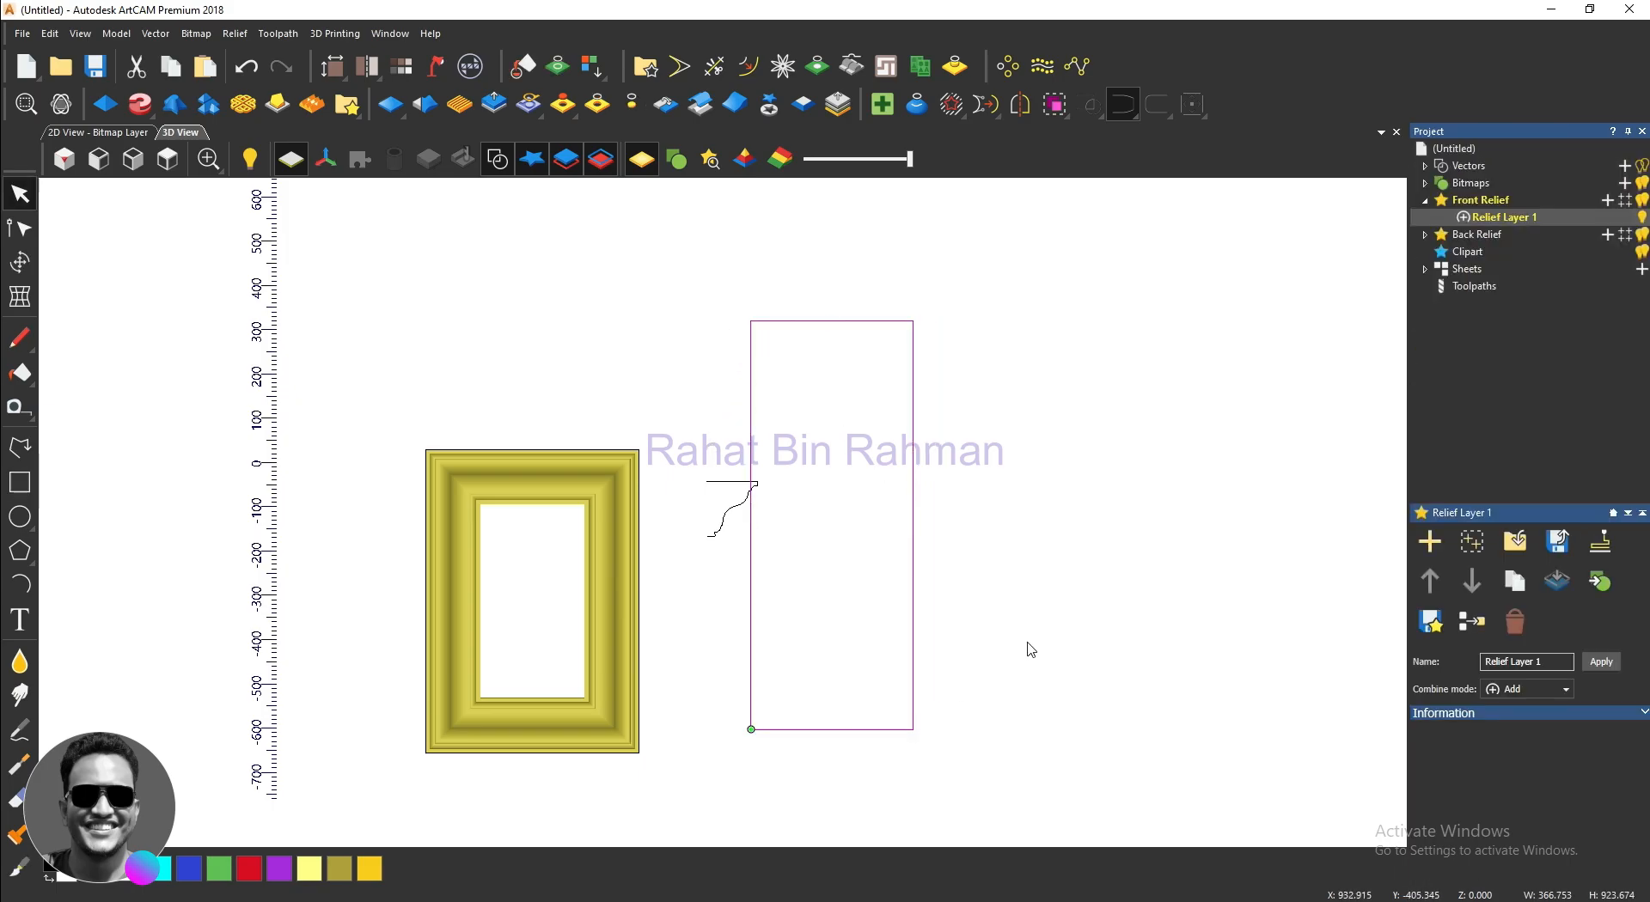
Step: Delete the new rectangle's two horizontal spans in node editing so that only its vertical sides remain
{"action": "left_click", "coordinate": [832, 730]}
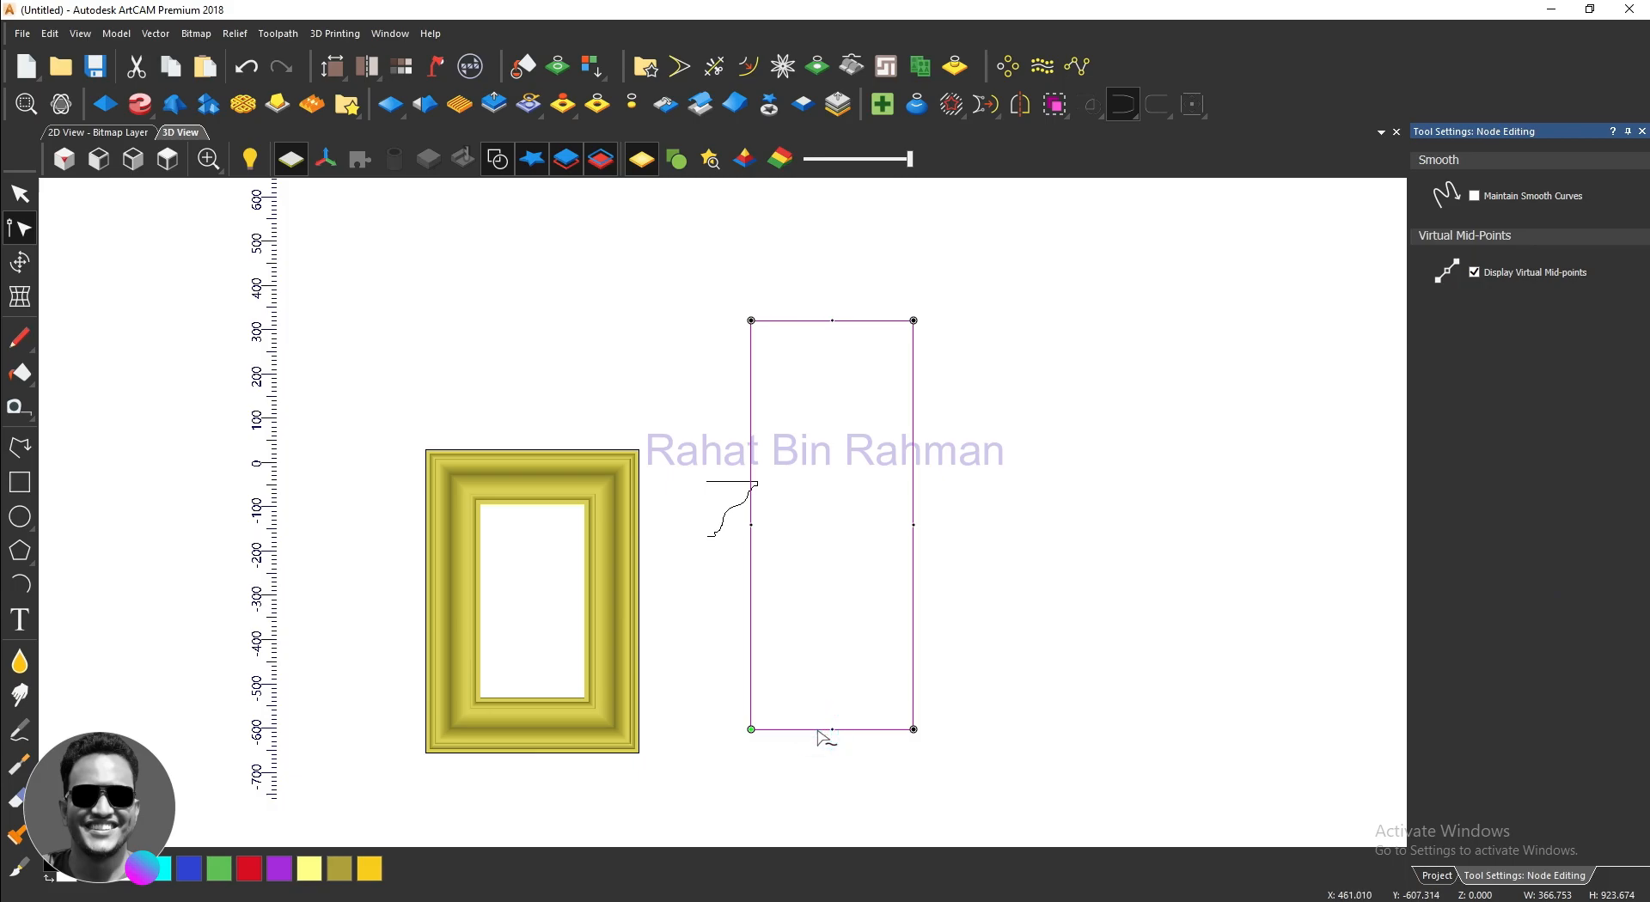
{"action": "left_click", "coordinate": [818, 730]}
{"action": "key", "text": "Delete"}
{"action": "left_click", "coordinate": [841, 377]}
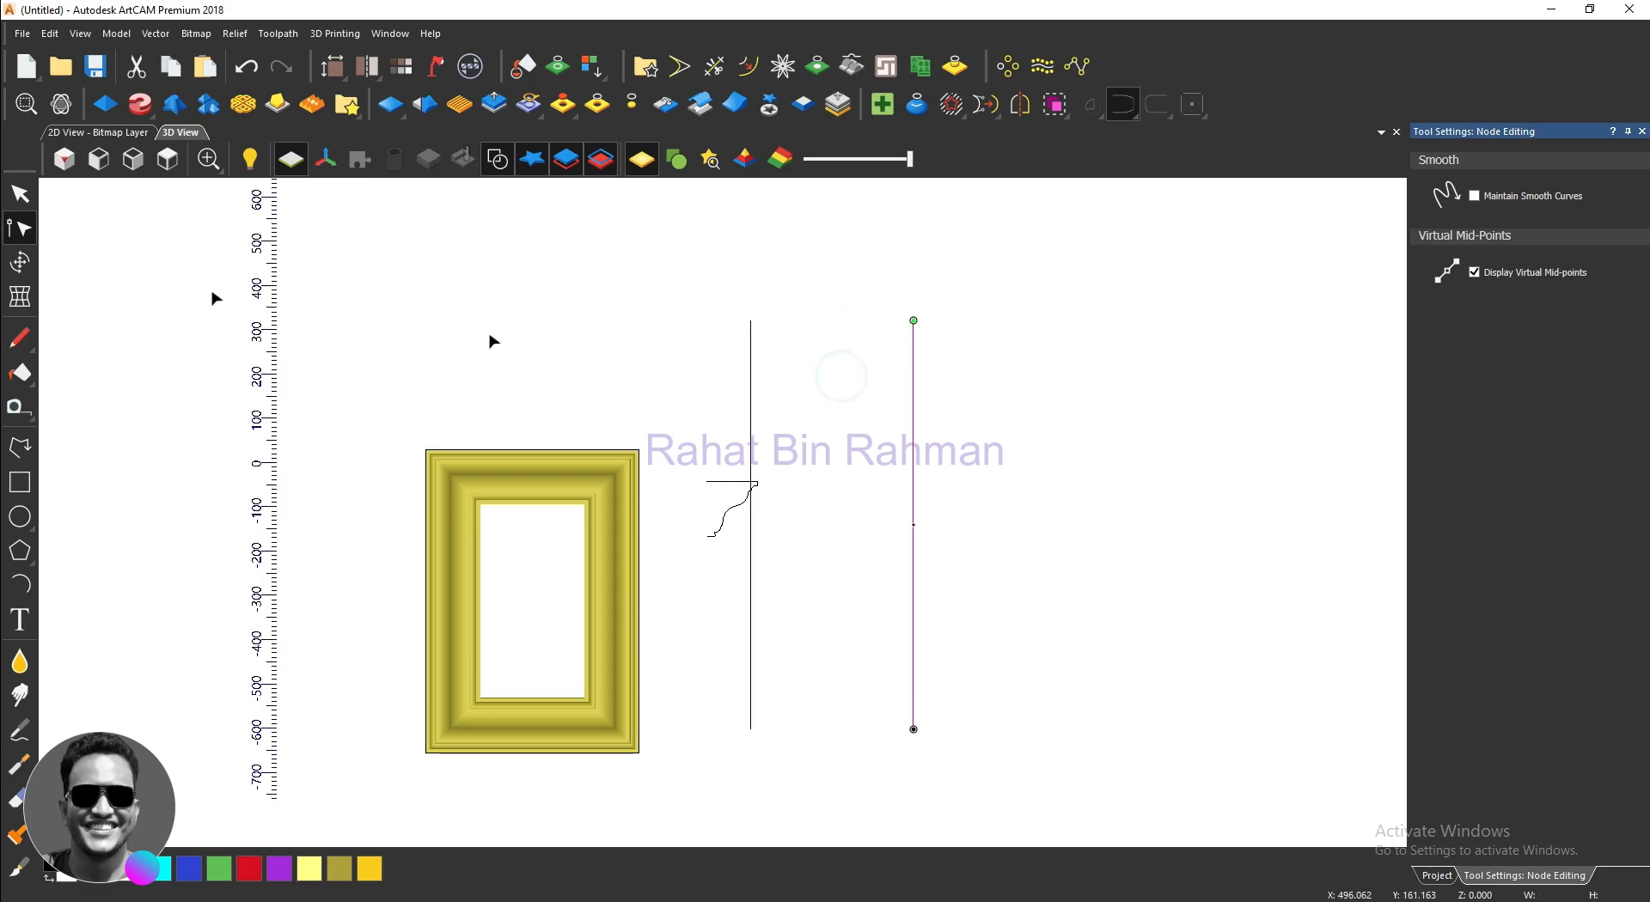
Step: Scale the cornice profile proportionally to a height of 20 mm
{"action": "left_click", "coordinate": [20, 194]}
{"action": "left_click_drag", "start_coordinate": [833, 397], "coordinate": [727, 359]}
{"action": "left_click_drag", "start_coordinate": [714, 578], "coordinate": [675, 523]}
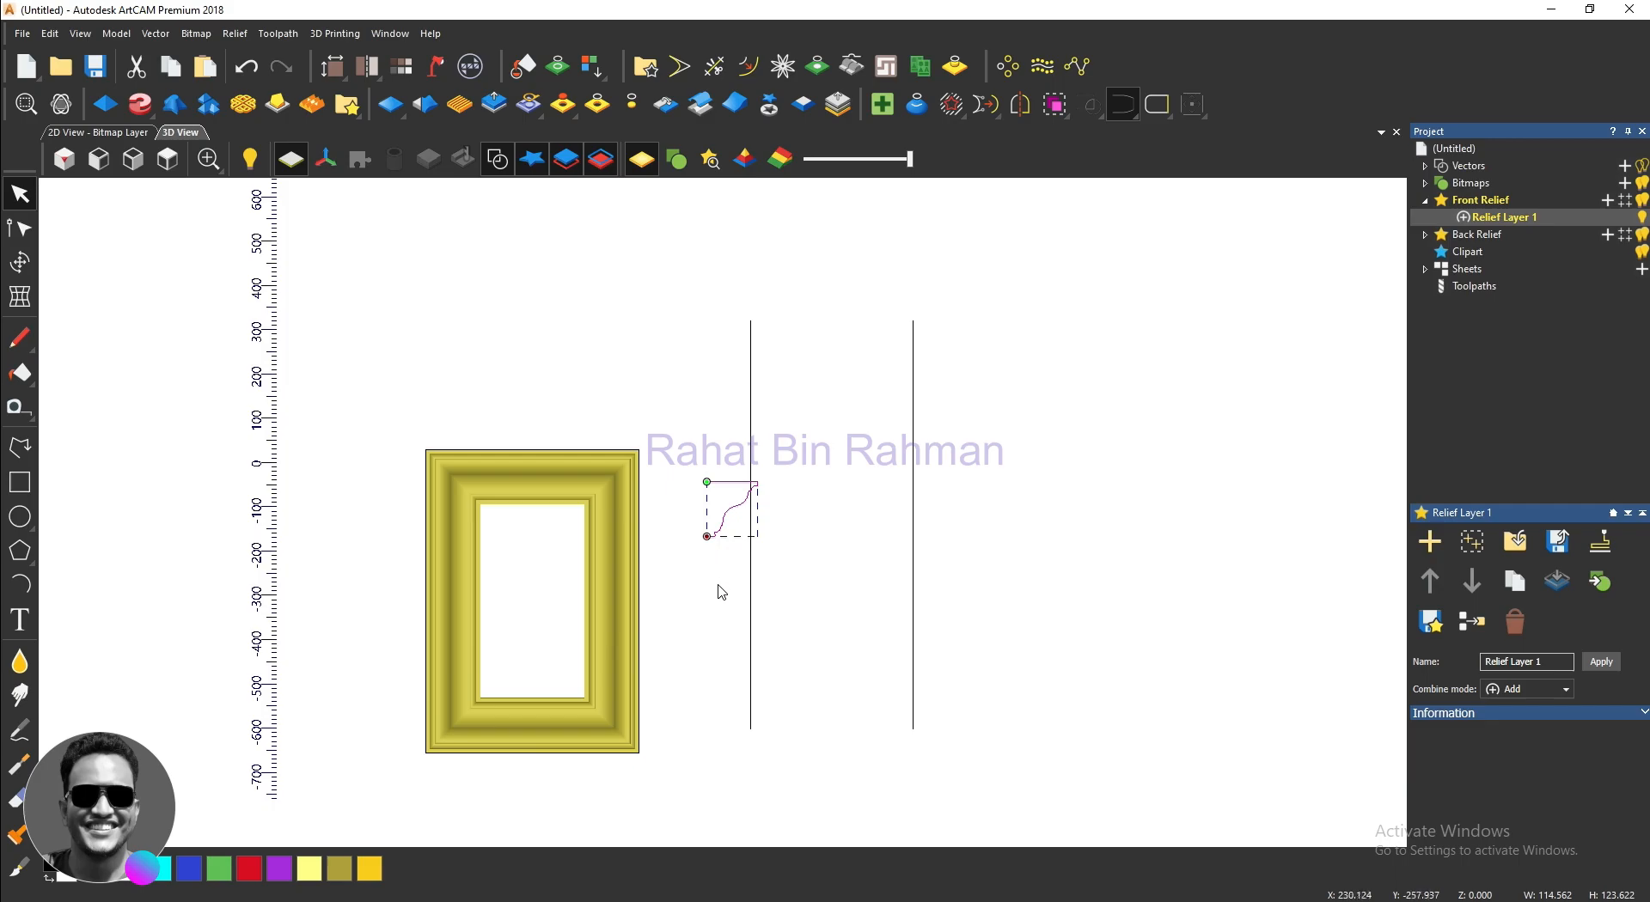
{"action": "left_click", "coordinate": [20, 262]}
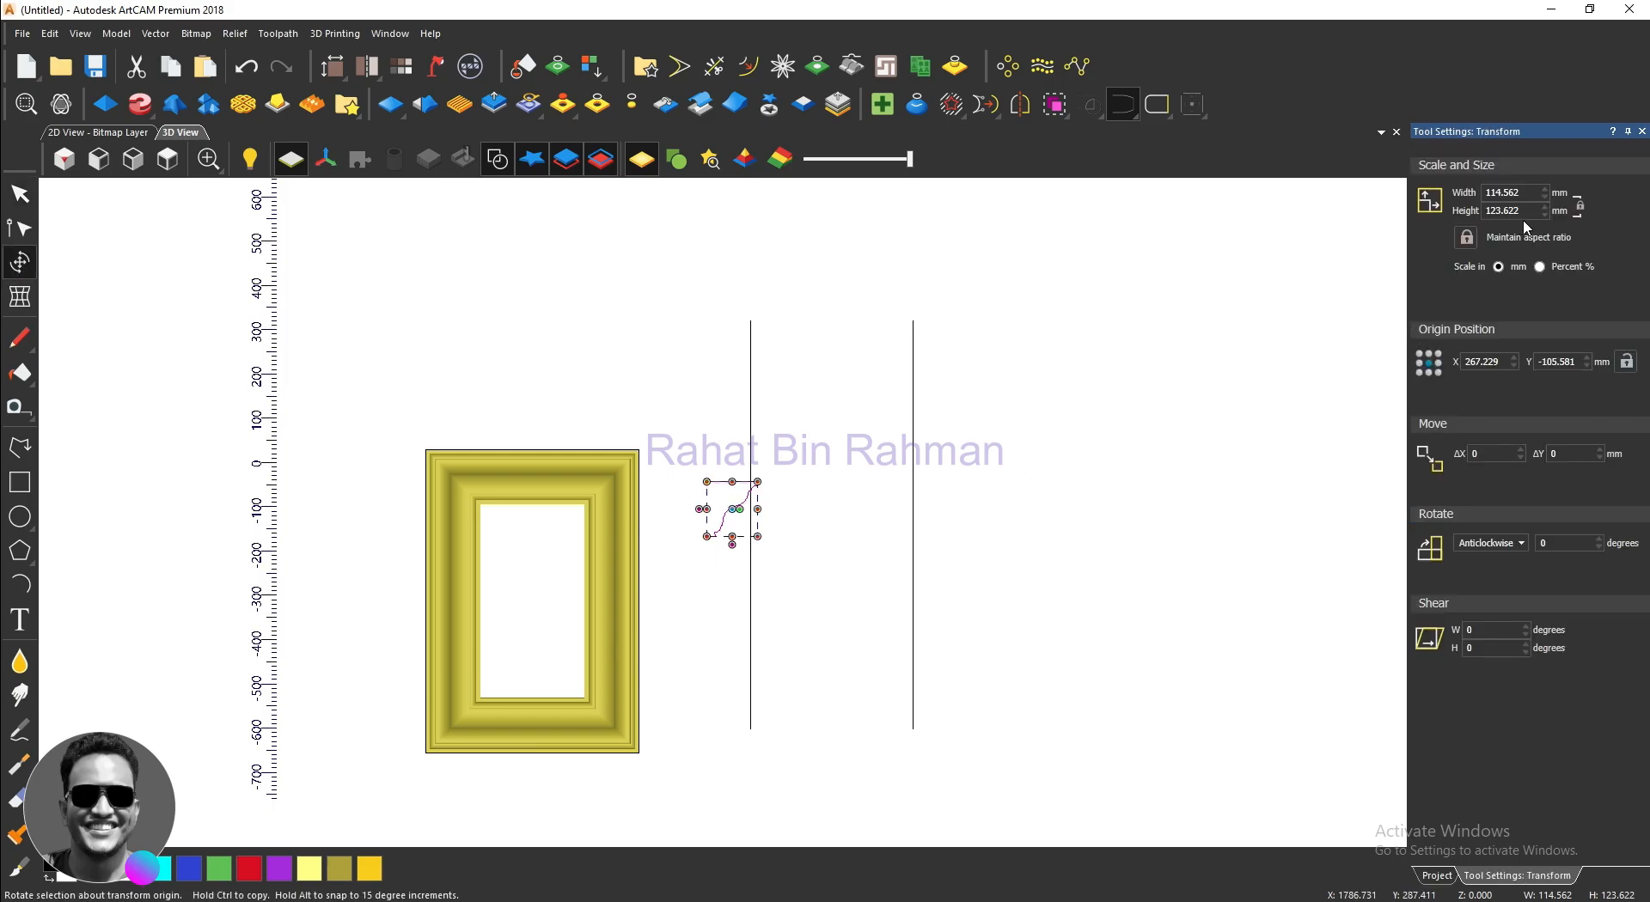
{"action": "left_click", "coordinate": [1525, 210]}
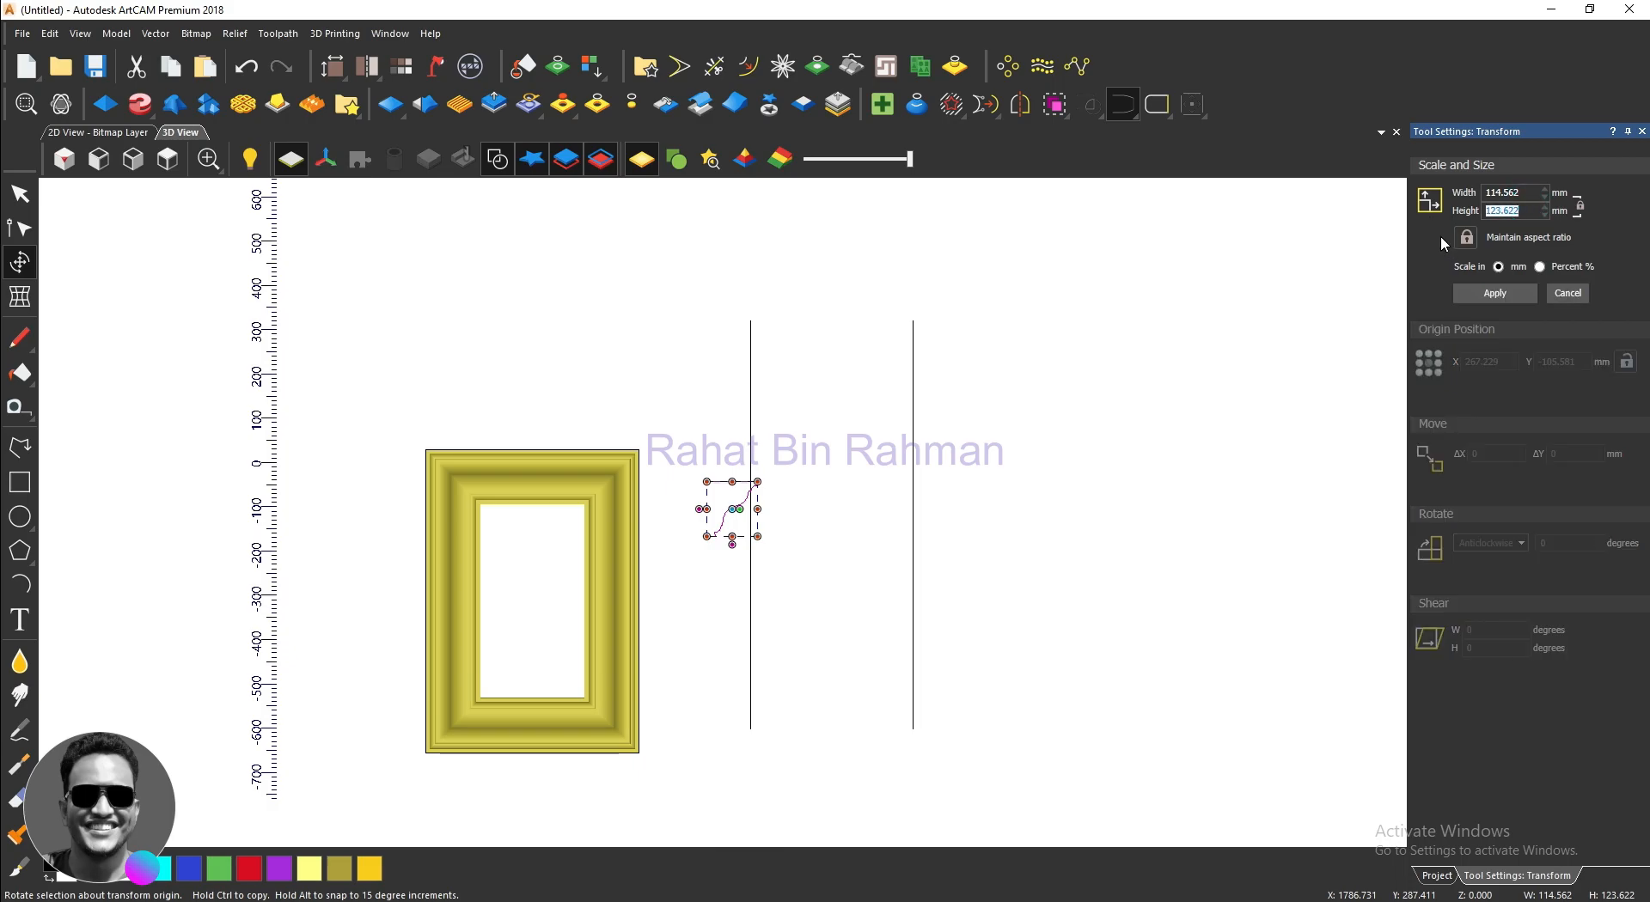
{"action": "type", "text": "20"}
{"action": "left_click", "coordinate": [1494, 294]}
{"action": "scroll", "coordinate": [744, 526], "scroll_direction": "up", "scroll_amount": 3}
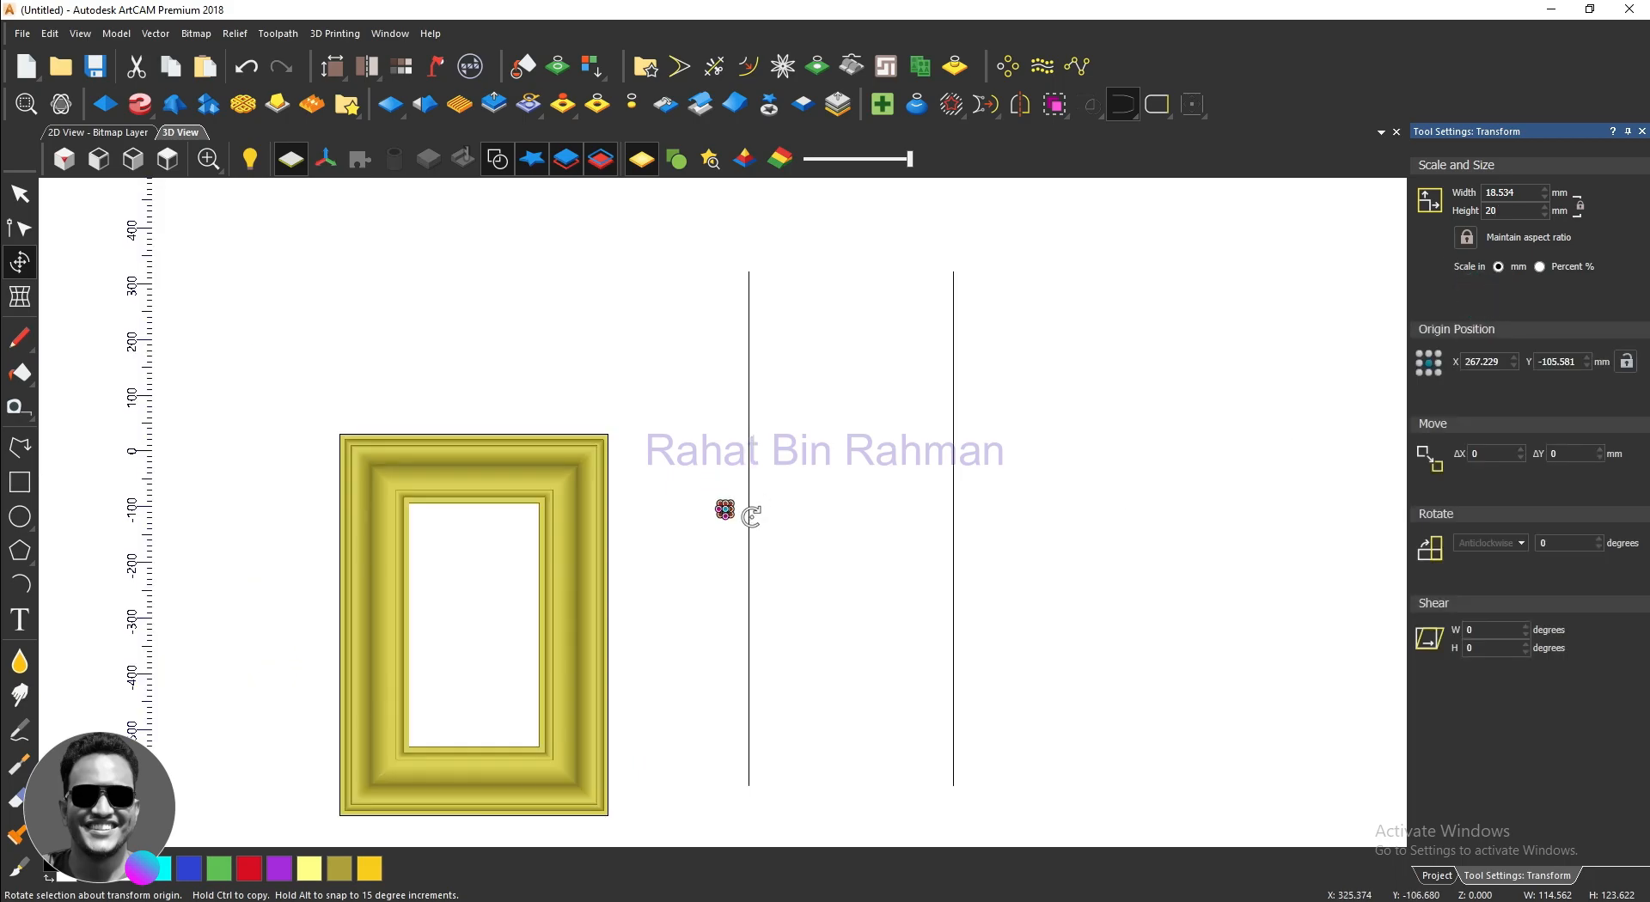
{"action": "scroll", "coordinate": [723, 515], "scroll_direction": "up", "scroll_amount": 6}
{"action": "scroll", "coordinate": [698, 493], "scroll_direction": "down", "scroll_amount": 3}
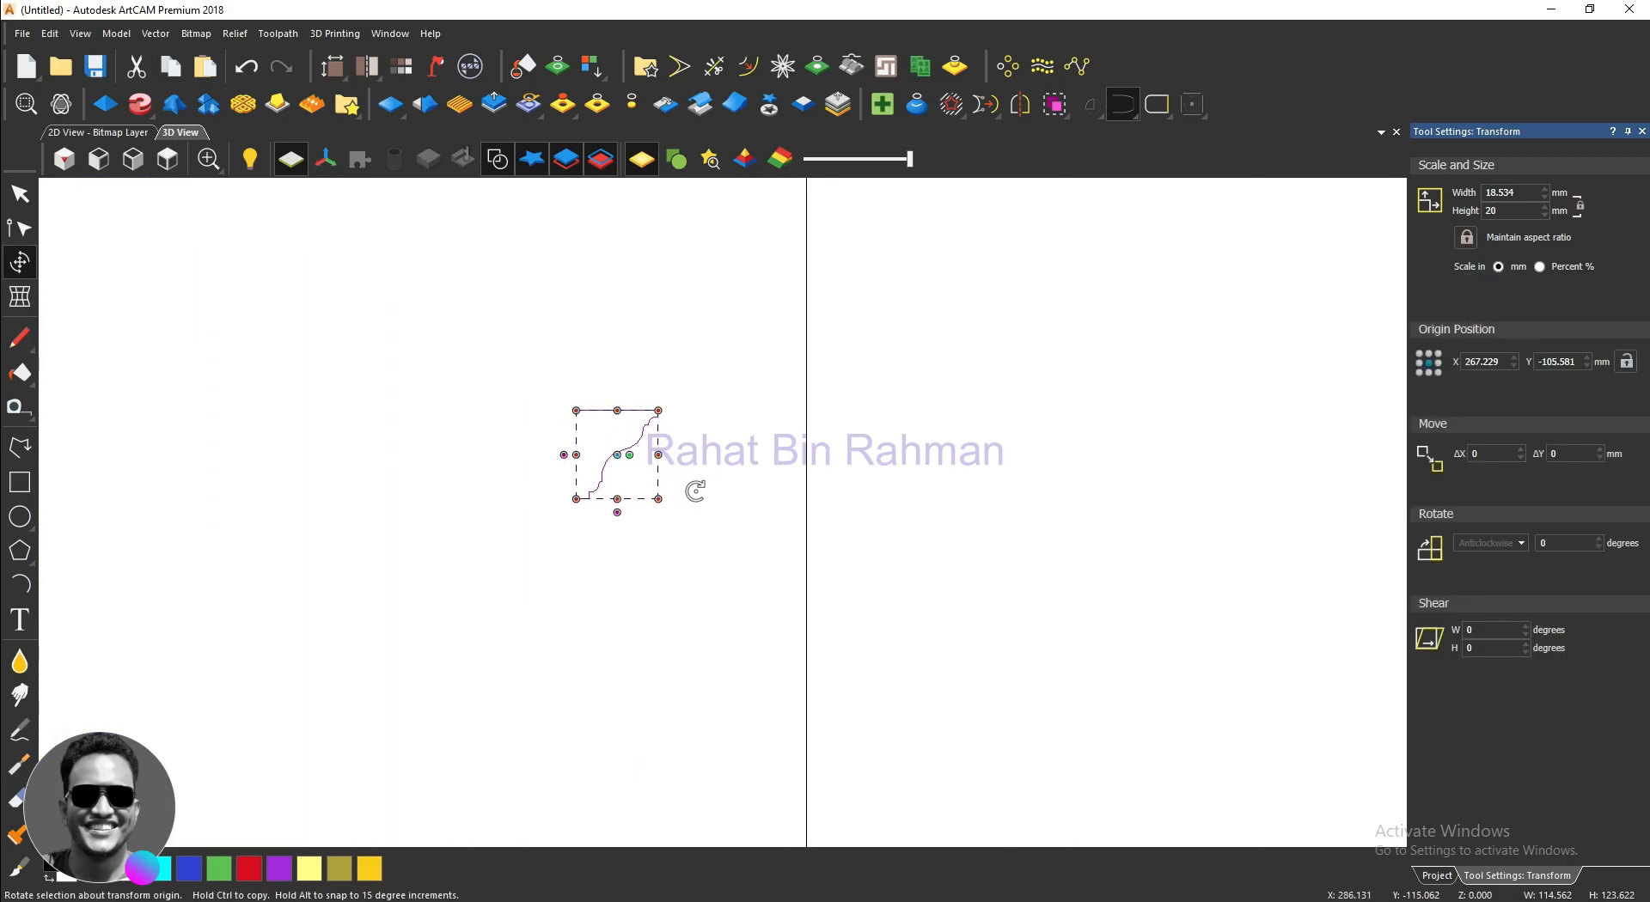
{"action": "left_click", "coordinate": [833, 509]}
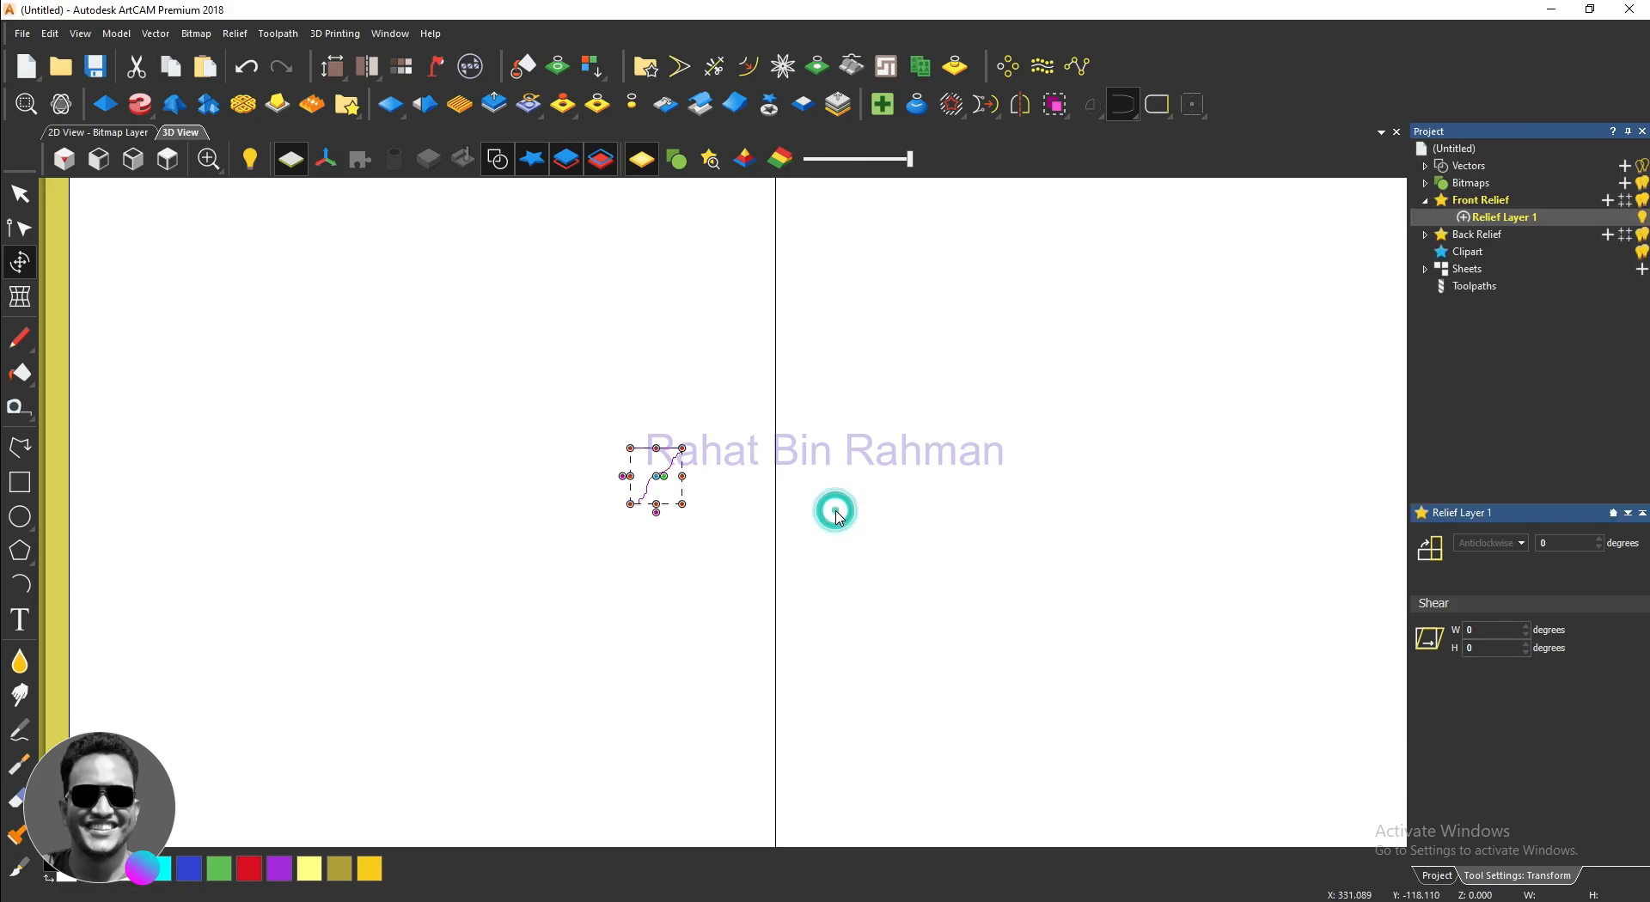
Step: Extrude along the vertical line nearest the frame as drive rail, with the 20 mm high cornice profile as start profile
{"action": "scroll", "coordinate": [839, 512], "scroll_direction": "down", "scroll_amount": 2}
{"action": "left_click_drag", "start_coordinate": [868, 662], "coordinate": [742, 582]}
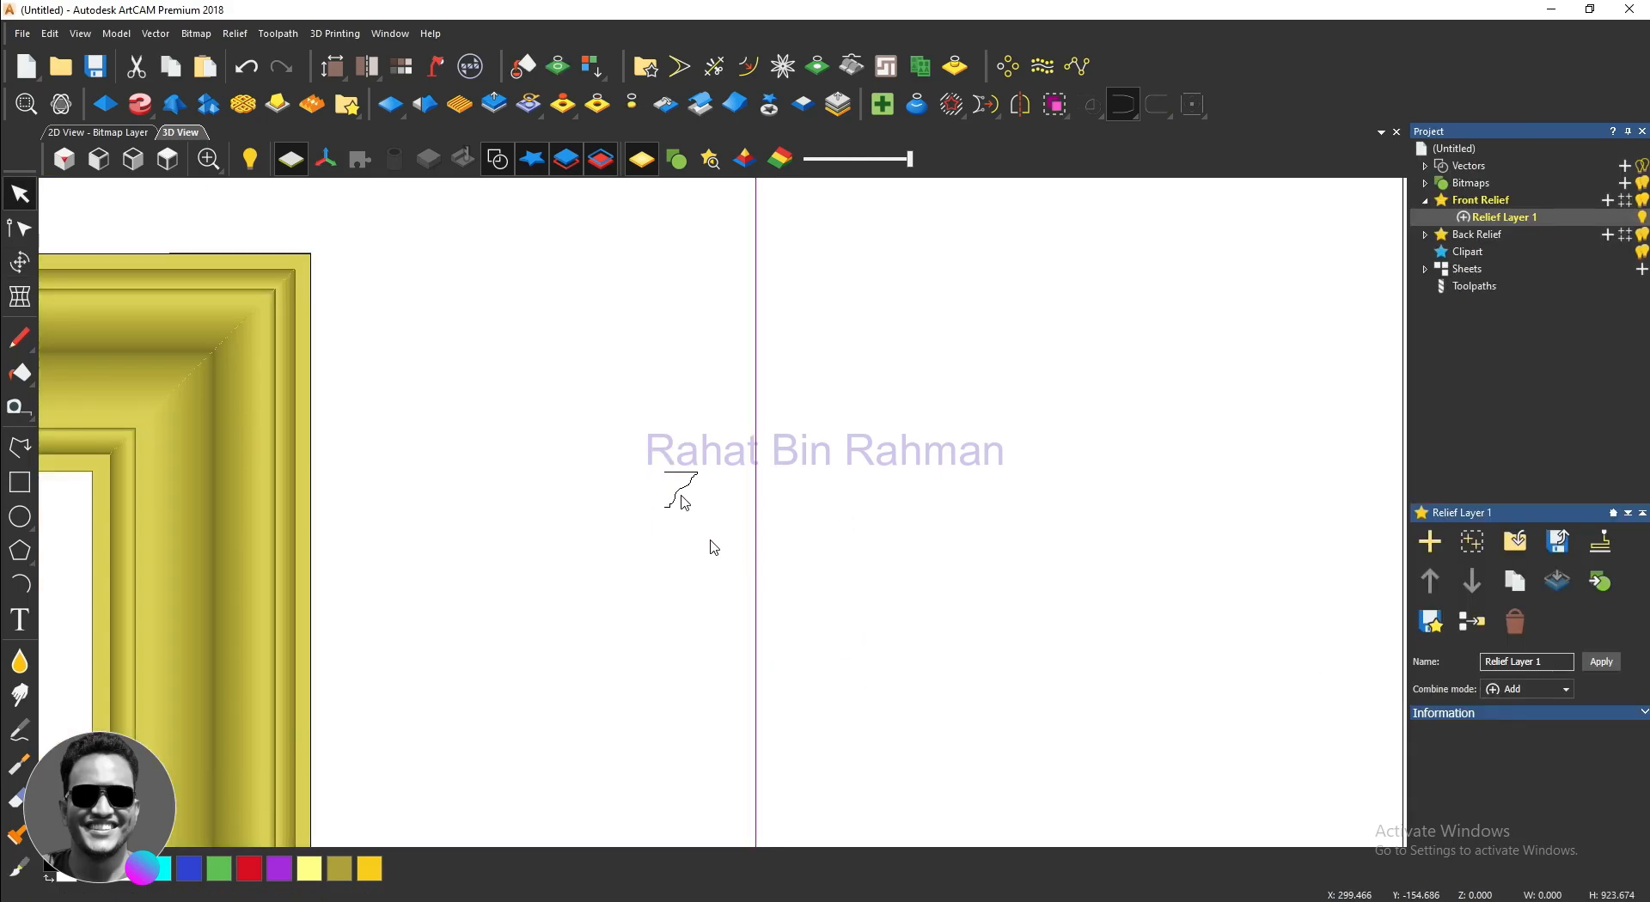
{"action": "left_click", "coordinate": [140, 104]}
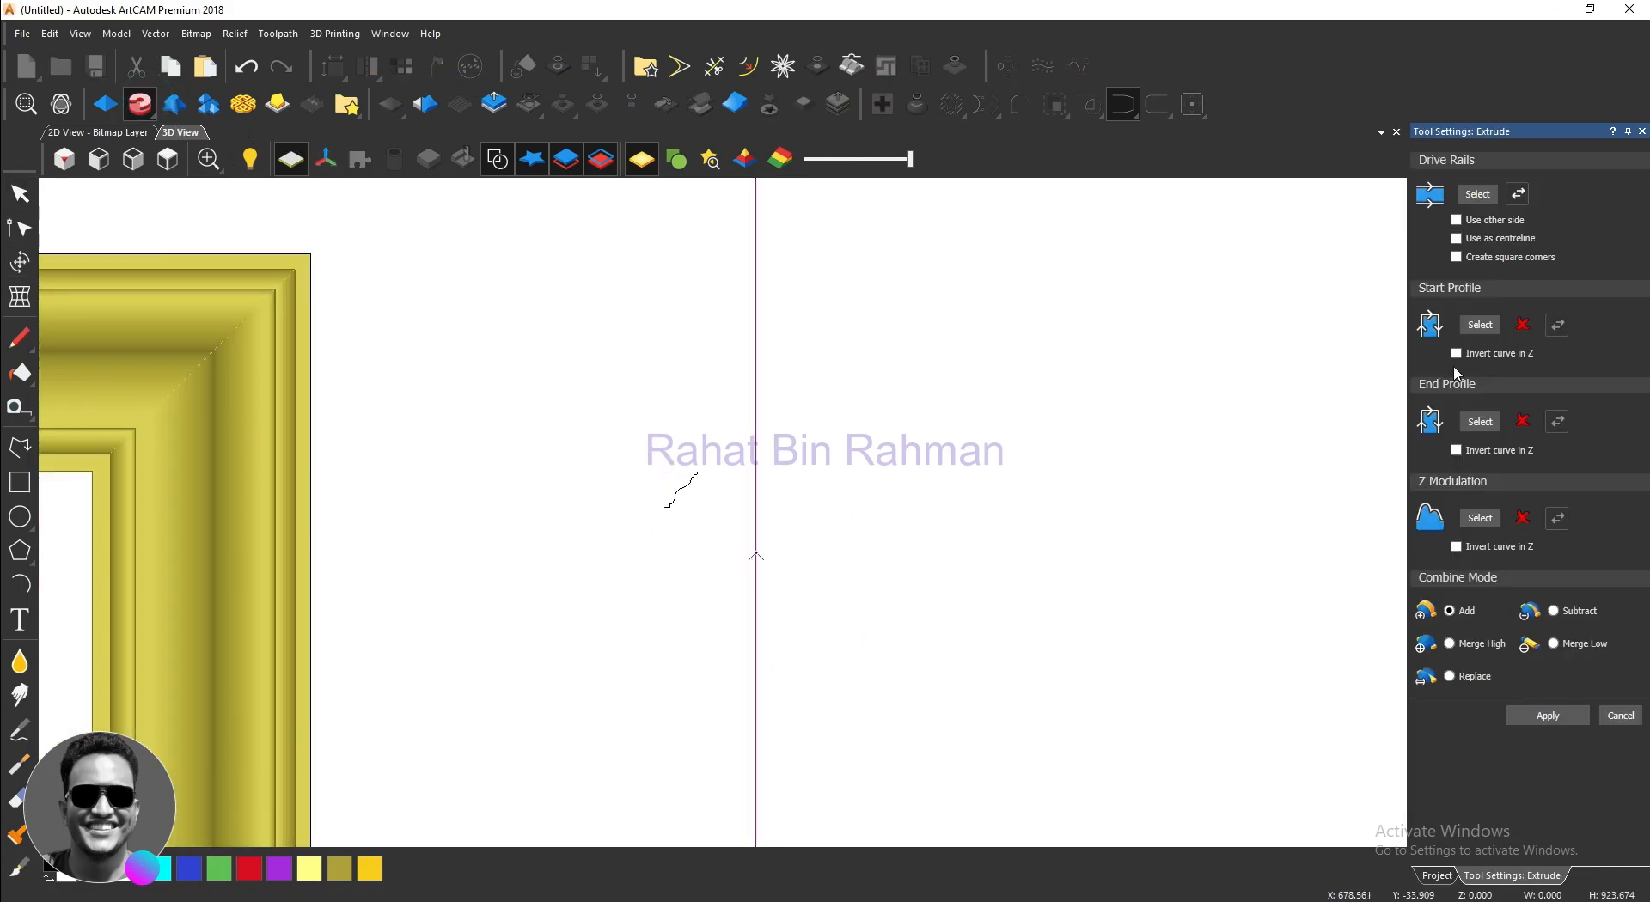
{"action": "left_click", "coordinate": [1477, 196]}
{"action": "left_click", "coordinate": [688, 503]}
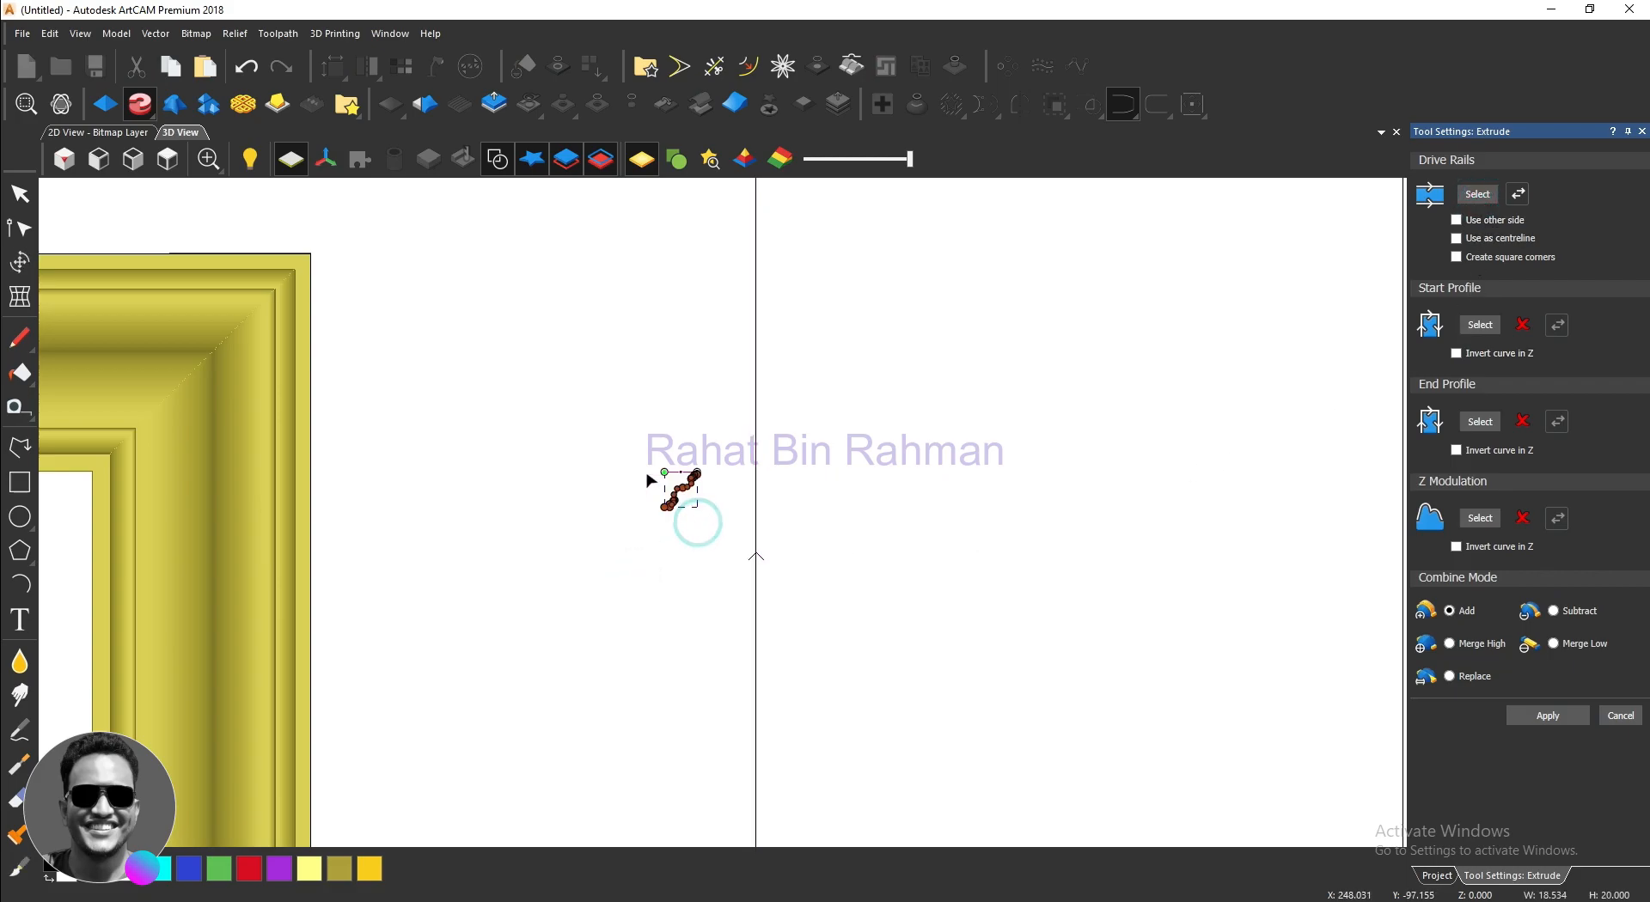
{"action": "left_click", "coordinate": [1481, 326]}
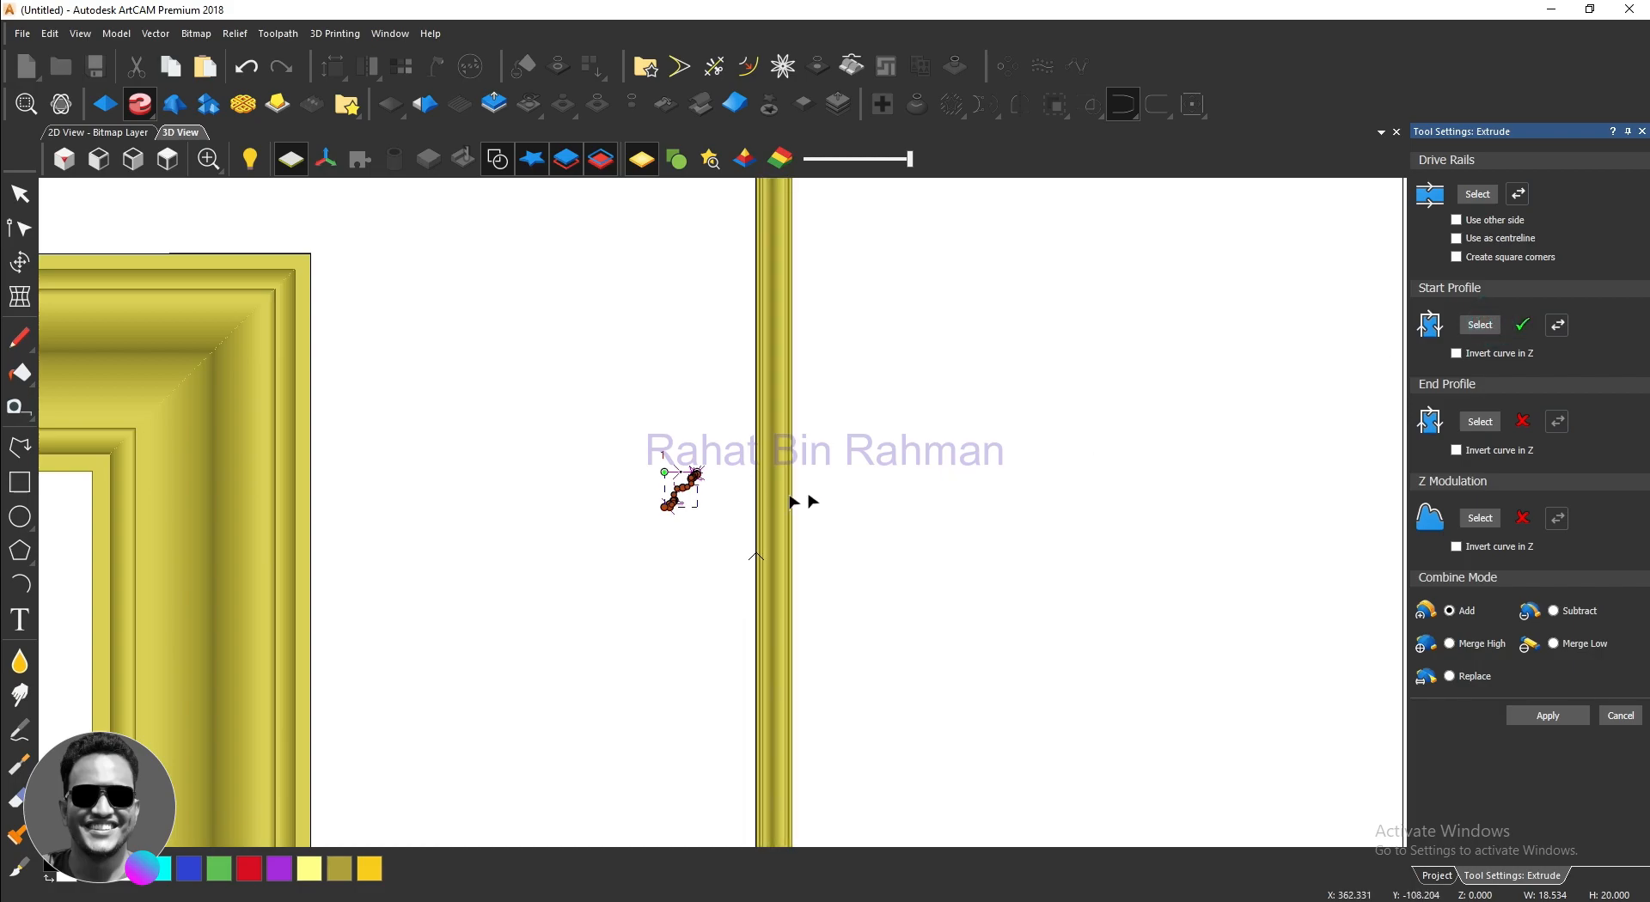
Step: Examine the straight moulding along its length and at its end cross-section in 3D
{"action": "scroll", "coordinate": [762, 501], "scroll_direction": "up", "scroll_amount": 2}
{"action": "scroll", "coordinate": [762, 501], "scroll_direction": "down", "scroll_amount": 6}
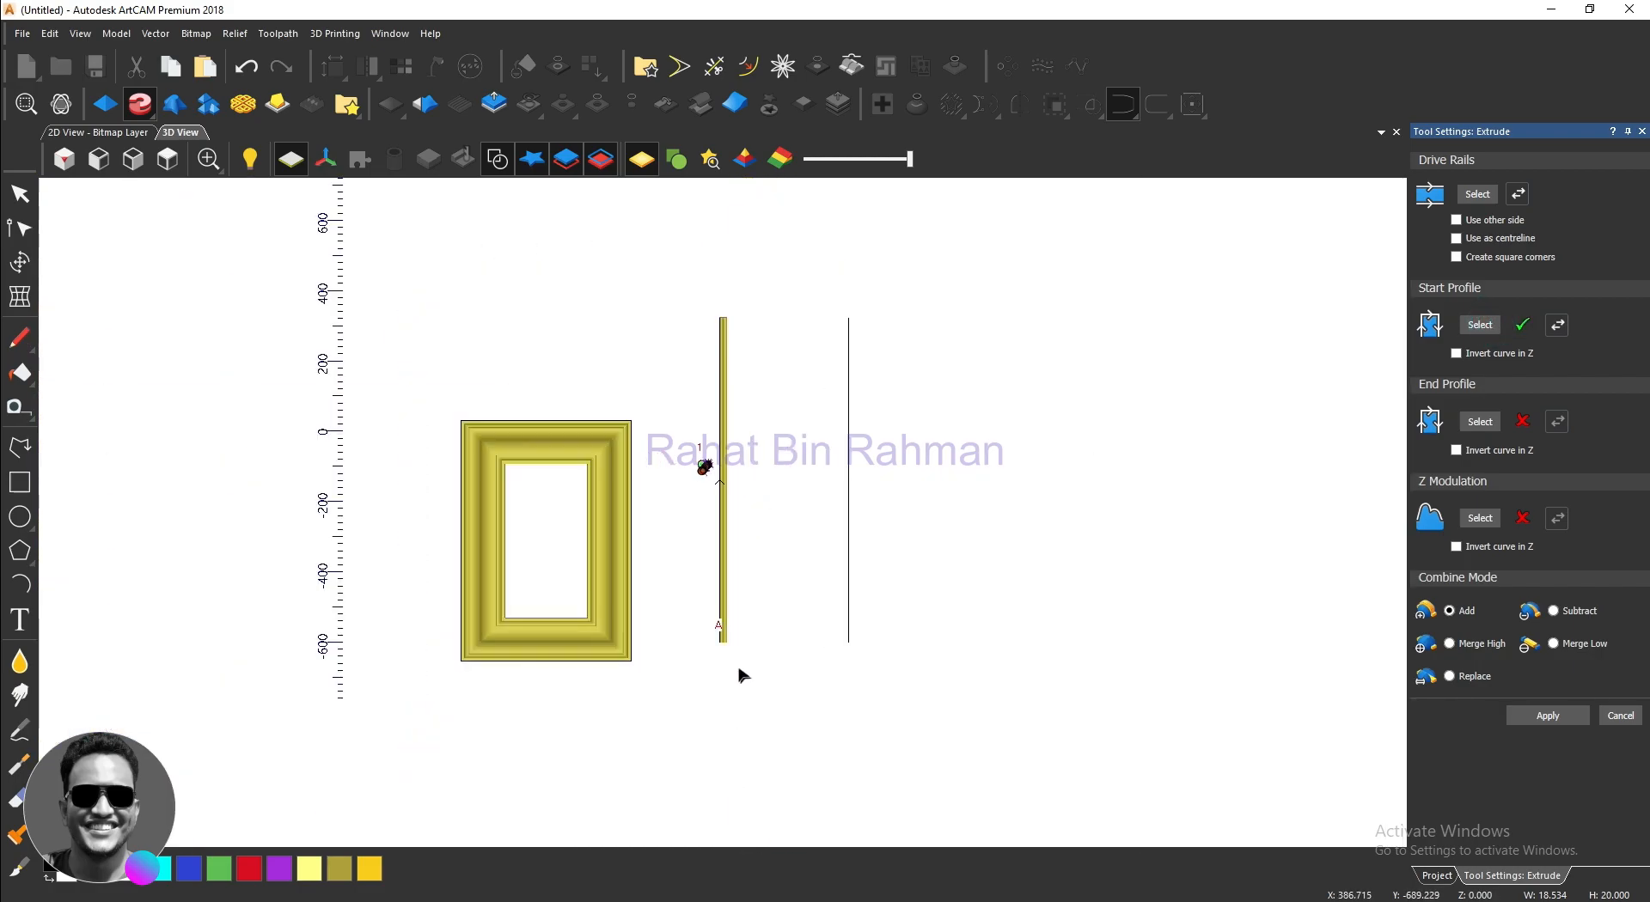
{"action": "scroll", "coordinate": [744, 677], "scroll_direction": "up", "scroll_amount": 2}
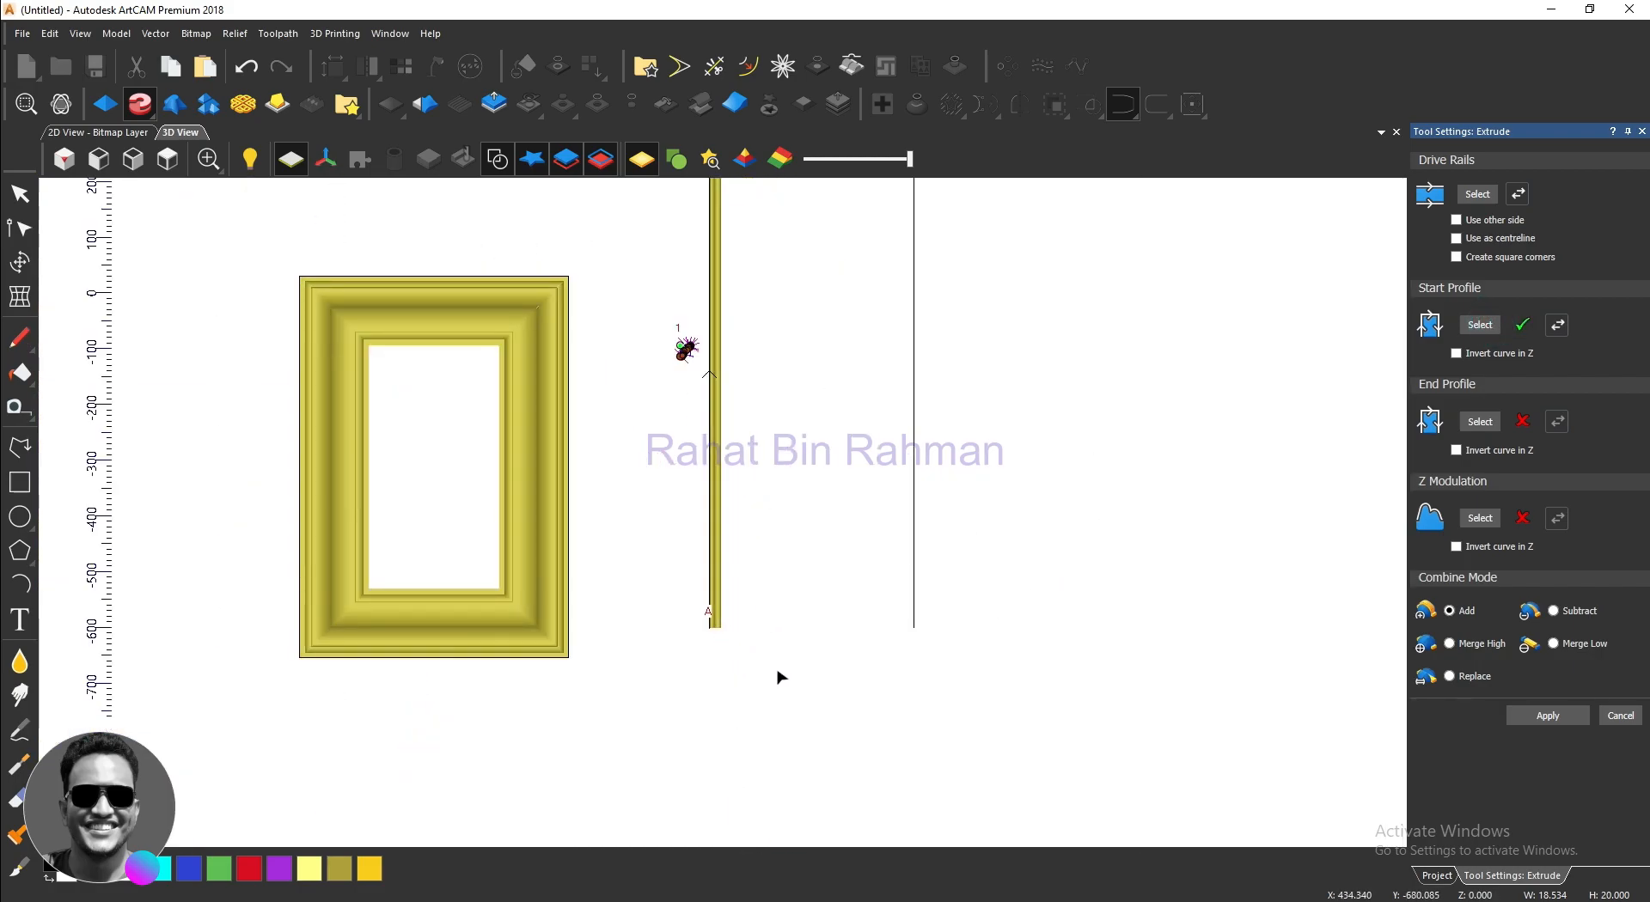
{"action": "left_click_drag", "start_coordinate": [777, 677], "coordinate": [758, 396]}
{"action": "scroll", "coordinate": [761, 605], "scroll_direction": "up", "scroll_amount": 6}
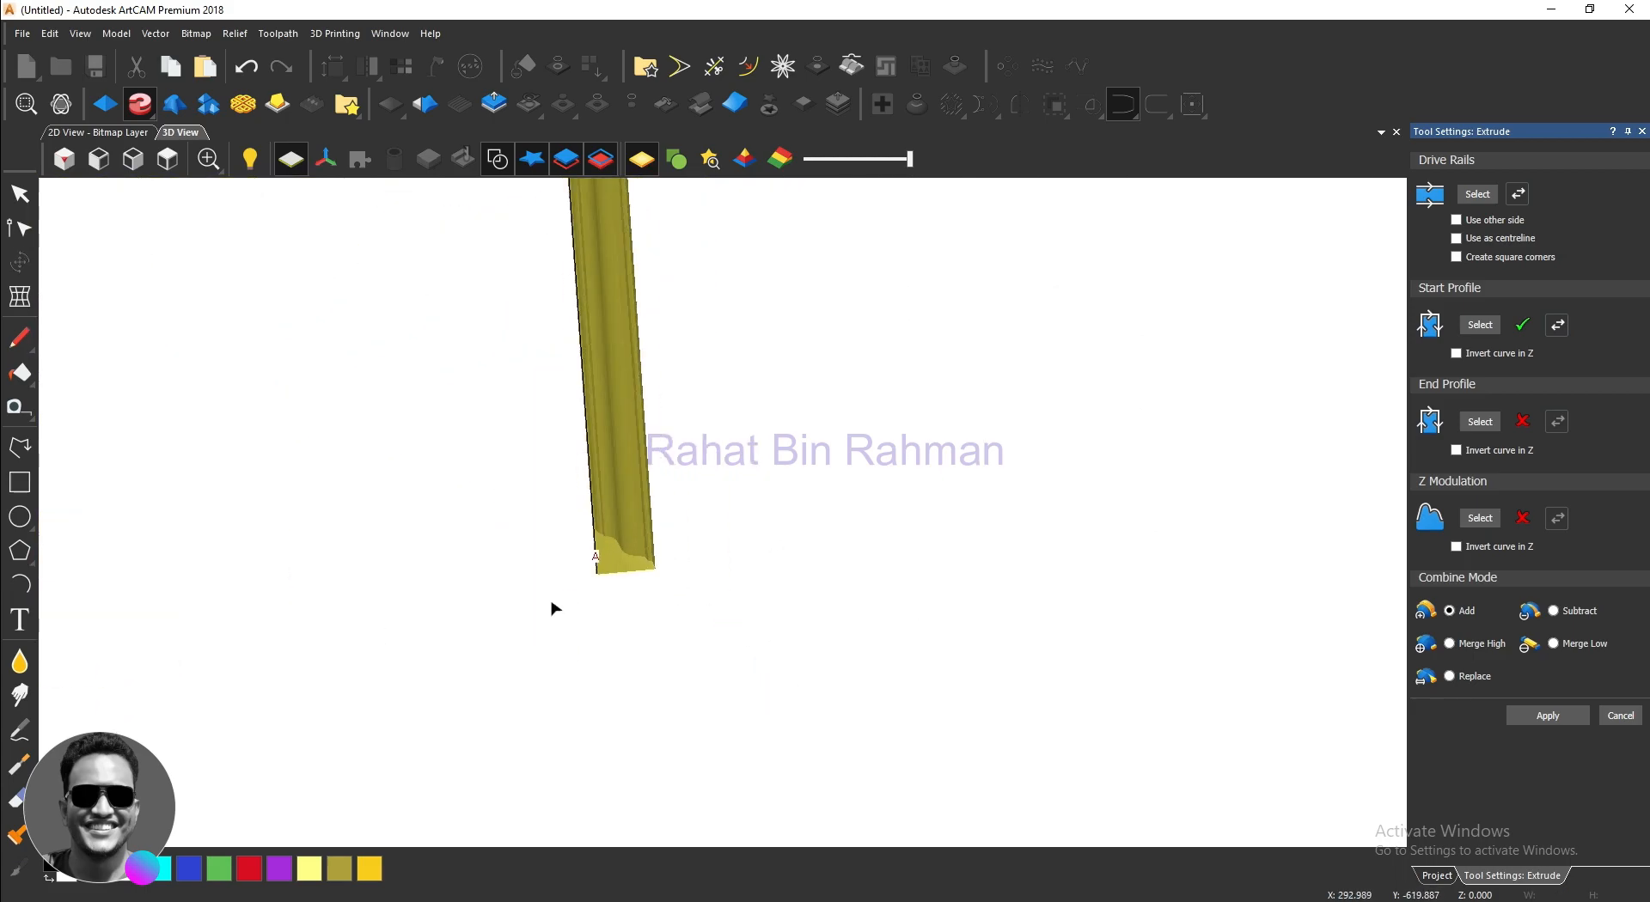
{"action": "left_click_drag", "start_coordinate": [725, 643], "coordinate": [688, 498]}
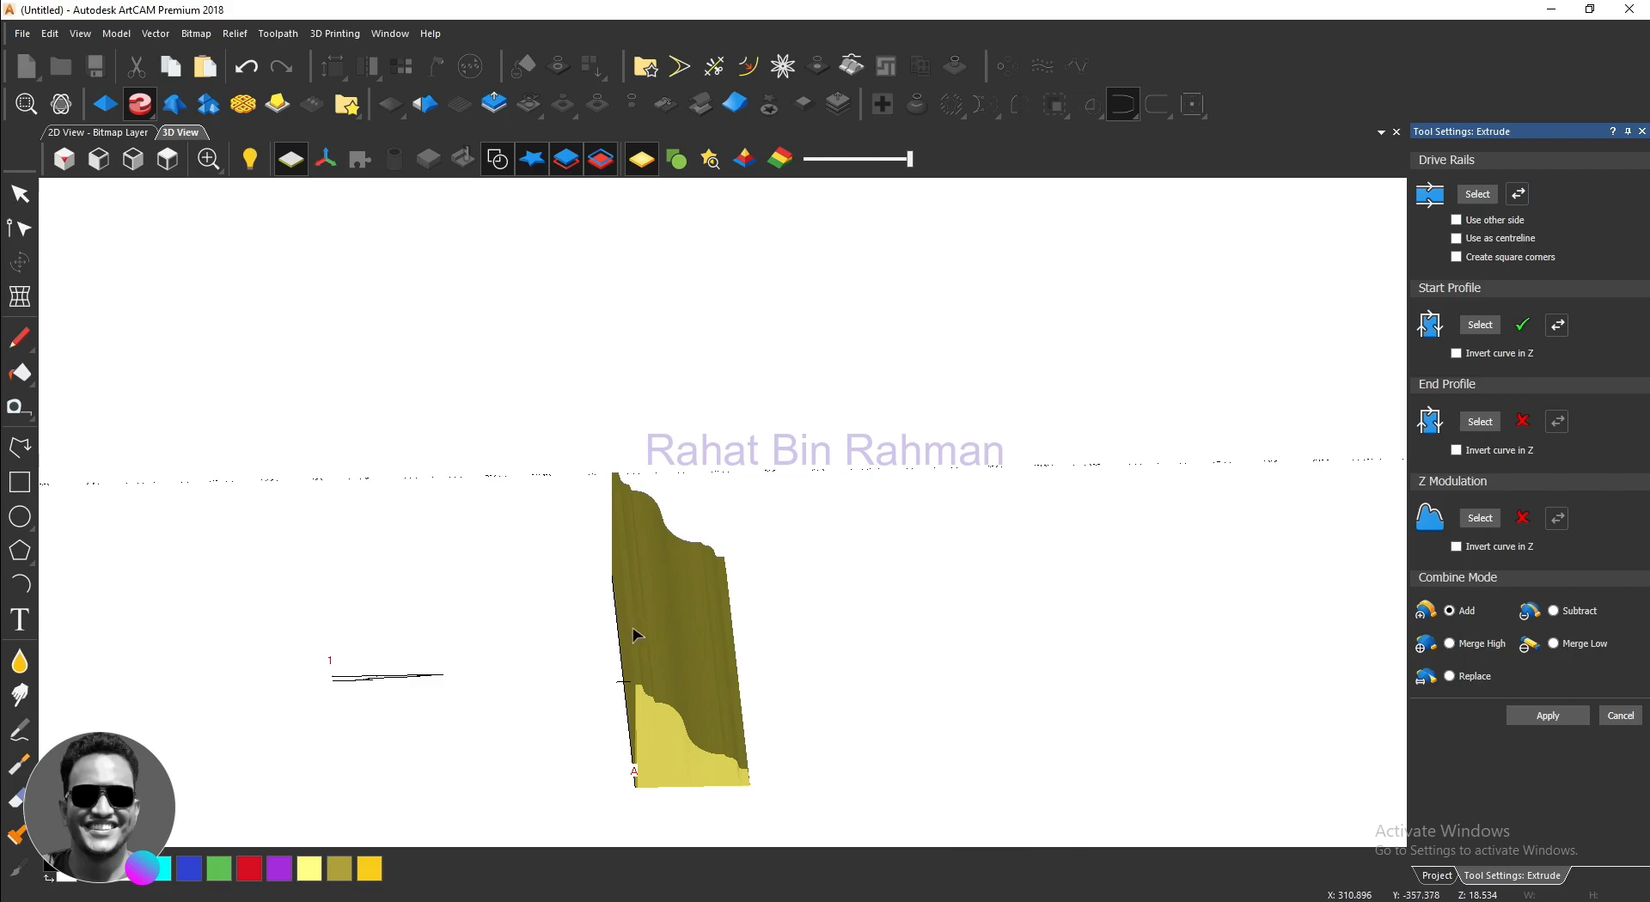
{"action": "left_click_drag", "start_coordinate": [653, 665], "coordinate": [602, 602]}
{"action": "scroll", "coordinate": [601, 602], "scroll_direction": "down", "scroll_amount": 5}
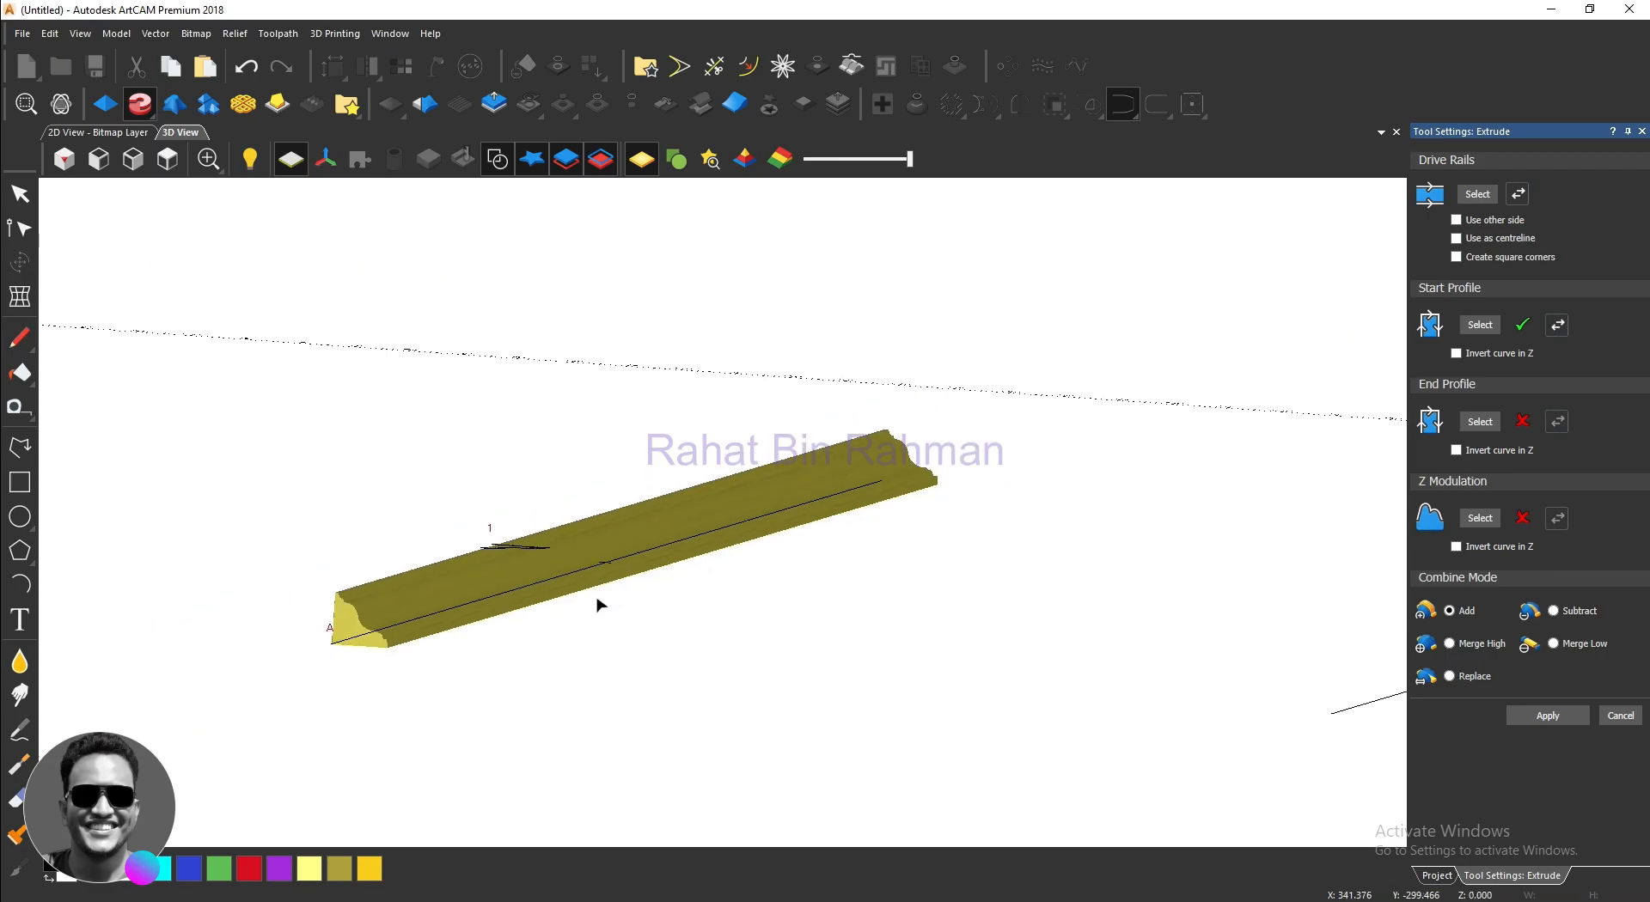
Step: Display the relief's zero plane around the moulding and cancel the extrusion along the line
{"action": "left_click", "coordinate": [597, 169]}
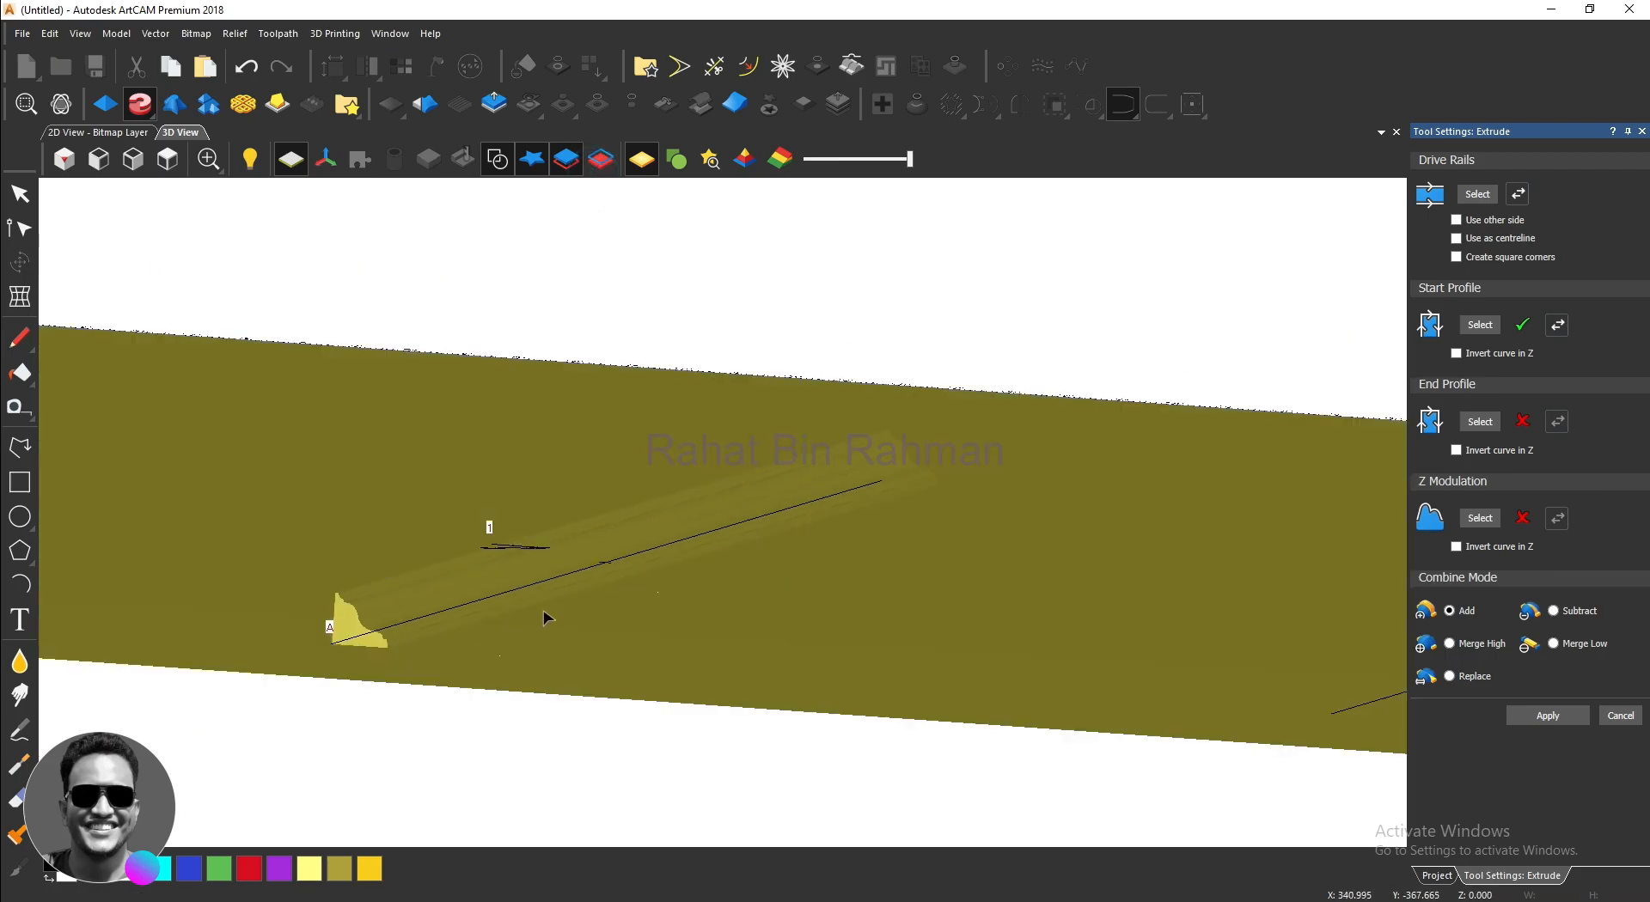
{"action": "scroll", "coordinate": [533, 574], "scroll_direction": "up", "scroll_amount": 2}
{"action": "left_click_drag", "start_coordinate": [524, 580], "coordinate": [720, 572]}
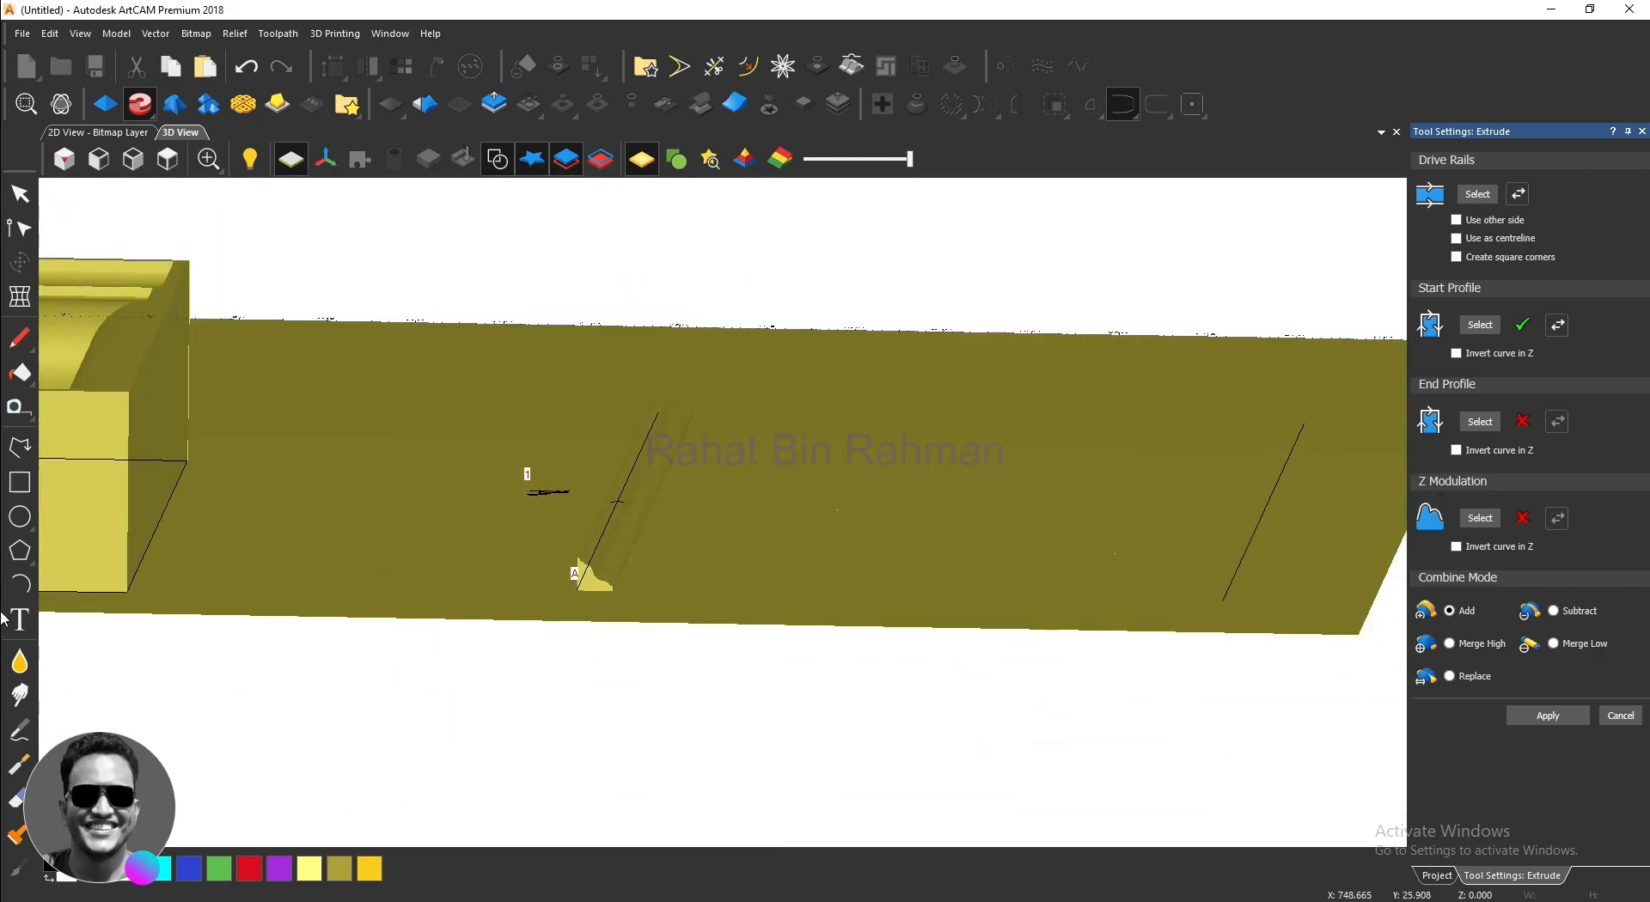
{"action": "left_click", "coordinate": [1609, 714]}
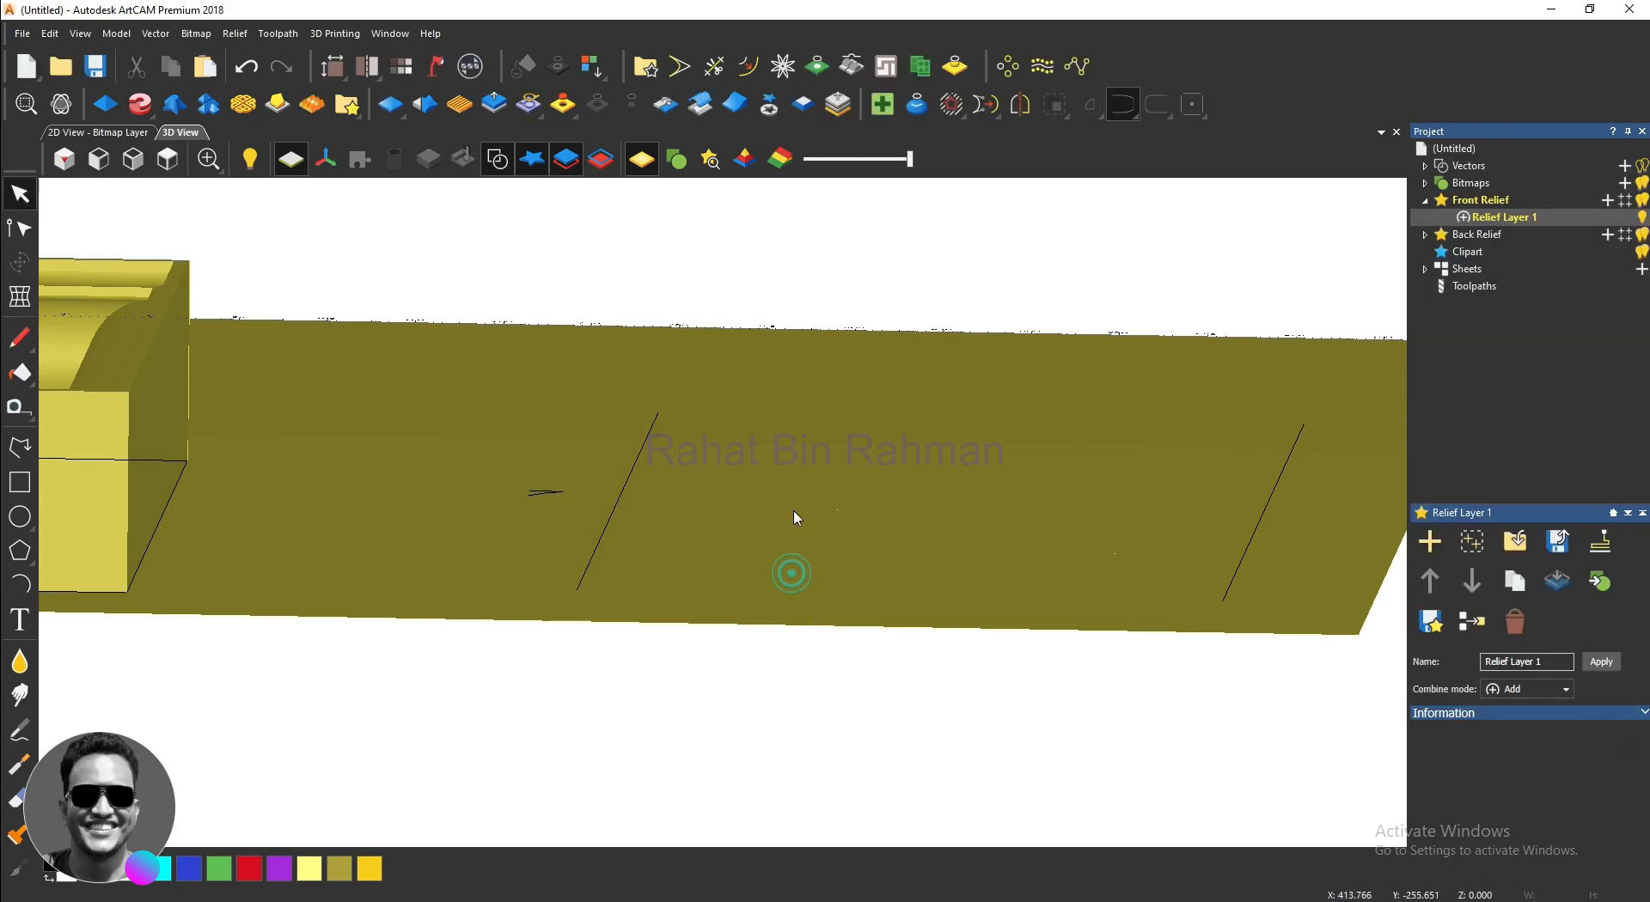
Step: Return to the top view and zero the framed relief inside its outer rectangle
{"action": "left_click", "coordinate": [168, 159]}
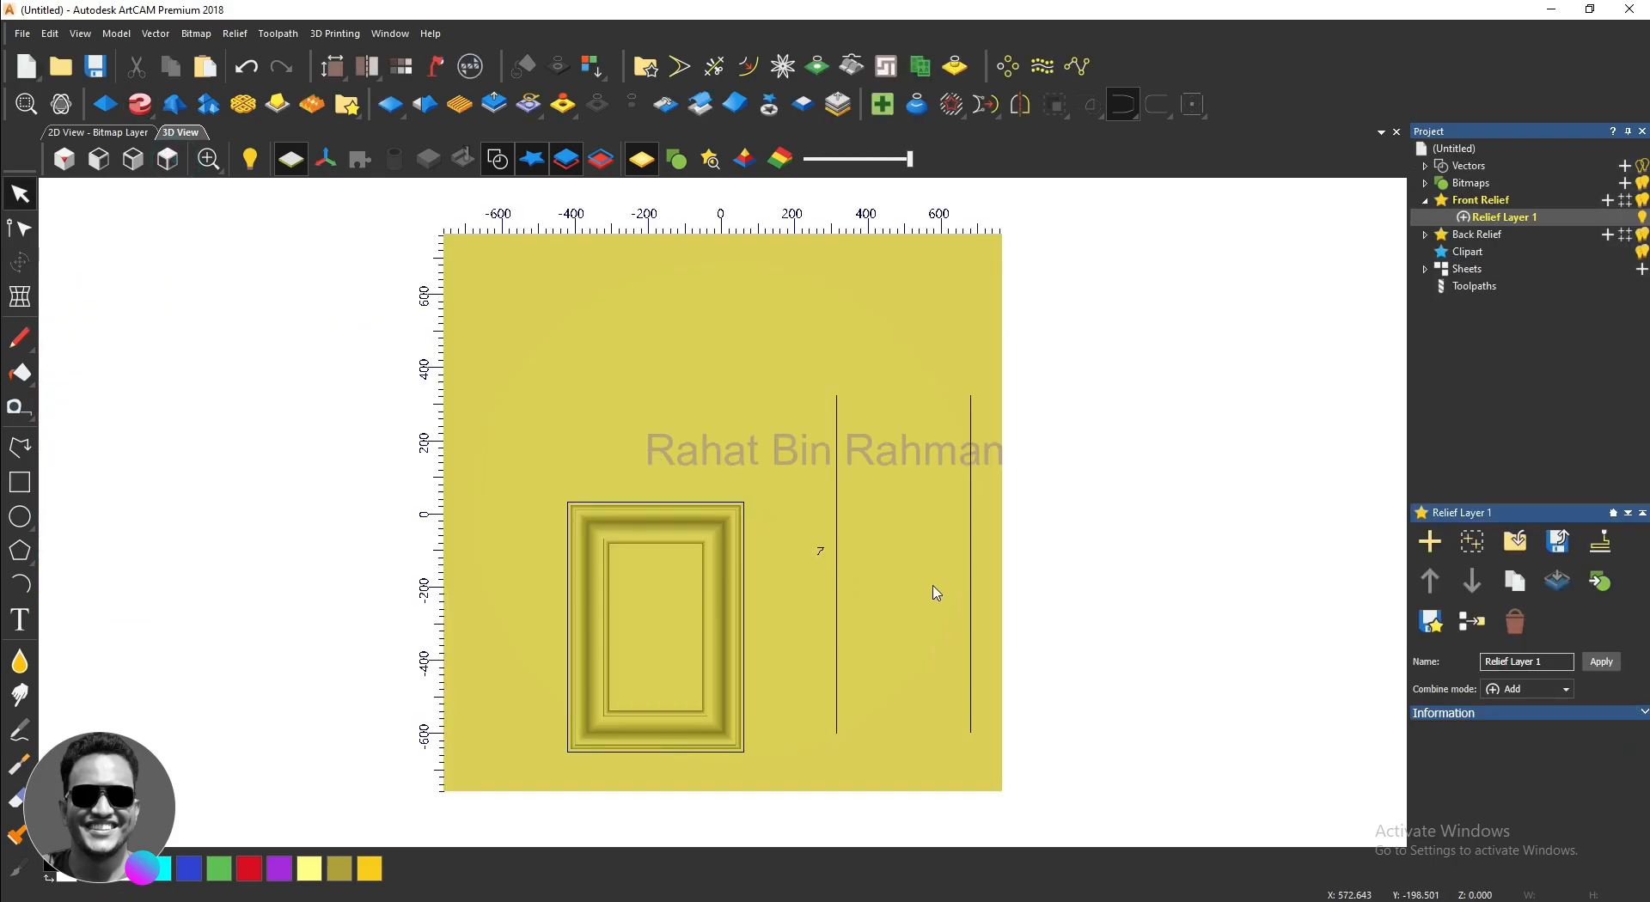
{"action": "scroll", "coordinate": [886, 626], "scroll_direction": "down", "scroll_amount": 2}
{"action": "scroll", "coordinate": [692, 543], "scroll_direction": "up", "scroll_amount": 1}
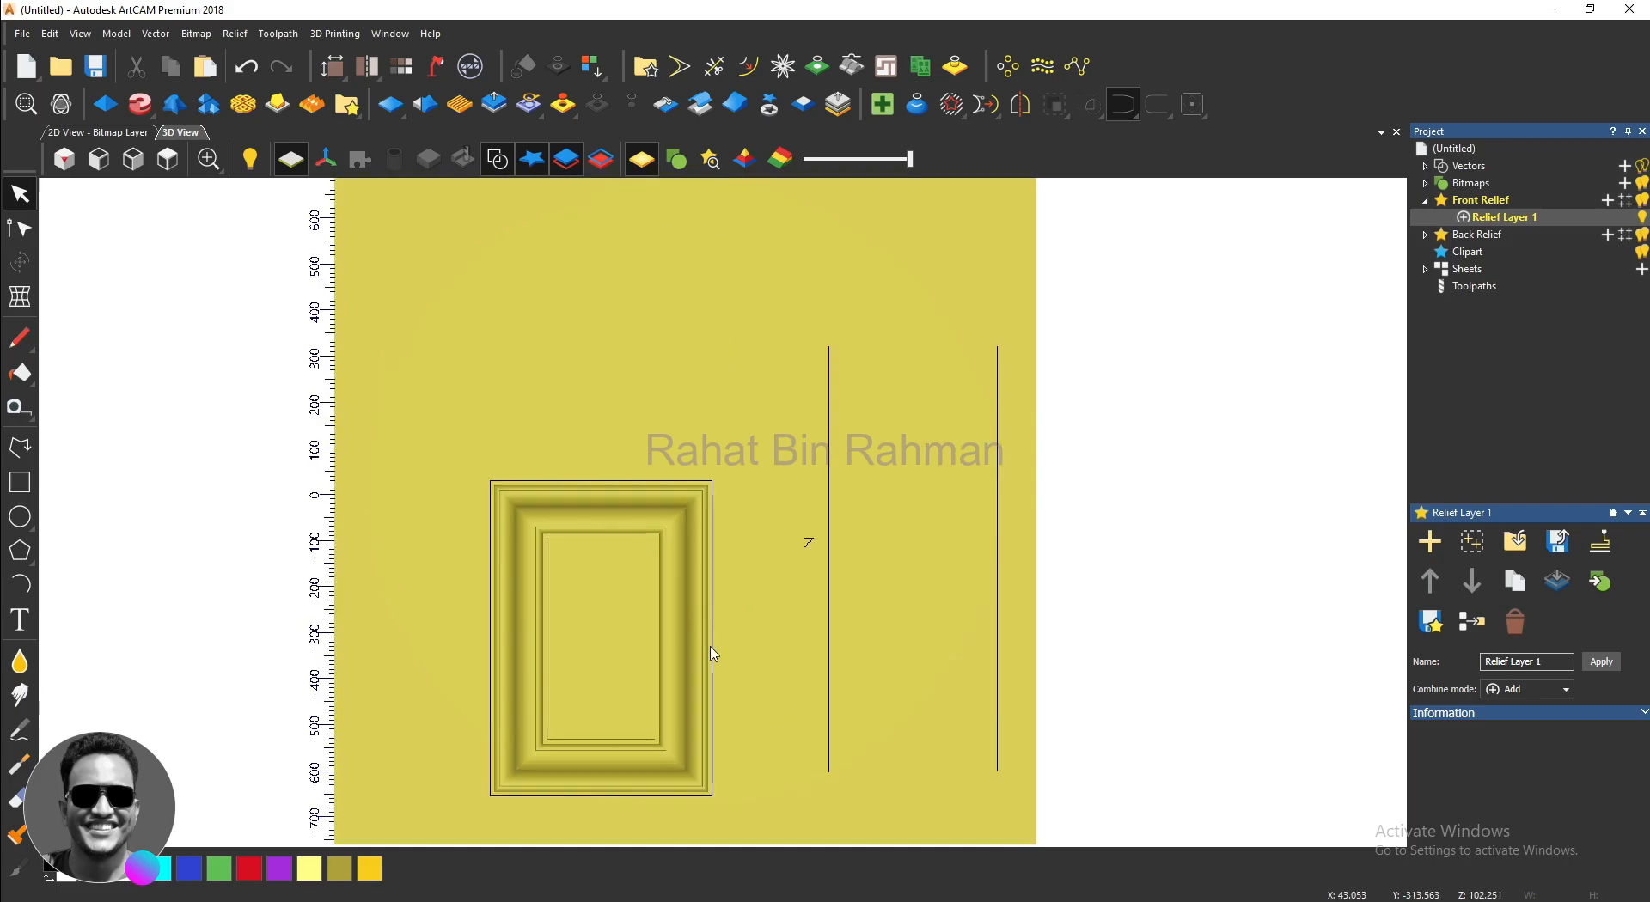
{"action": "left_click", "coordinate": [678, 645]}
{"action": "left_click", "coordinate": [593, 112]}
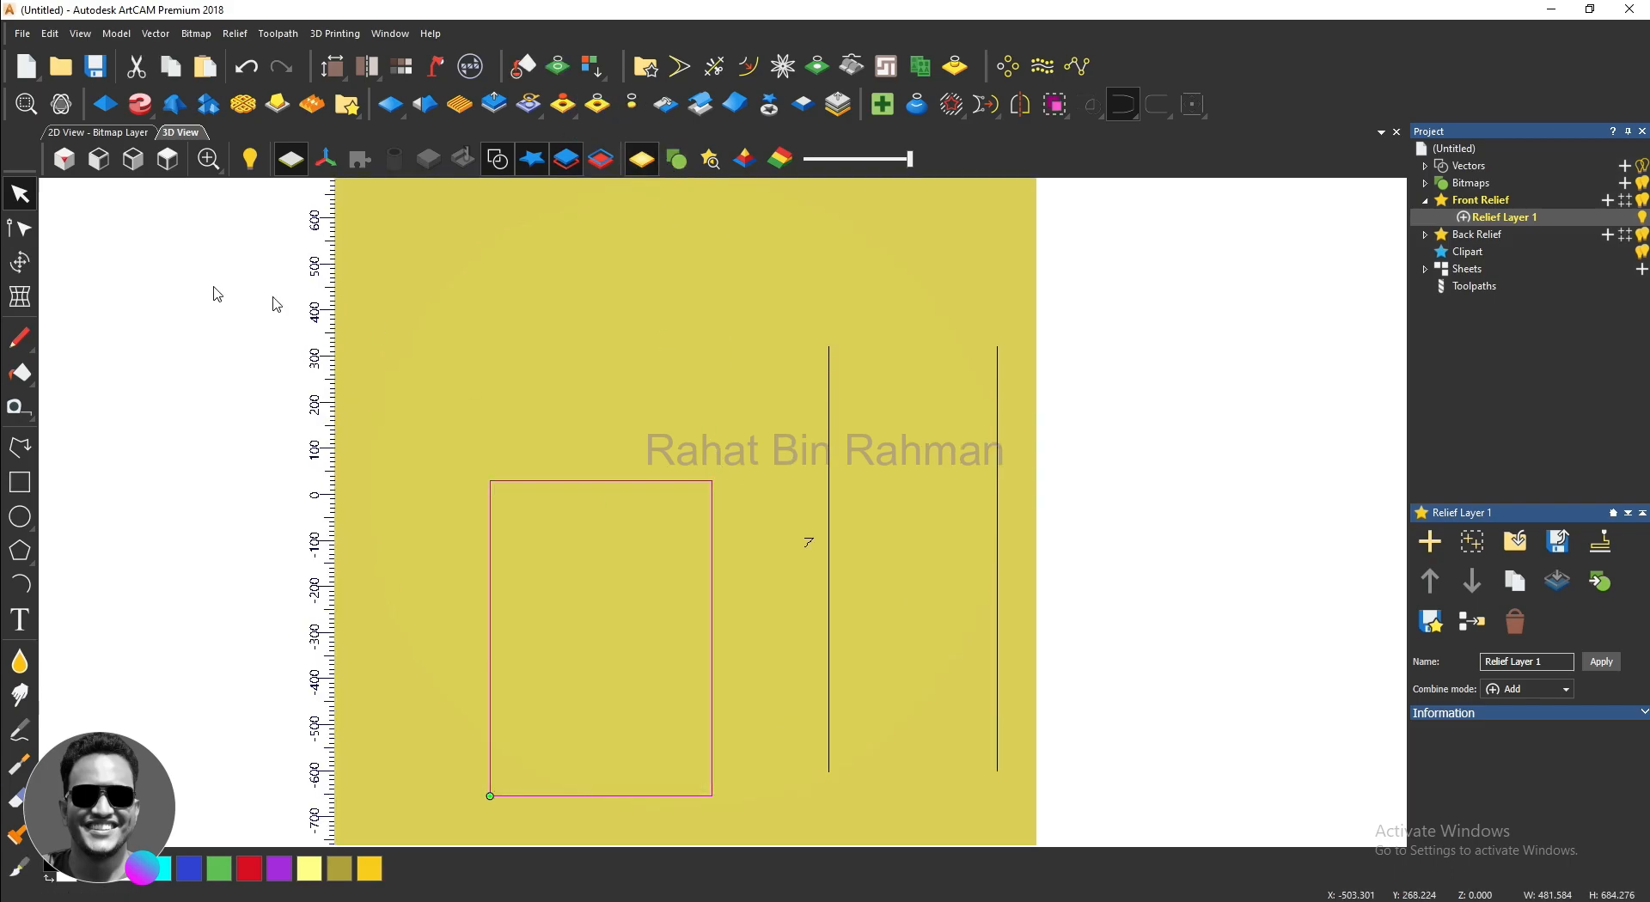
Step: Extrude the 20 mm high cornice profile as start profile with the rectangle as drive rail
{"action": "left_click", "coordinate": [139, 103]}
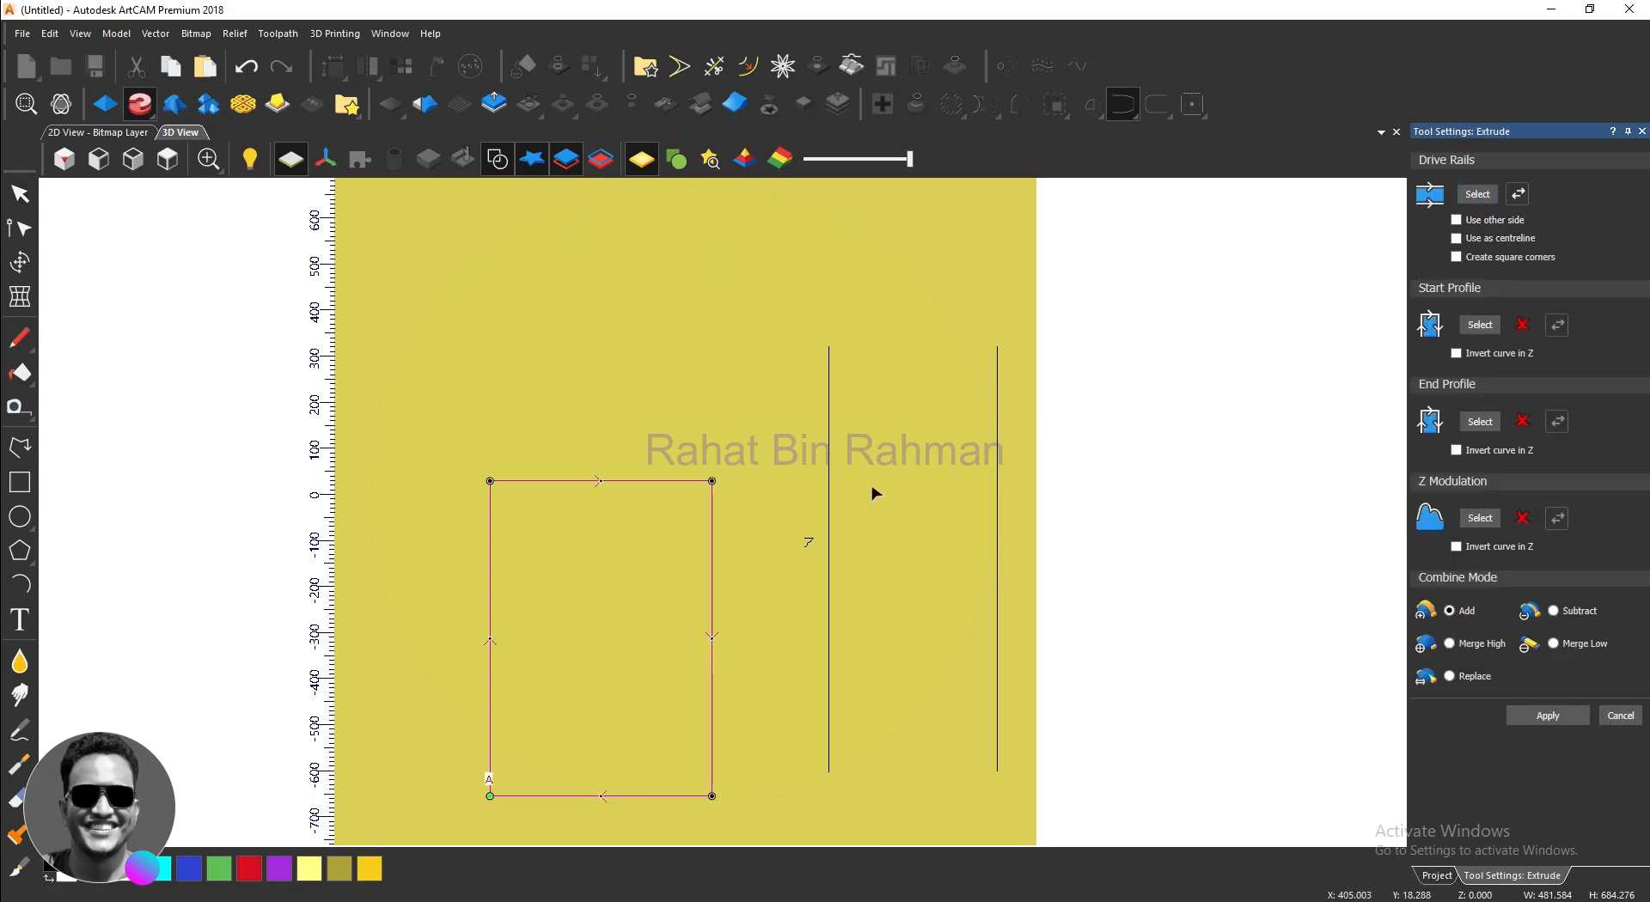
{"action": "left_click", "coordinate": [817, 552]}
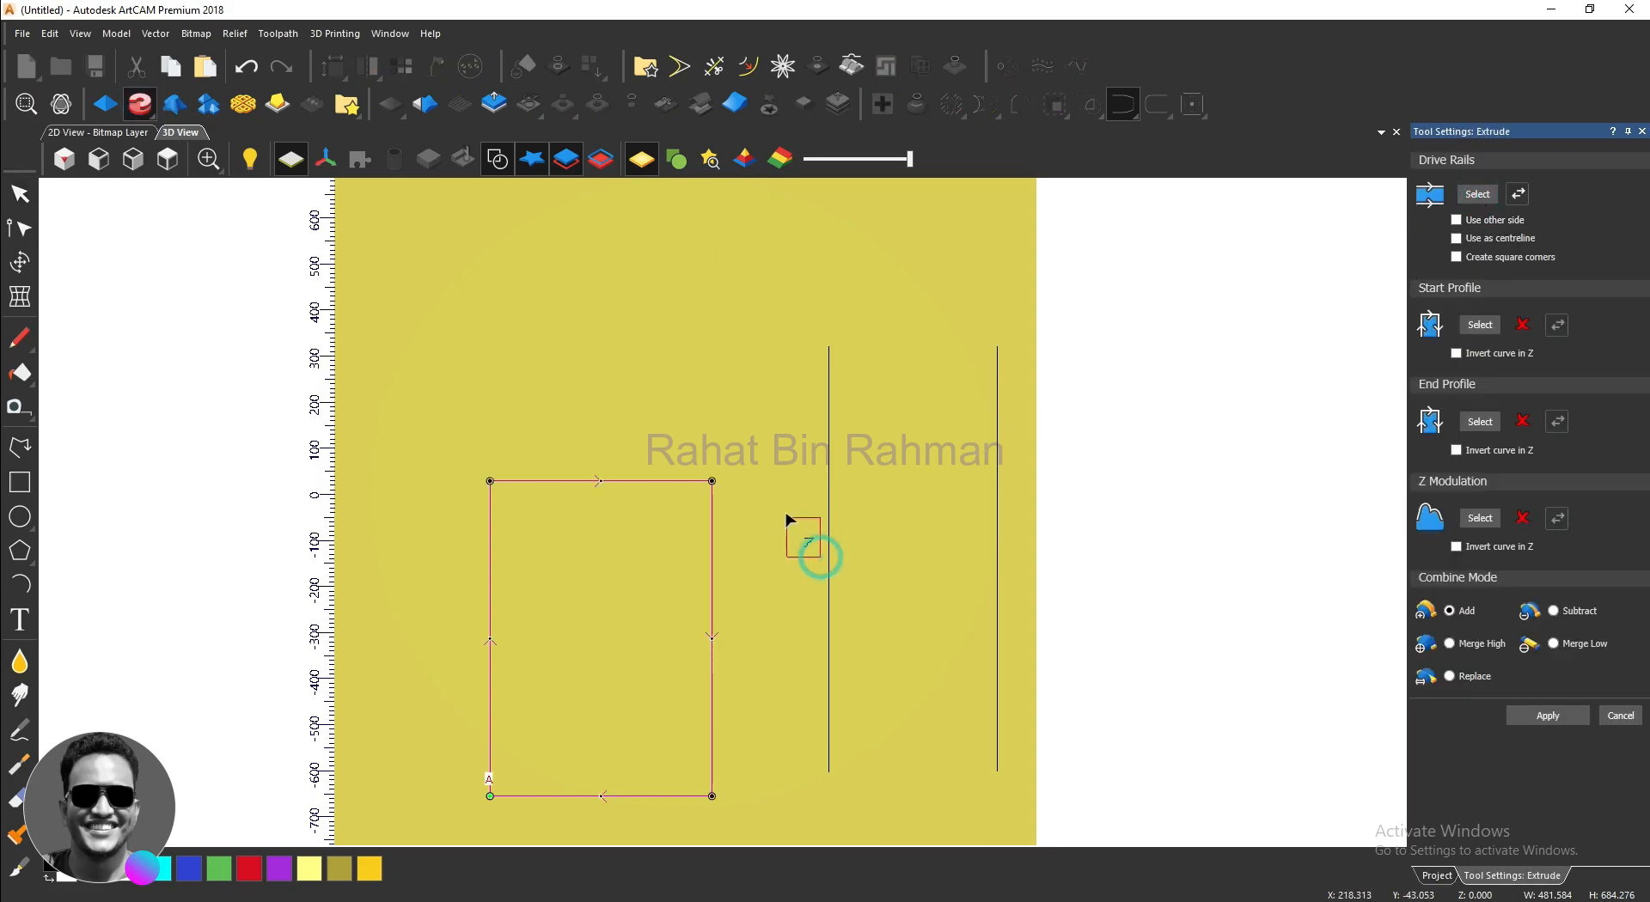
{"action": "left_click", "coordinate": [1481, 325]}
{"action": "scroll", "coordinate": [544, 731], "scroll_direction": "up", "scroll_amount": 3}
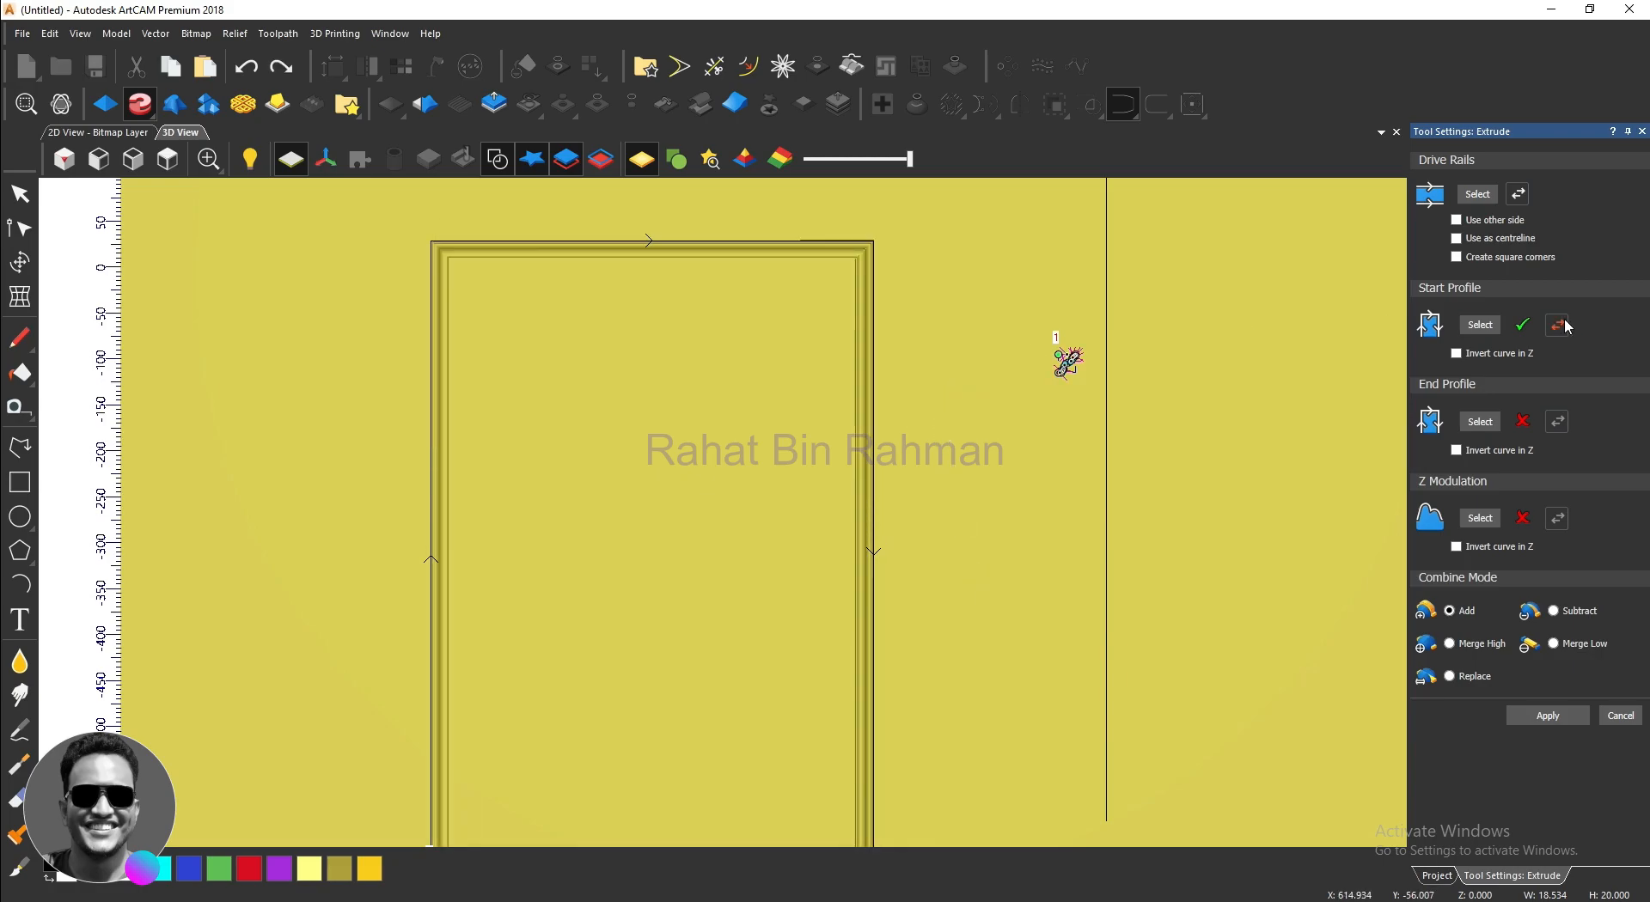
Step: Make the extrusion use the other side of the rectangle and create square corners
{"action": "left_click", "coordinate": [1460, 224]}
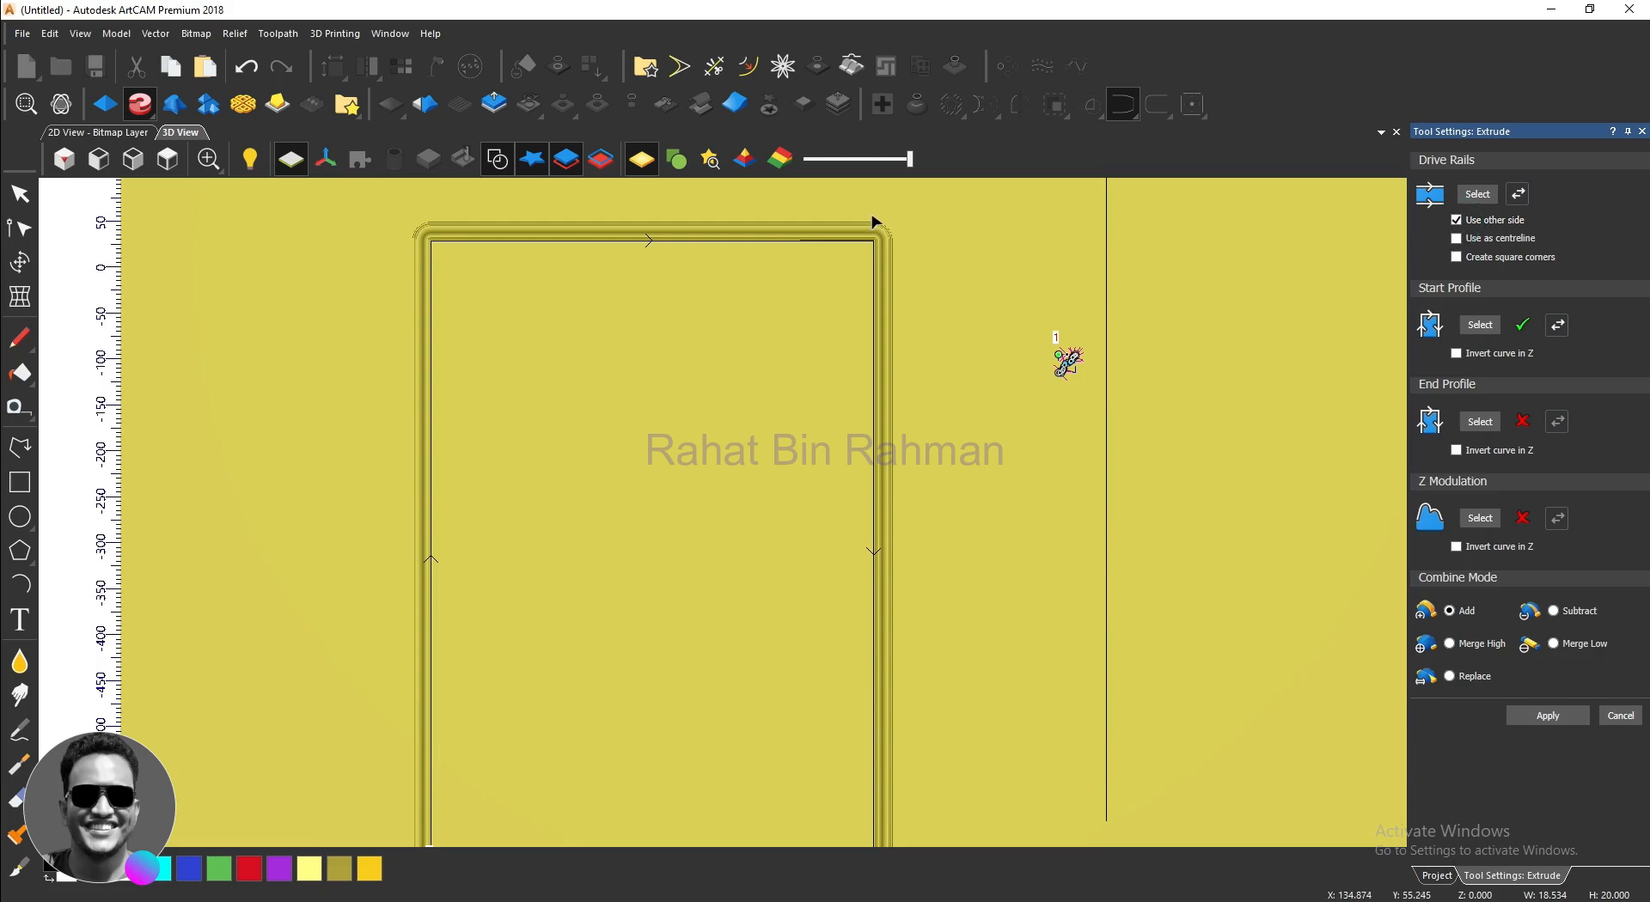
{"action": "scroll", "coordinate": [821, 234], "scroll_direction": "up", "scroll_amount": 4}
{"action": "scroll", "coordinate": [942, 368], "scroll_direction": "down", "scroll_amount": 3}
{"action": "scroll", "coordinate": [838, 360], "scroll_direction": "up", "scroll_amount": 2}
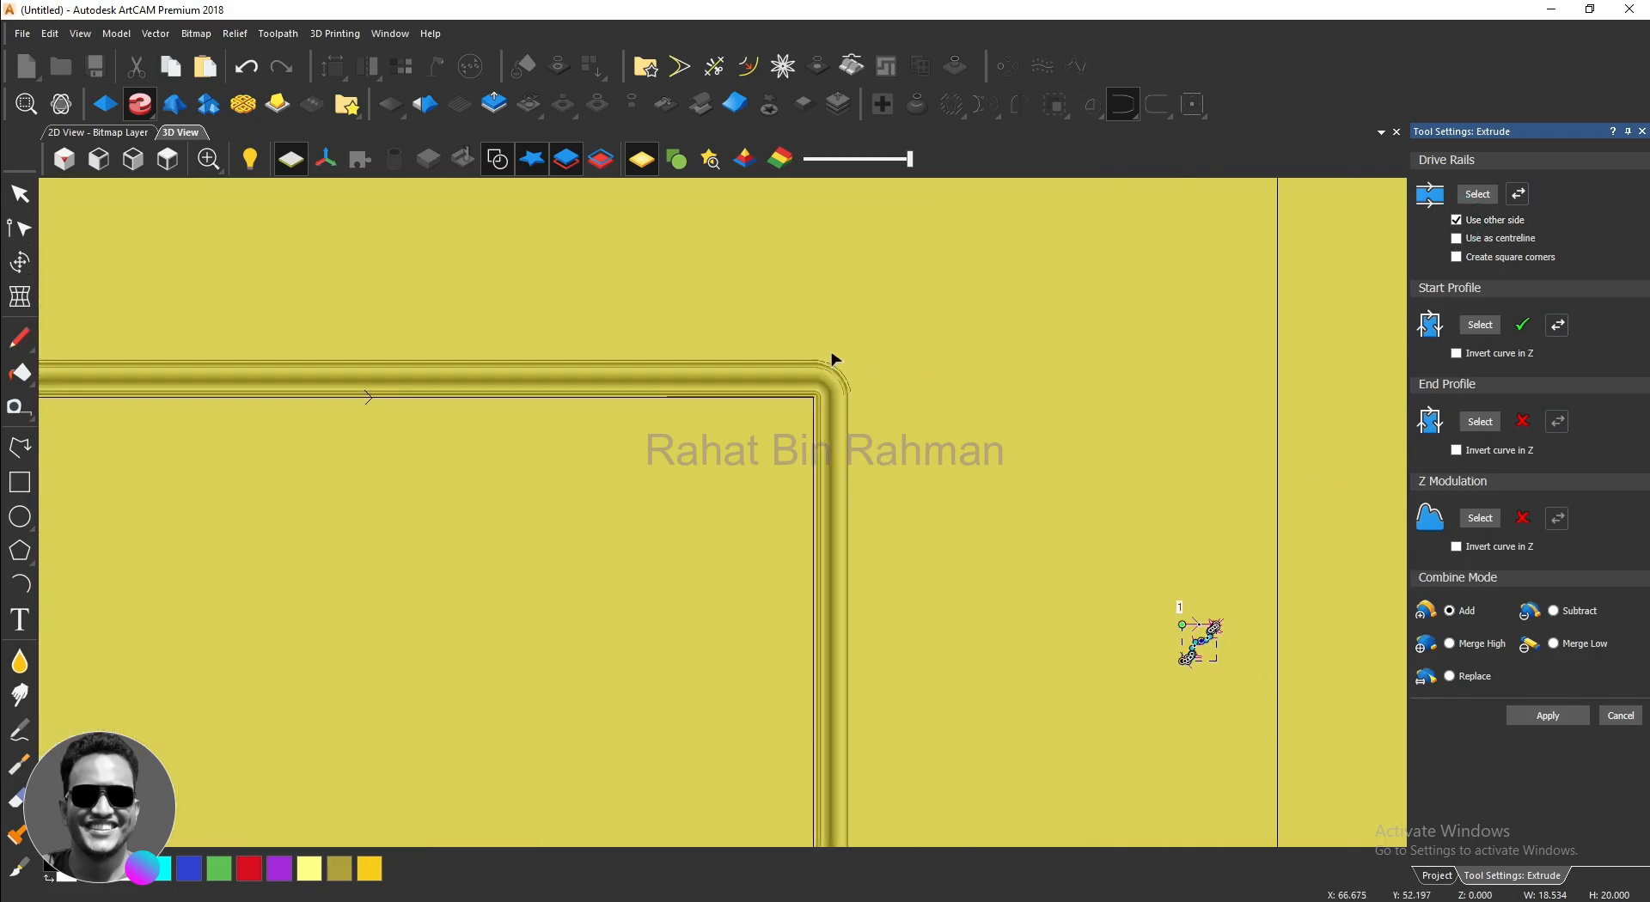
{"action": "scroll", "coordinate": [830, 411], "scroll_direction": "up", "scroll_amount": 2}
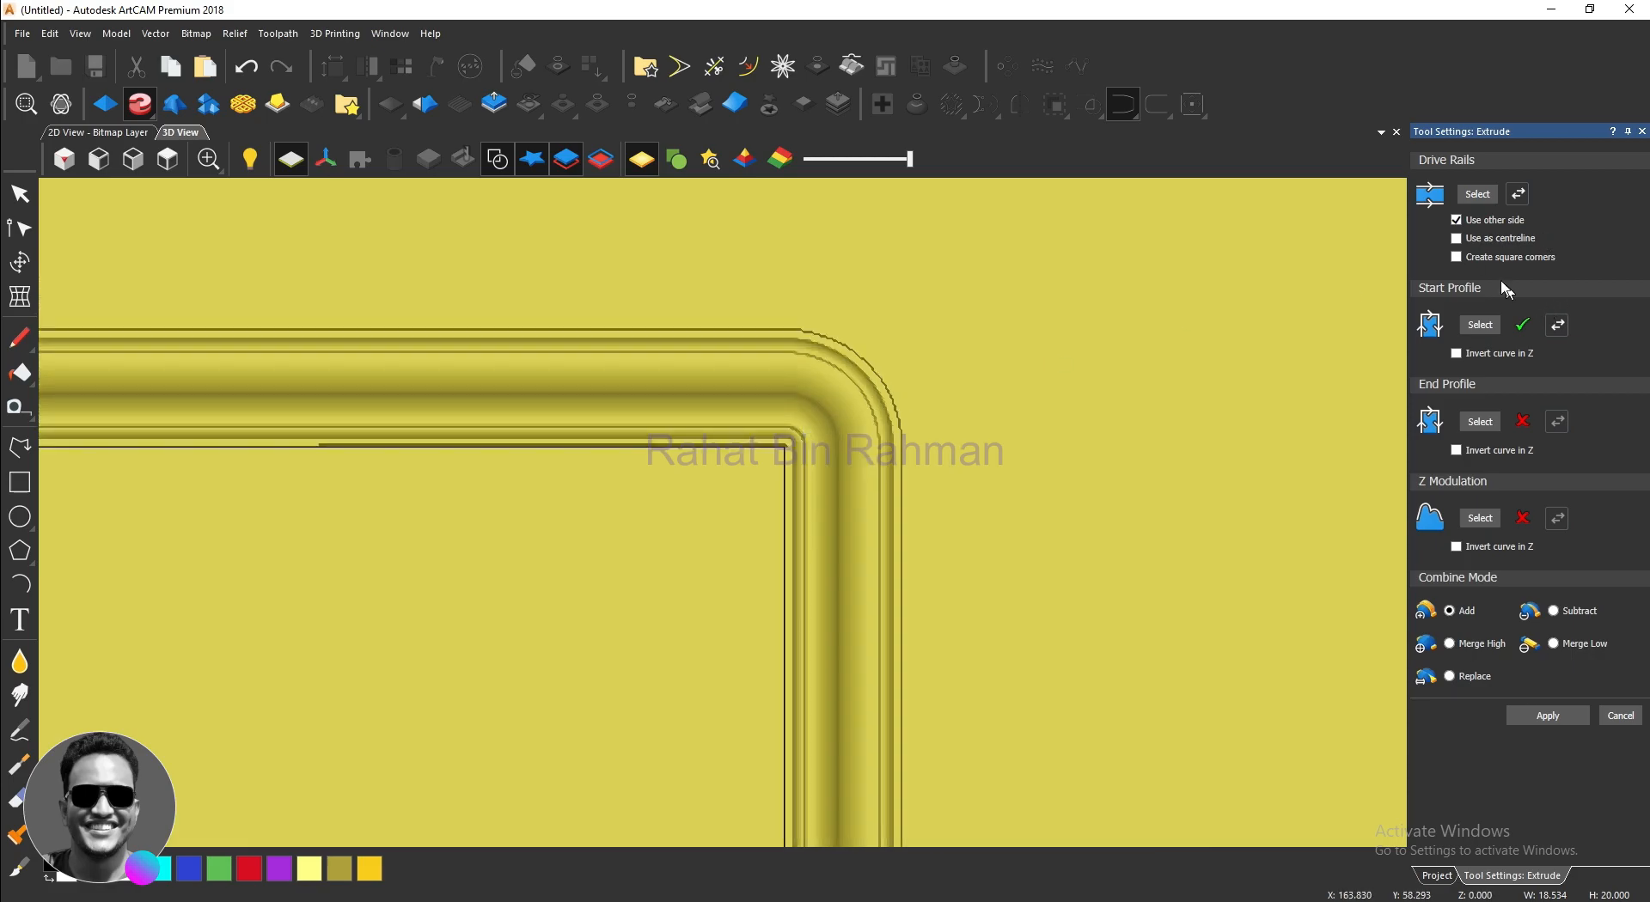
{"action": "left_click", "coordinate": [1458, 258]}
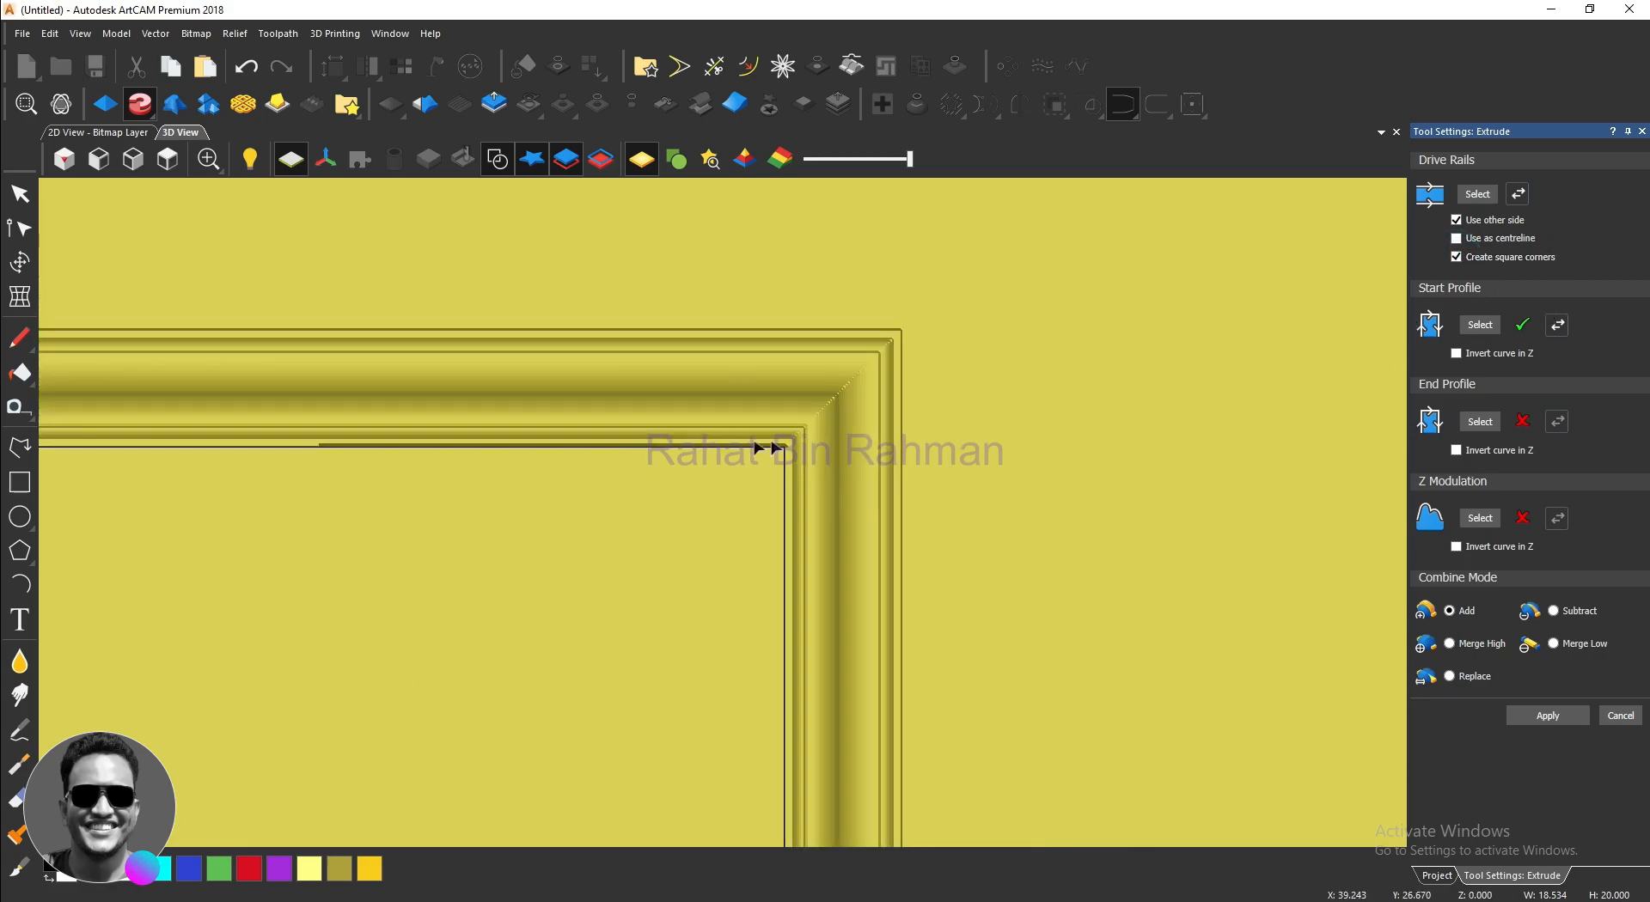
Step: Compare the frame's corner with Create square corners switched off and back on
{"action": "scroll", "coordinate": [757, 448], "scroll_direction": "up", "scroll_amount": 2}
{"action": "scroll", "coordinate": [828, 442], "scroll_direction": "down", "scroll_amount": 6}
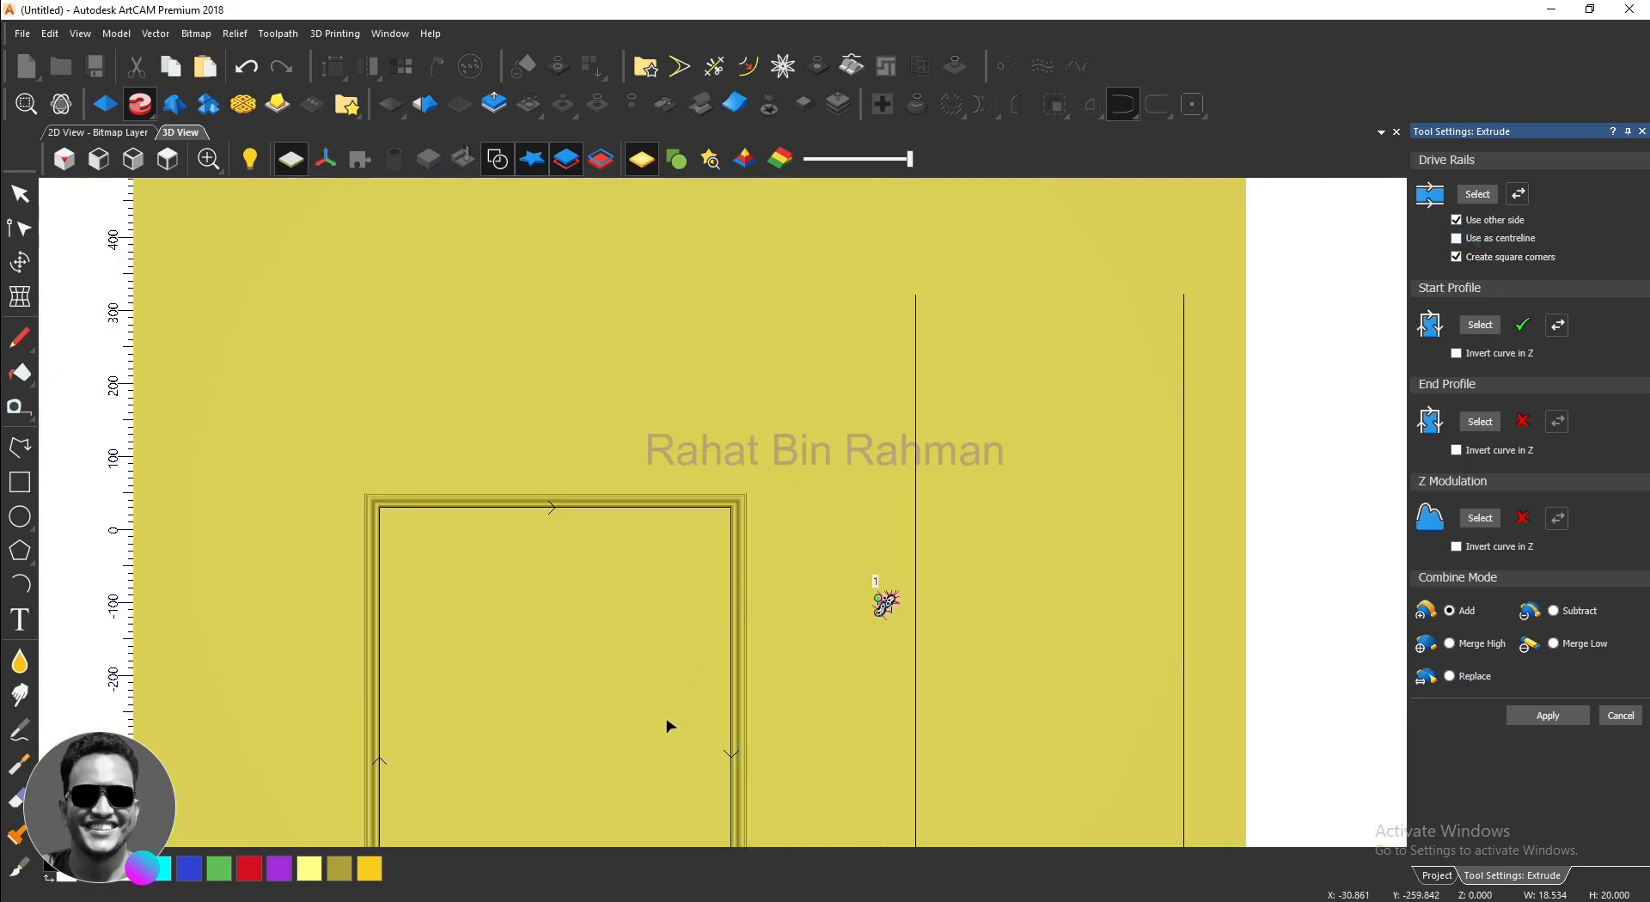
{"action": "scroll", "coordinate": [704, 696], "scroll_direction": "up", "scroll_amount": 1}
{"action": "scroll", "coordinate": [744, 773], "scroll_direction": "down", "scroll_amount": 1}
{"action": "scroll", "coordinate": [800, 838], "scroll_direction": "up", "scroll_amount": 4}
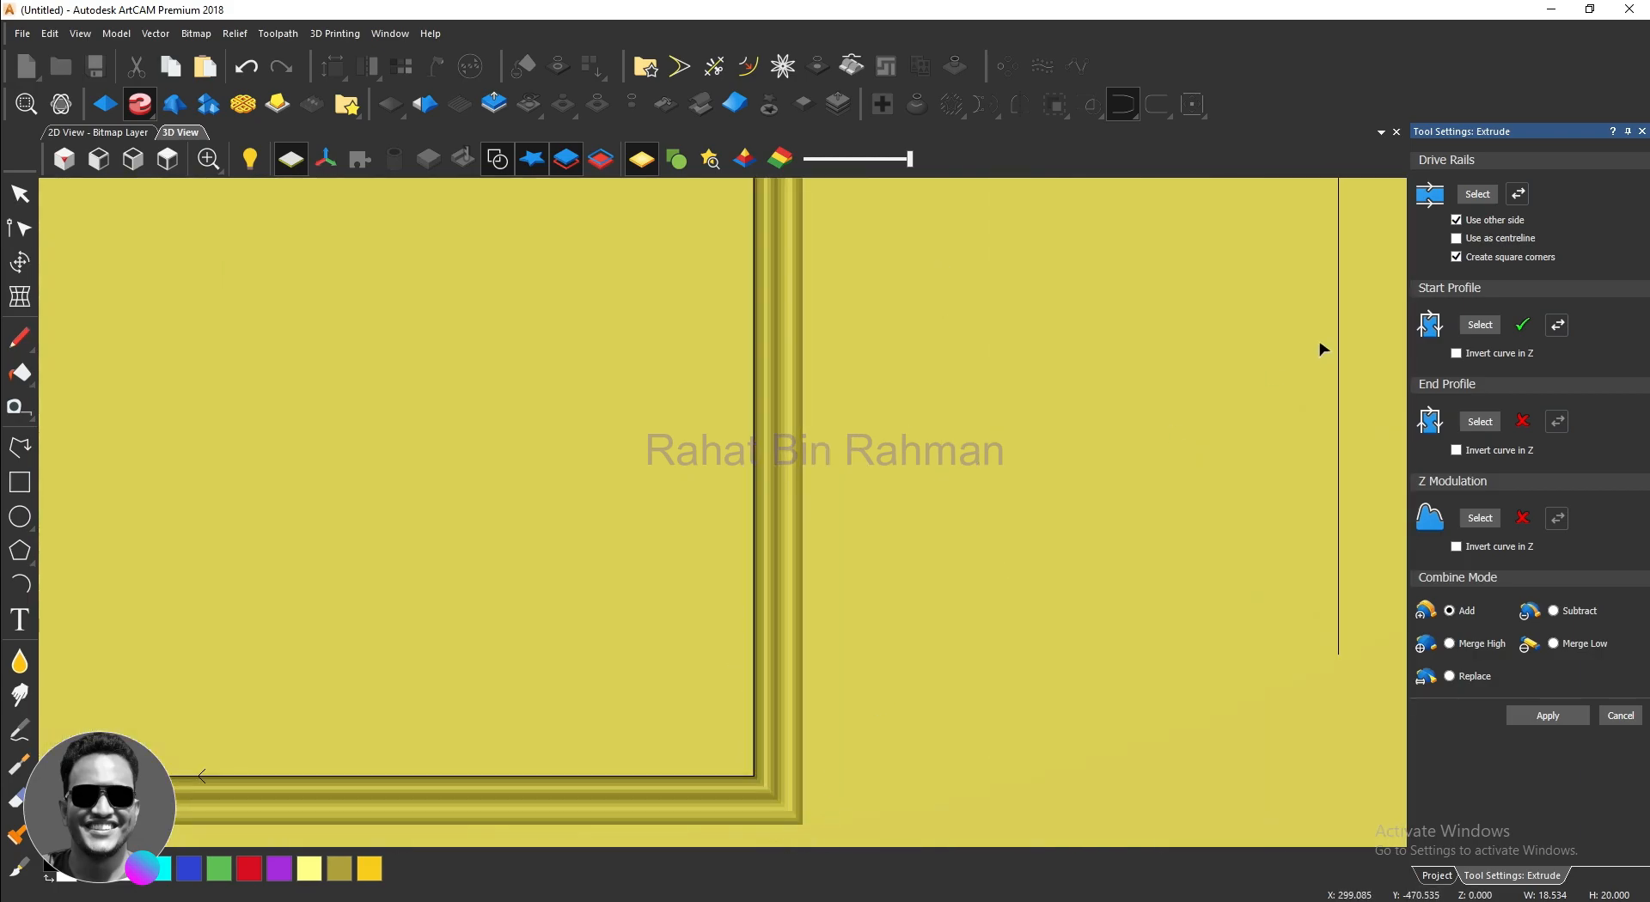
{"action": "left_click", "coordinate": [1457, 260]}
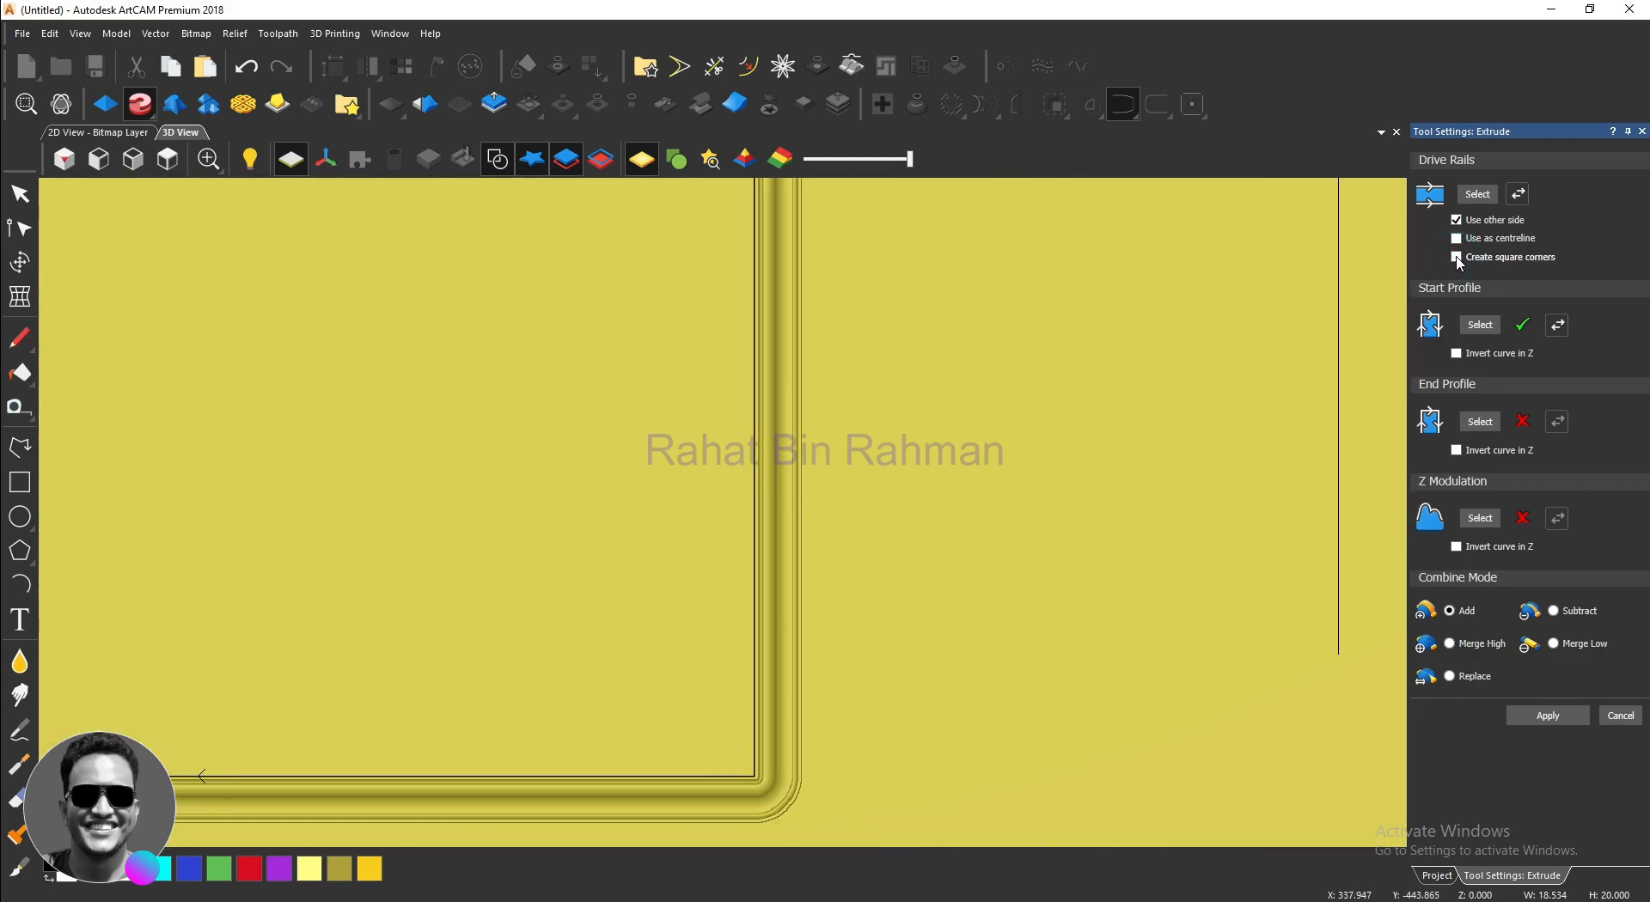
{"action": "left_click", "coordinate": [1458, 258]}
Step: Inspect the outward frame extrusion in 3D and cancel it
{"action": "scroll", "coordinate": [892, 461], "scroll_direction": "down", "scroll_amount": 3}
{"action": "scroll", "coordinate": [685, 619], "scroll_direction": "up", "scroll_amount": 3}
{"action": "scroll", "coordinate": [945, 670], "scroll_direction": "up", "scroll_amount": 2}
{"action": "scroll", "coordinate": [941, 669], "scroll_direction": "up", "scroll_amount": 2}
{"action": "left_click_drag", "start_coordinate": [954, 691], "coordinate": [1353, 655]}
{"action": "scroll", "coordinate": [744, 586], "scroll_direction": "down", "scroll_amount": 5}
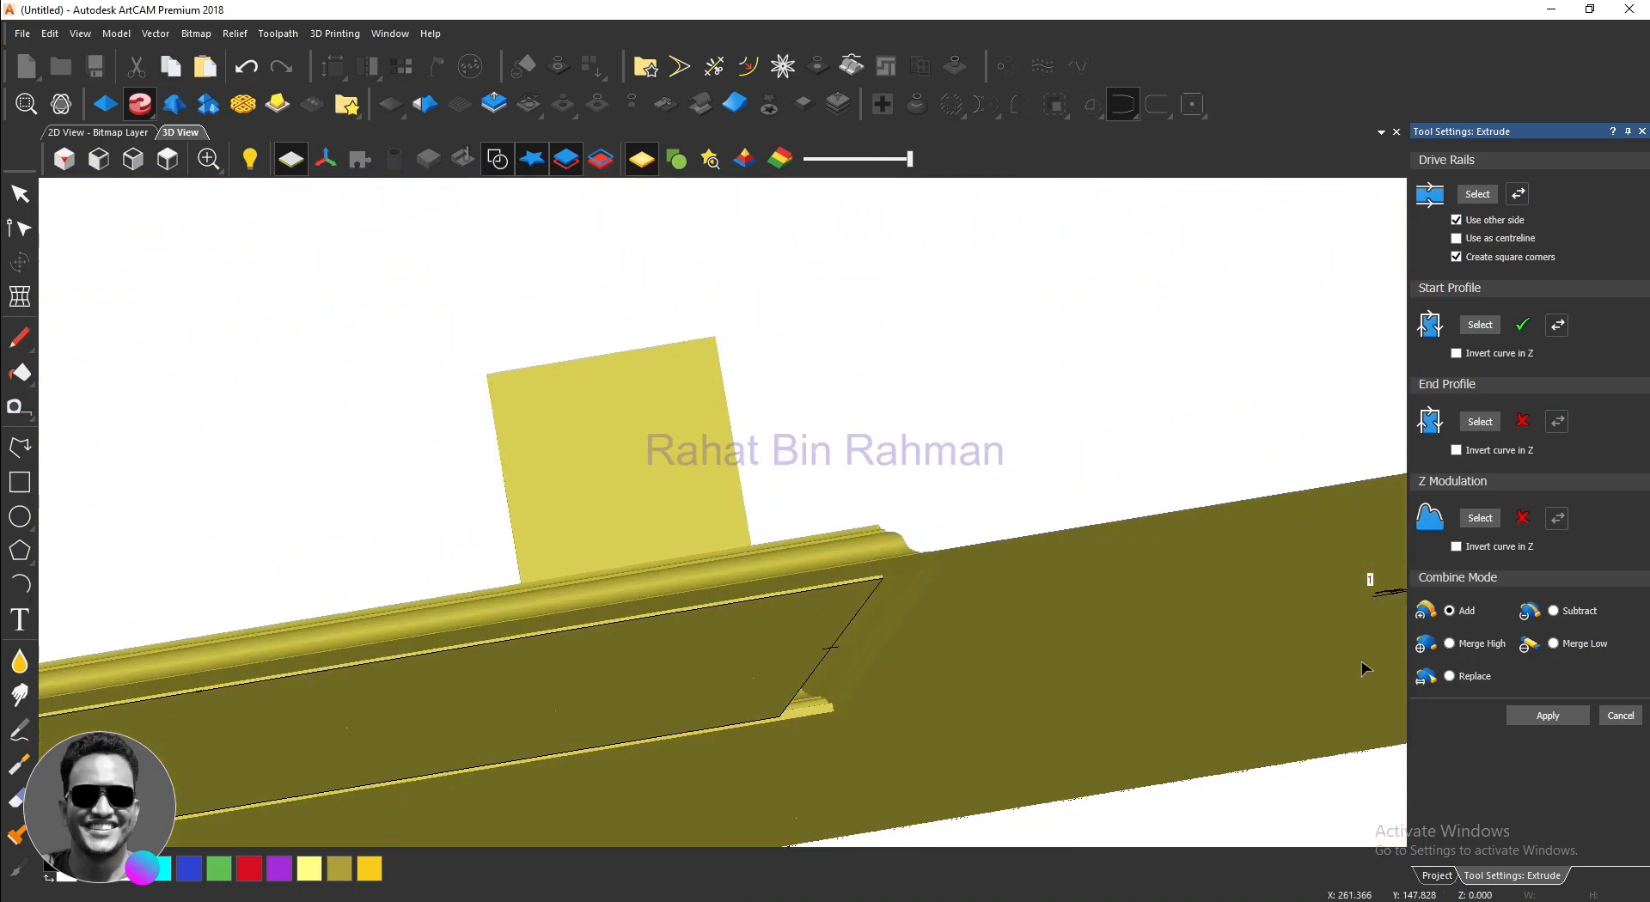
{"action": "left_click", "coordinate": [1619, 718]}
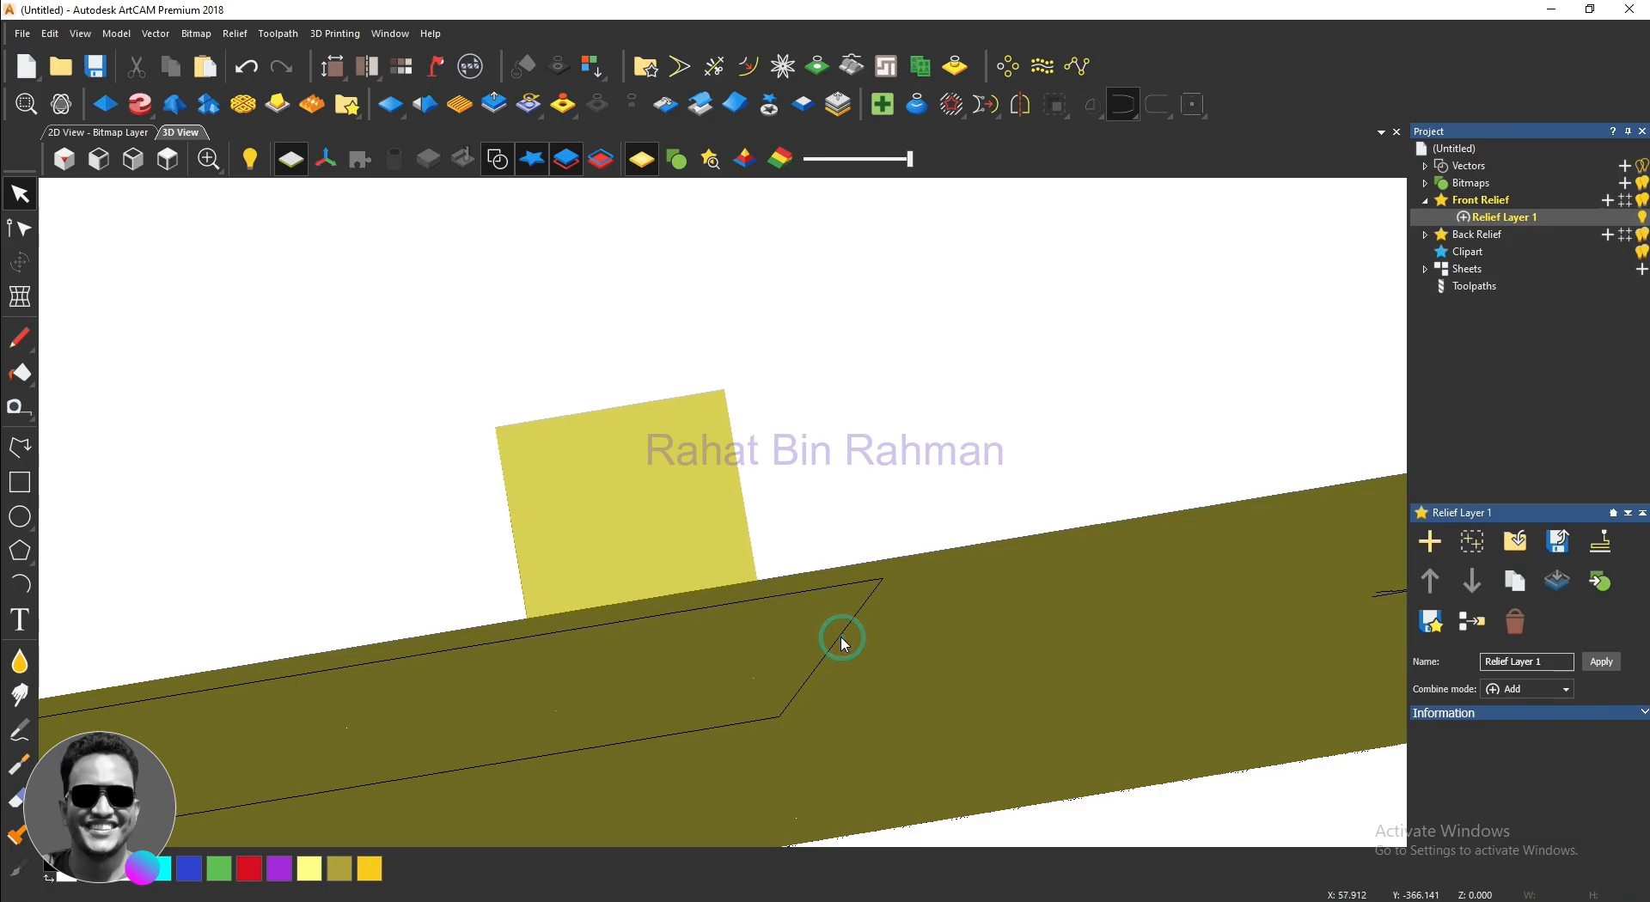
Step: In top view, draw a rectangle about 876 by 1120 mm around the existing one, zero the relief inside it, and delete that rectangle
{"action": "left_click_drag", "start_coordinate": [842, 643], "coordinate": [811, 601]}
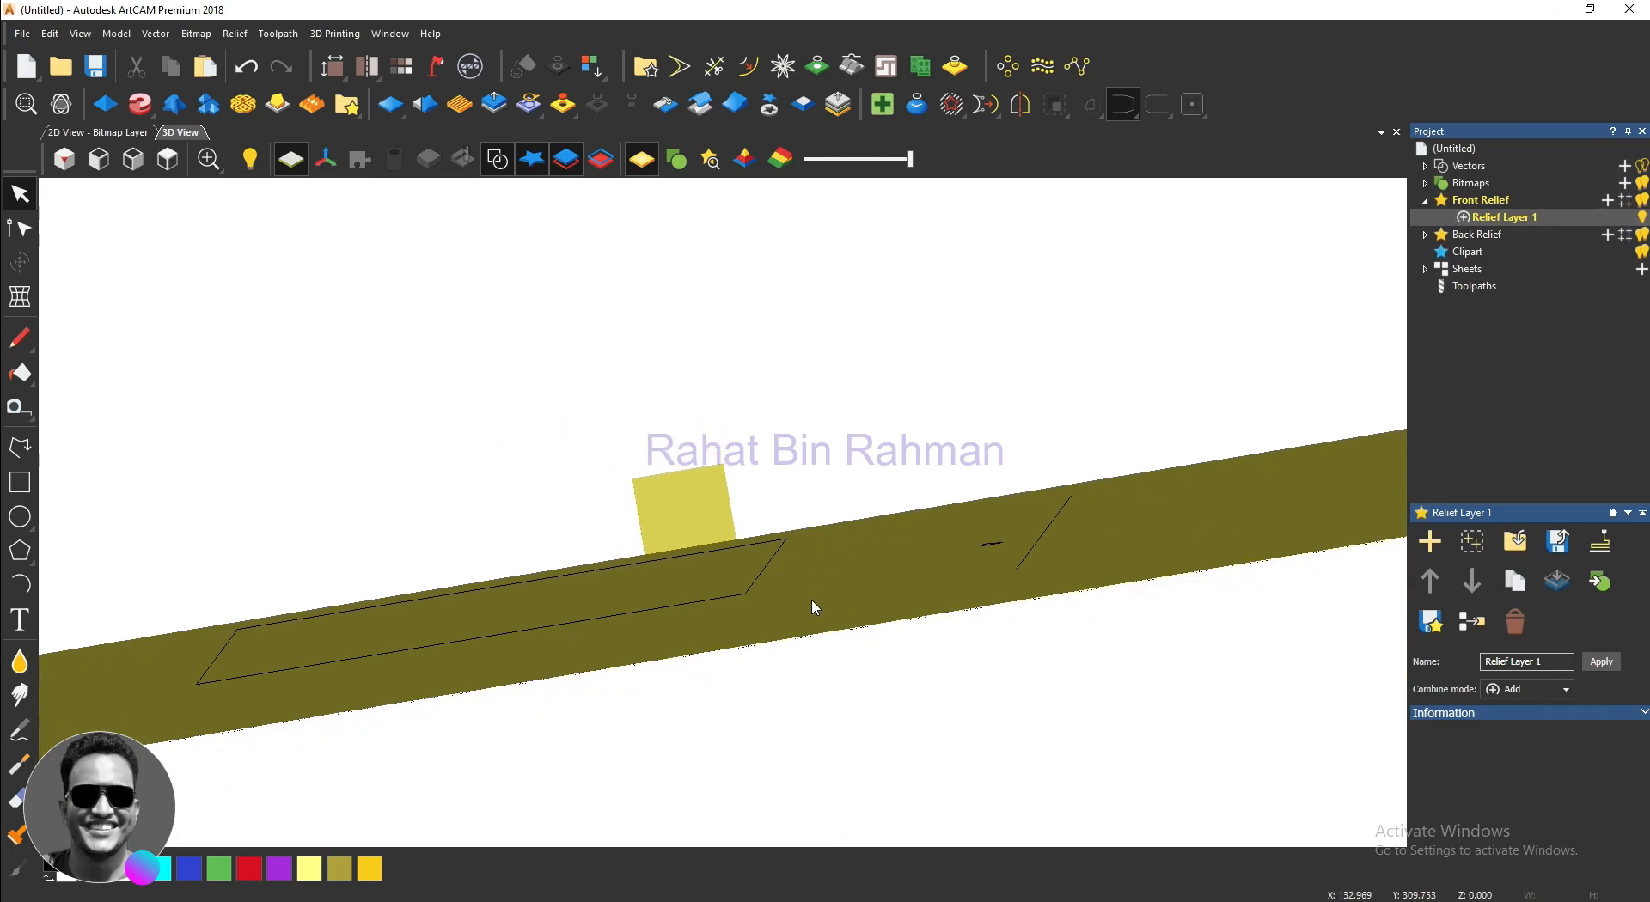
{"action": "left_click", "coordinate": [167, 160]}
{"action": "left_click", "coordinate": [18, 482]}
{"action": "left_click_drag", "start_coordinate": [496, 379], "coordinate": [817, 789]}
{"action": "key", "text": "Return"}
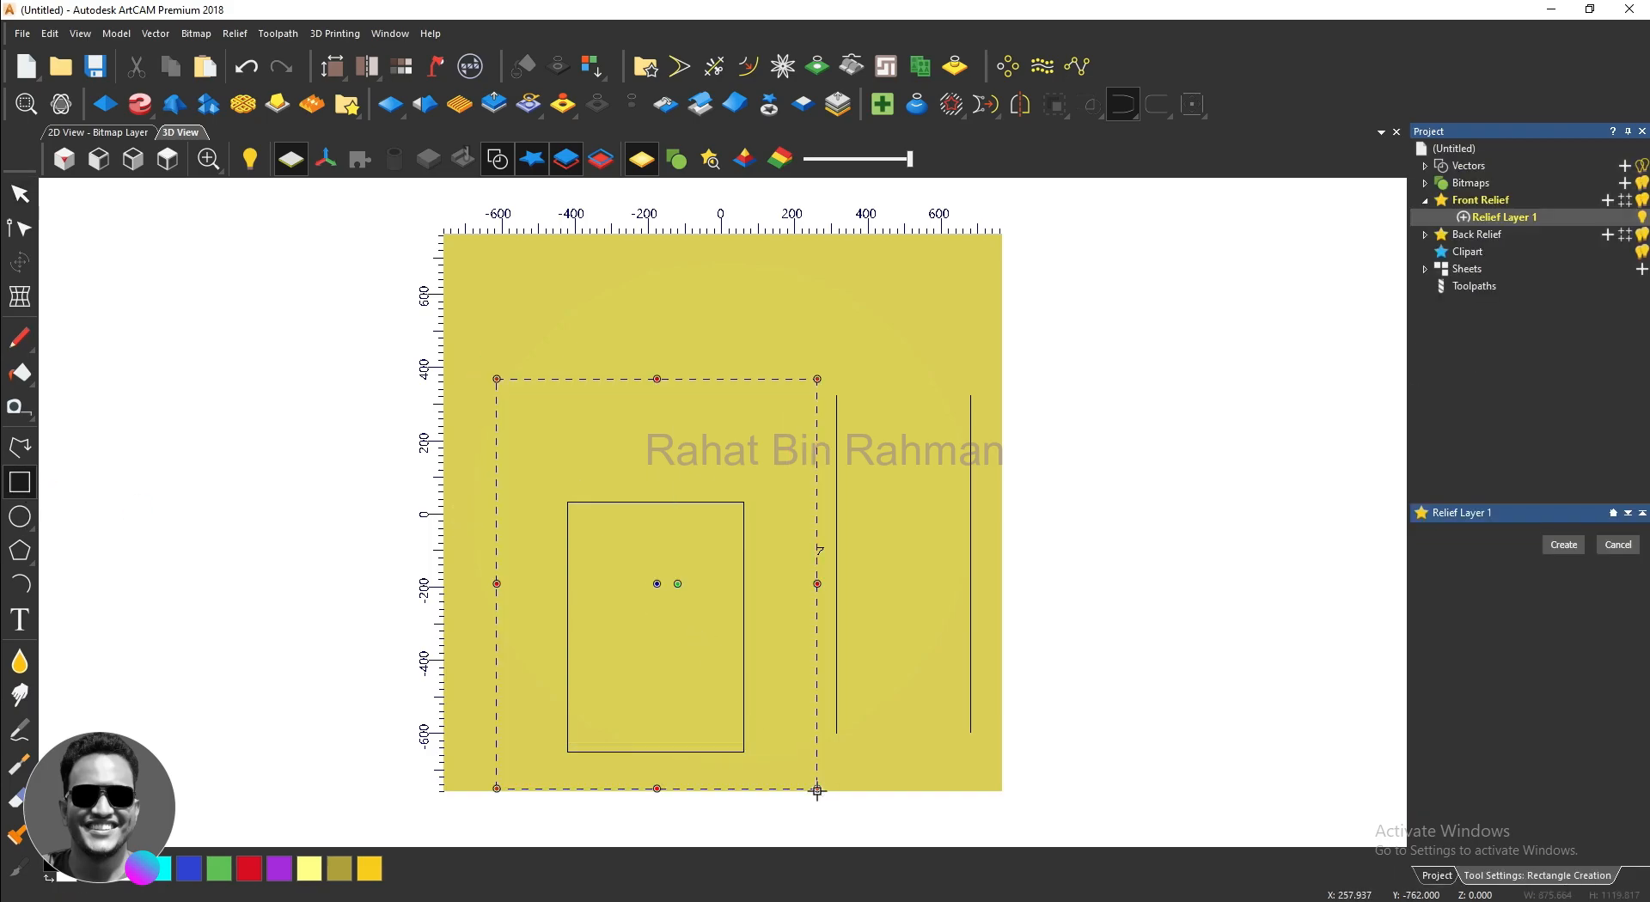
{"action": "left_click", "coordinate": [597, 100]}
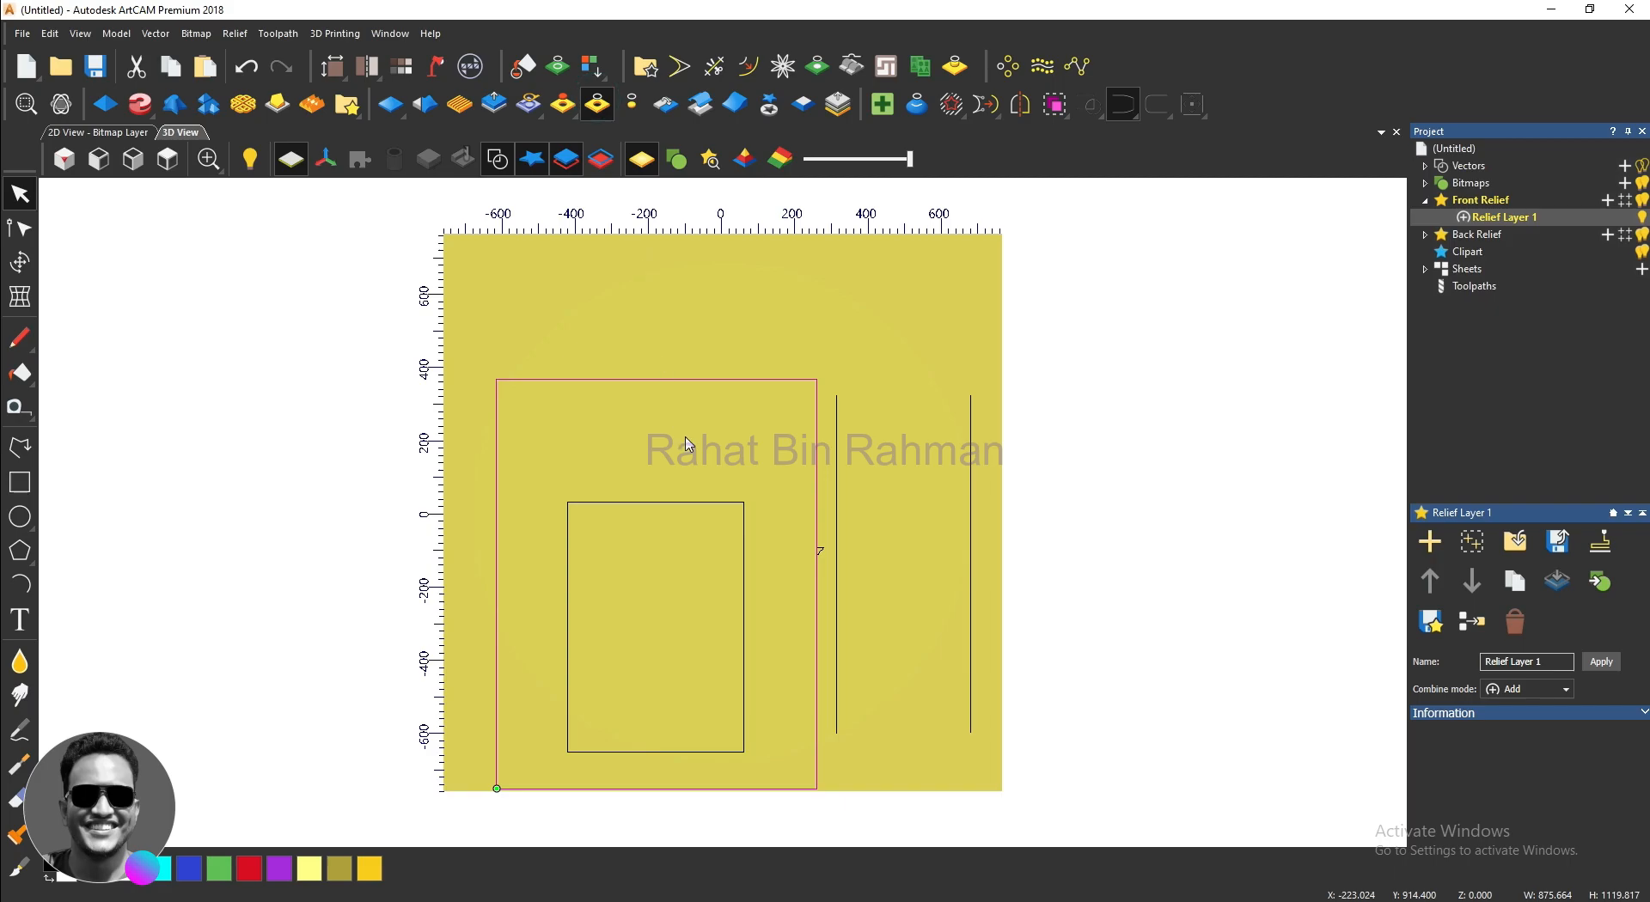
{"action": "key", "text": "Delete"}
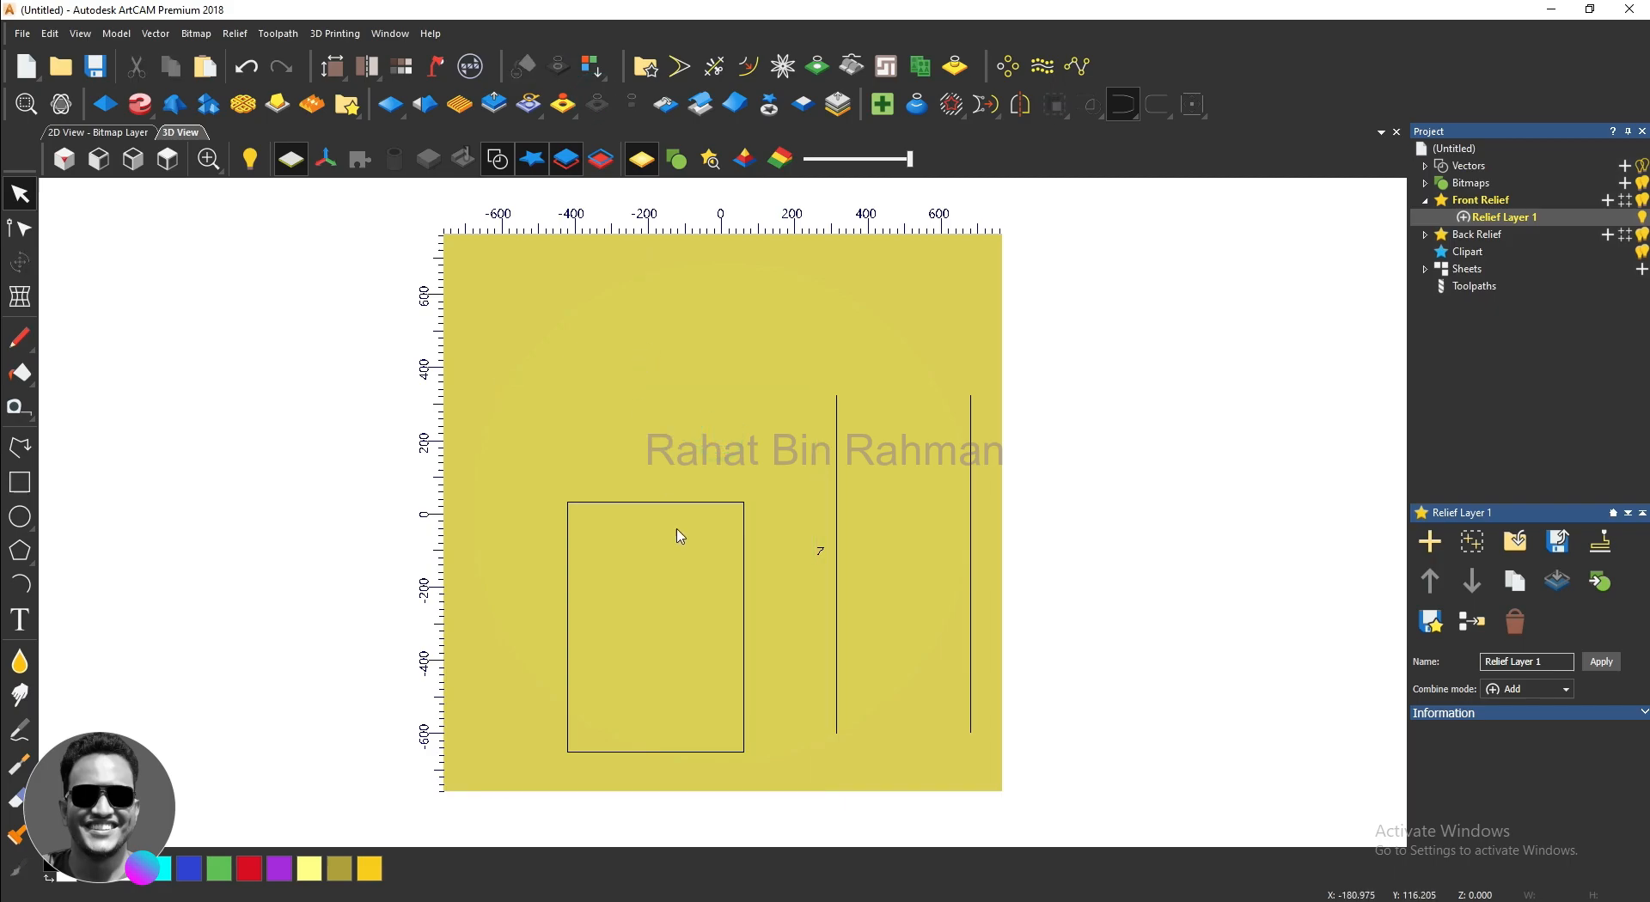
Step: Extrude along the remaining rectangle as drive rail, with the 20 mm high cornice profile as start profile
{"action": "scroll", "coordinate": [741, 675], "scroll_direction": "up", "scroll_amount": 2}
{"action": "left_click", "coordinate": [700, 575]}
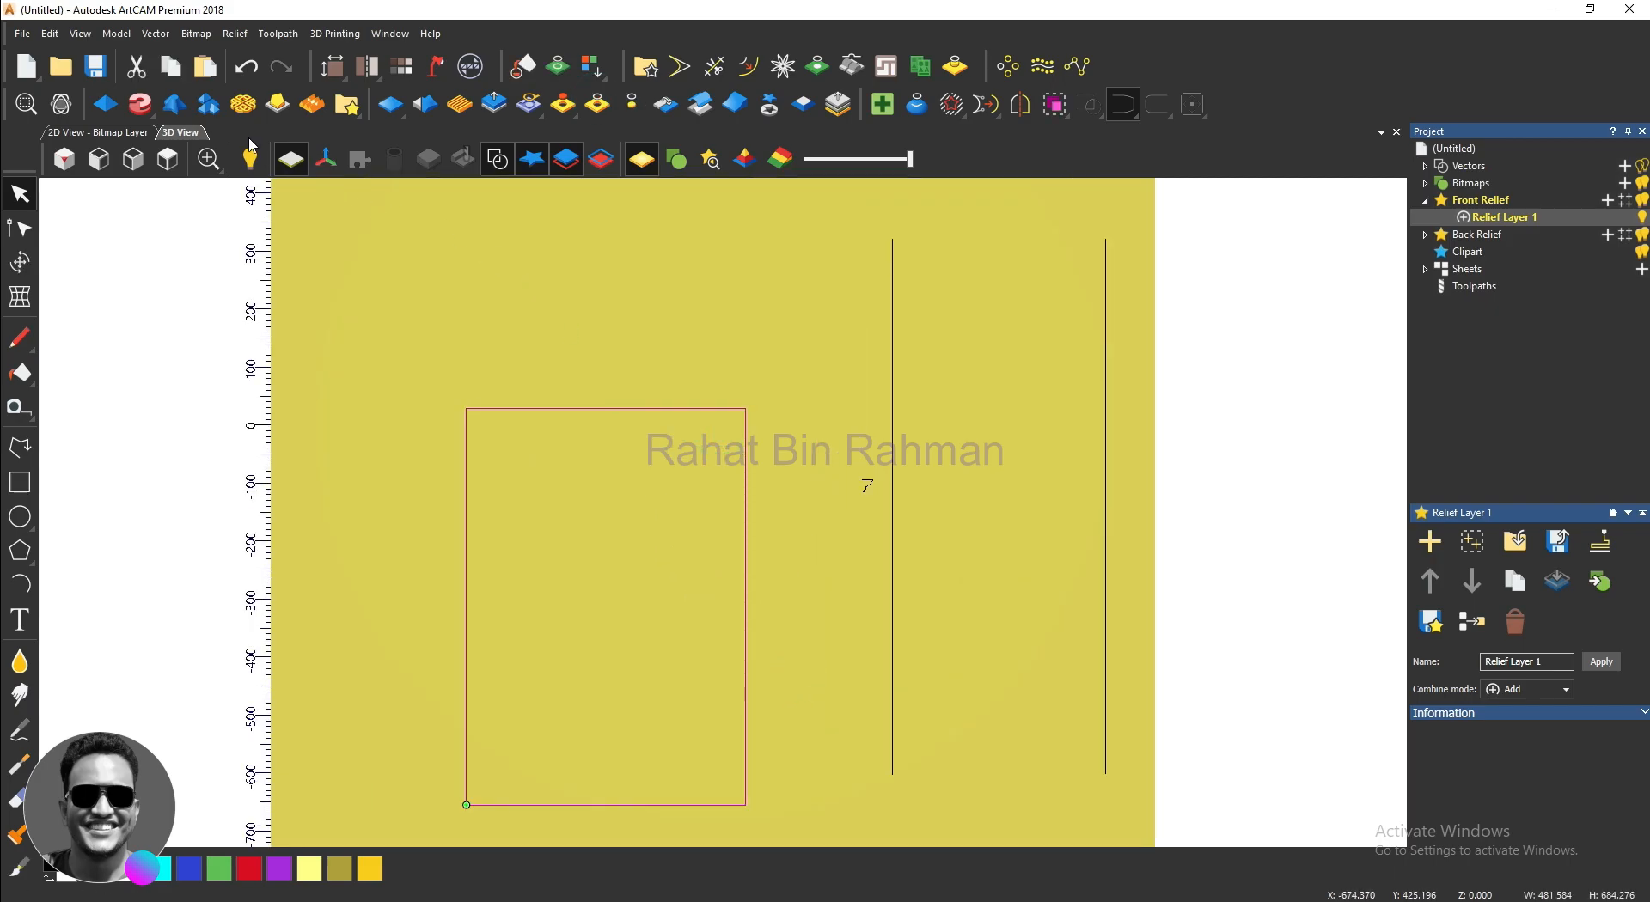
{"action": "left_click", "coordinate": [140, 103]}
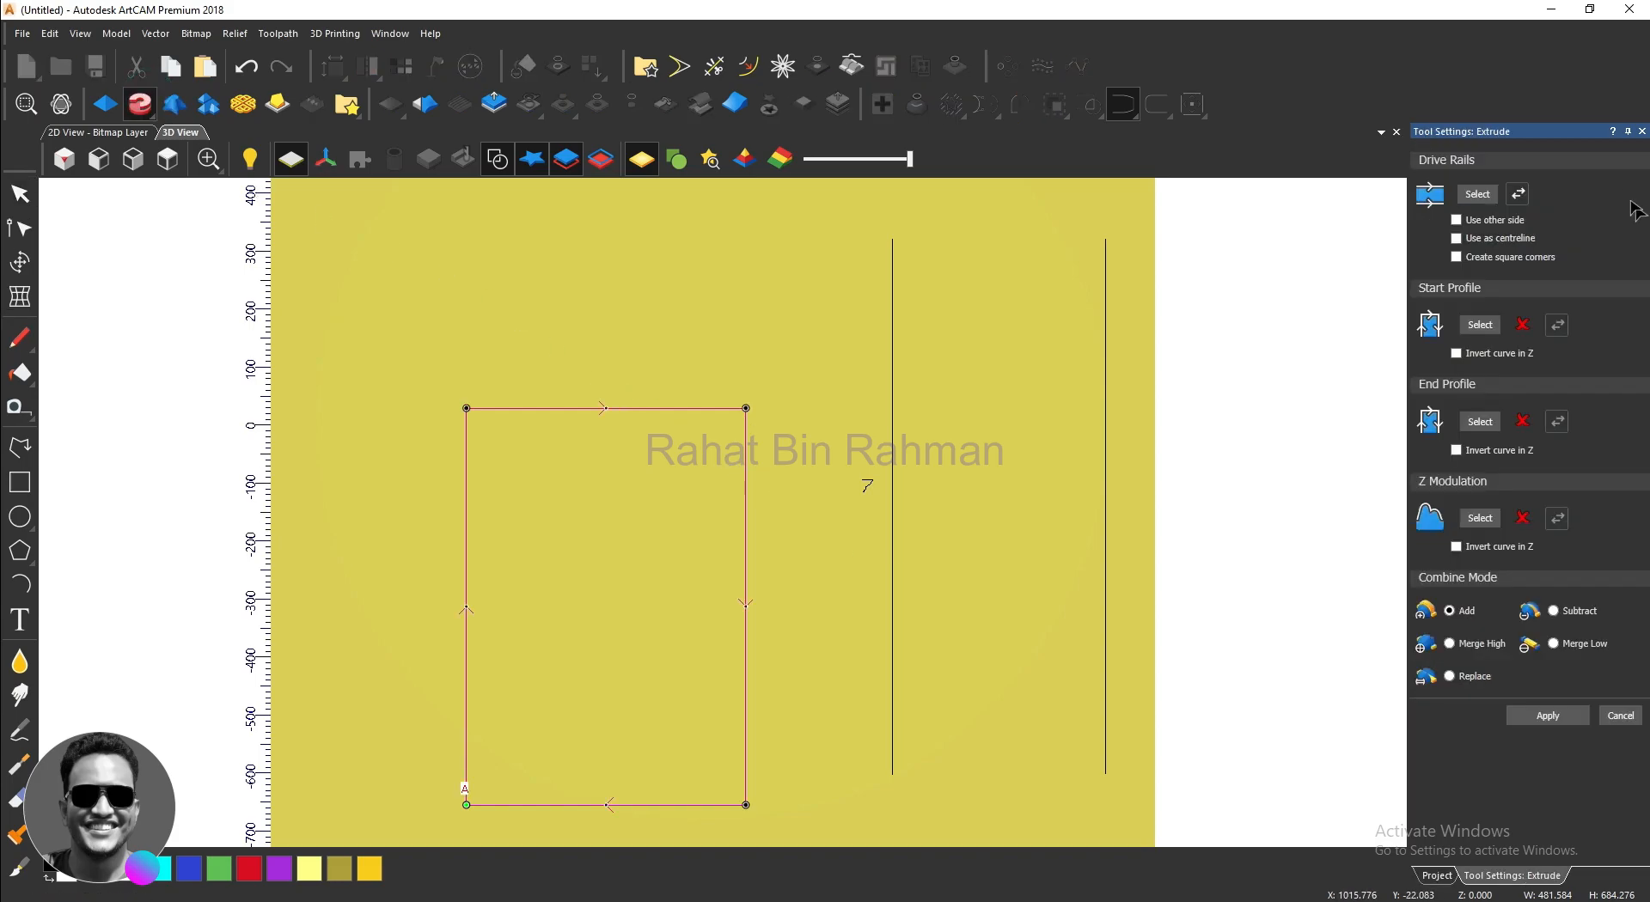
{"action": "left_click", "coordinate": [1474, 198]}
{"action": "left_click_drag", "start_coordinate": [874, 522], "coordinate": [830, 475]}
{"action": "left_click", "coordinate": [1477, 323]}
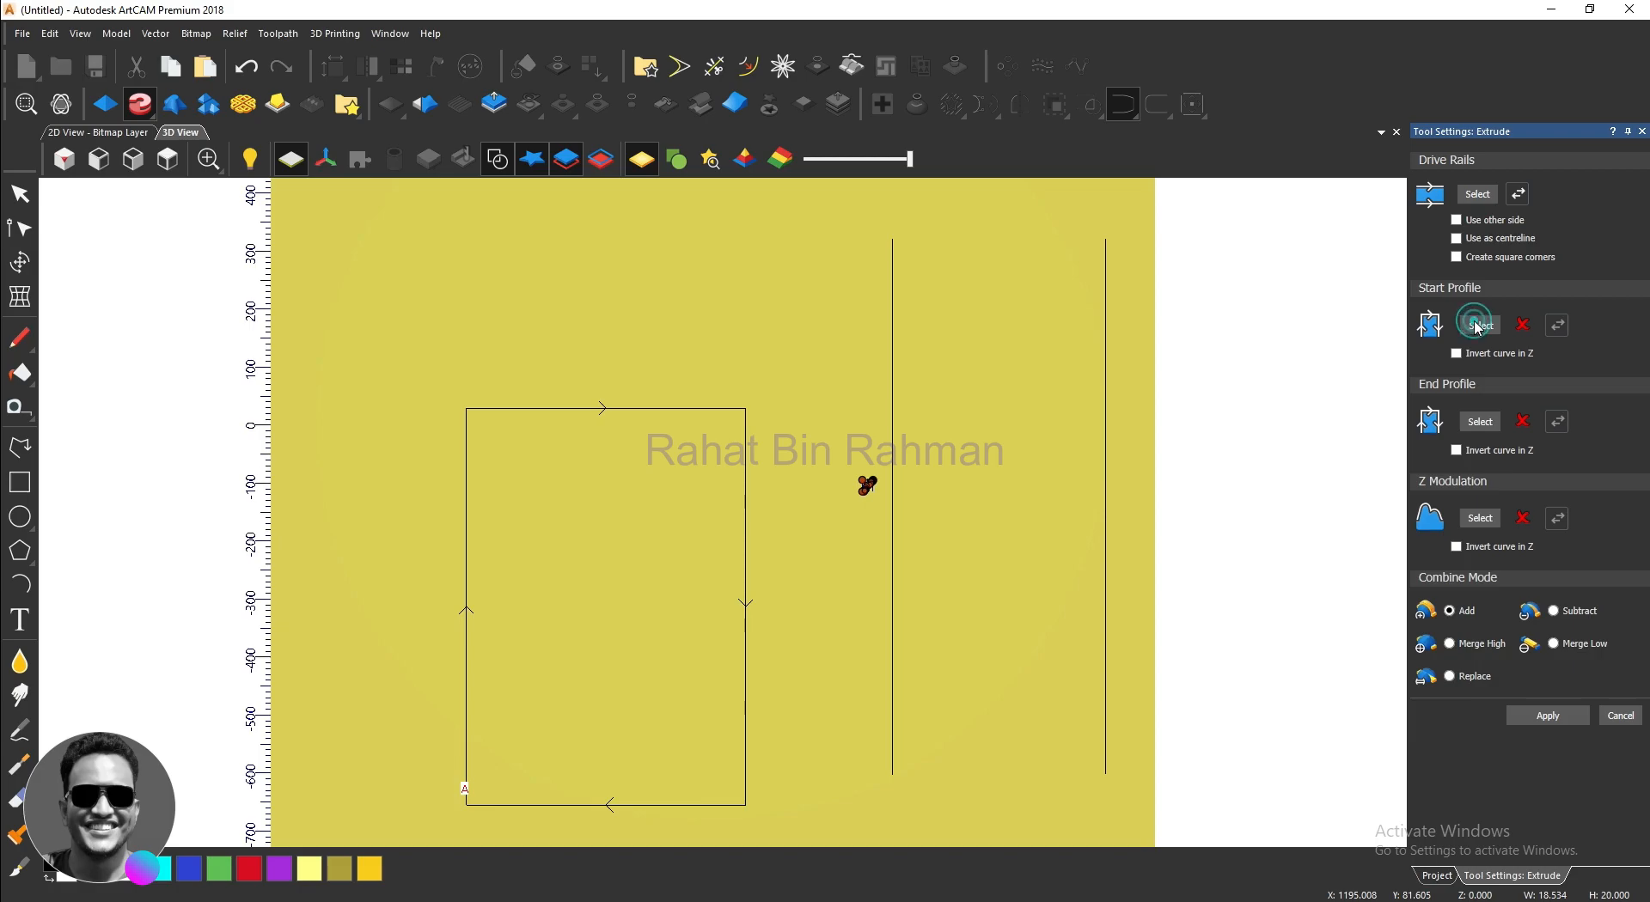
{"action": "scroll", "coordinate": [778, 575], "scroll_direction": "up", "scroll_amount": 2}
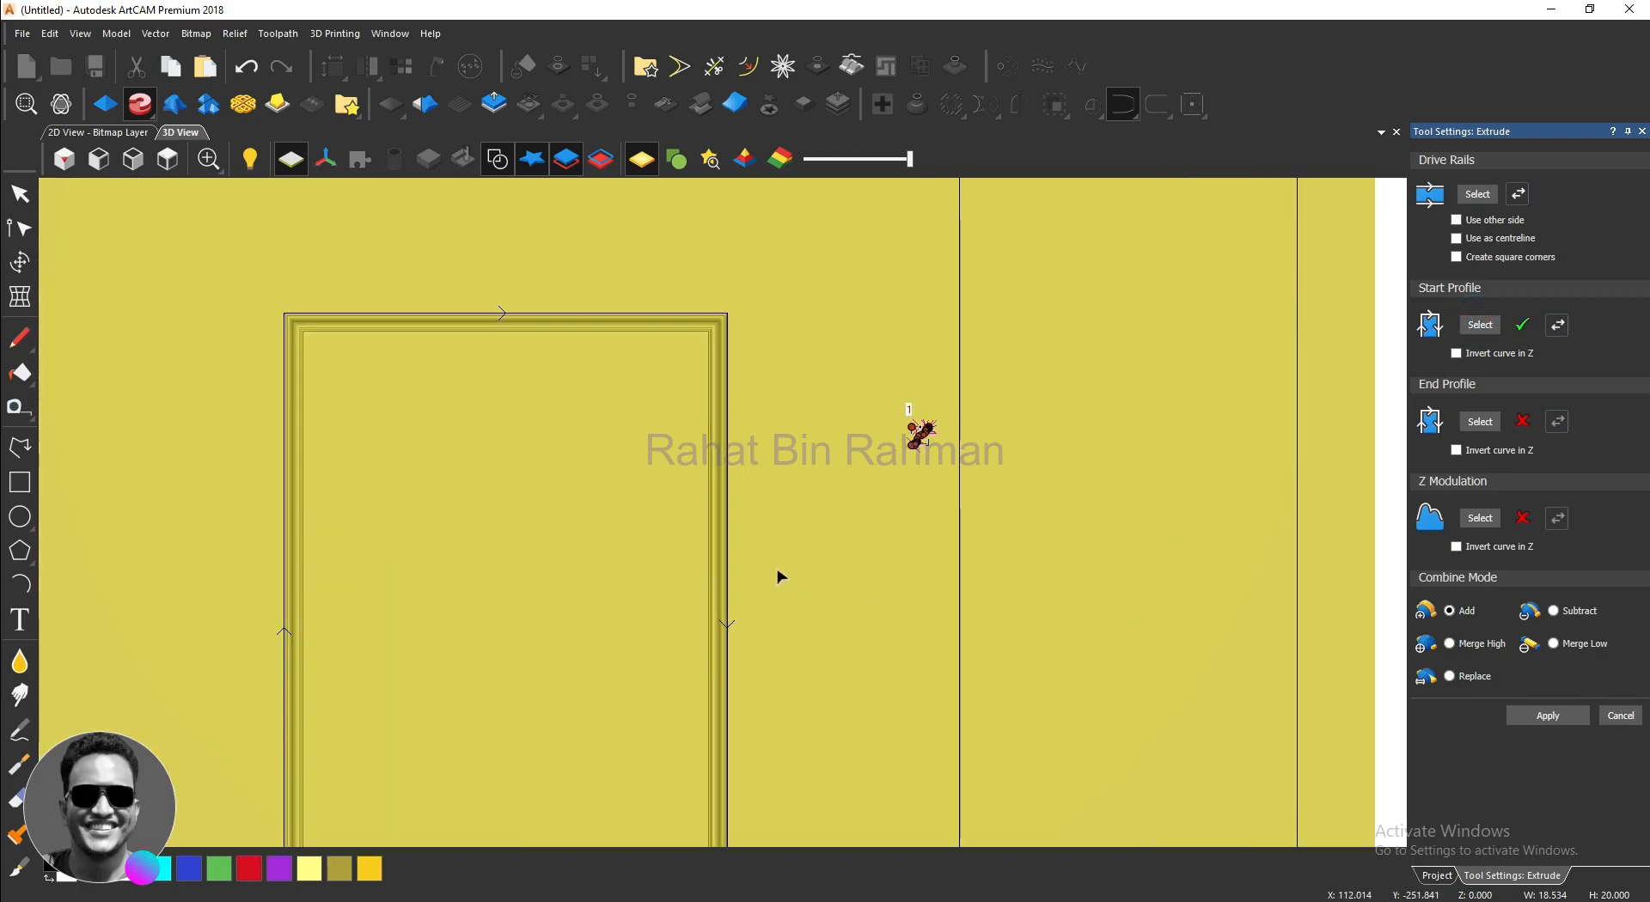